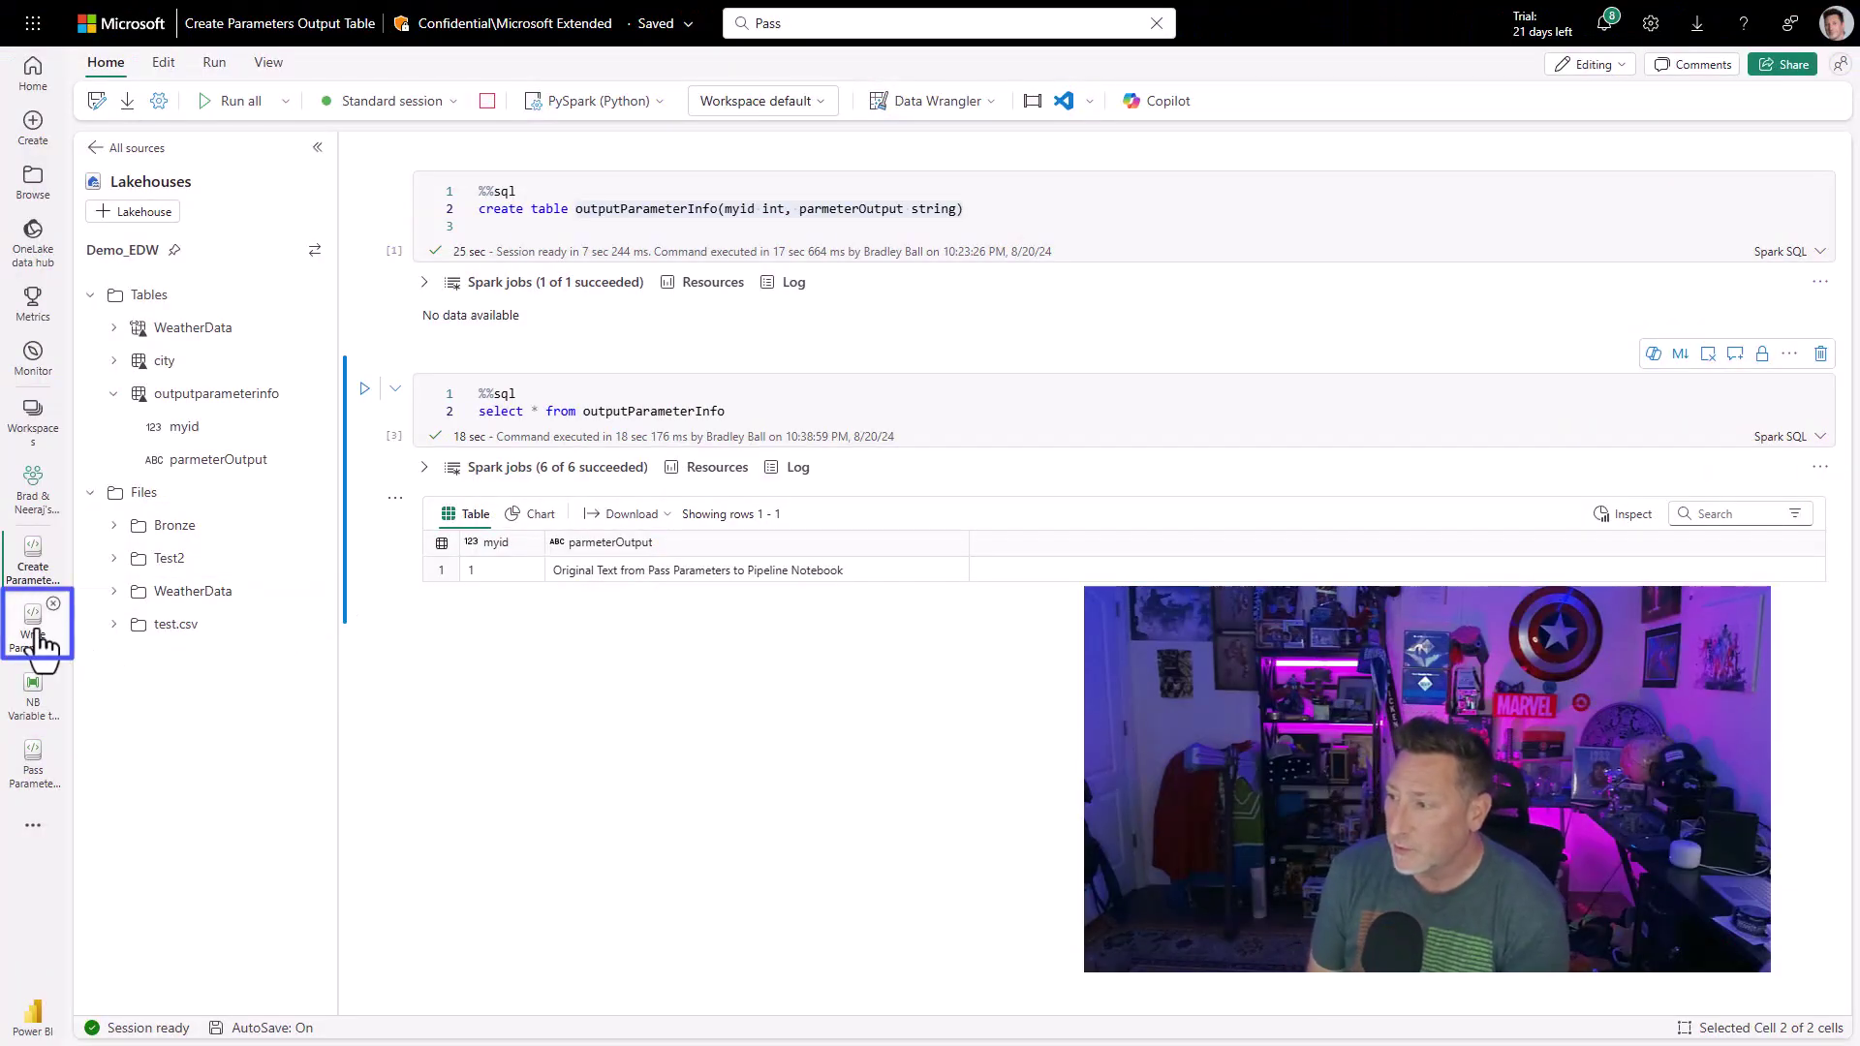
# Open the Pass Parameter to Pipeline notebook, add myNum = 2 to cell 1, and insert a code cell below.
pyautogui.click(37, 630)
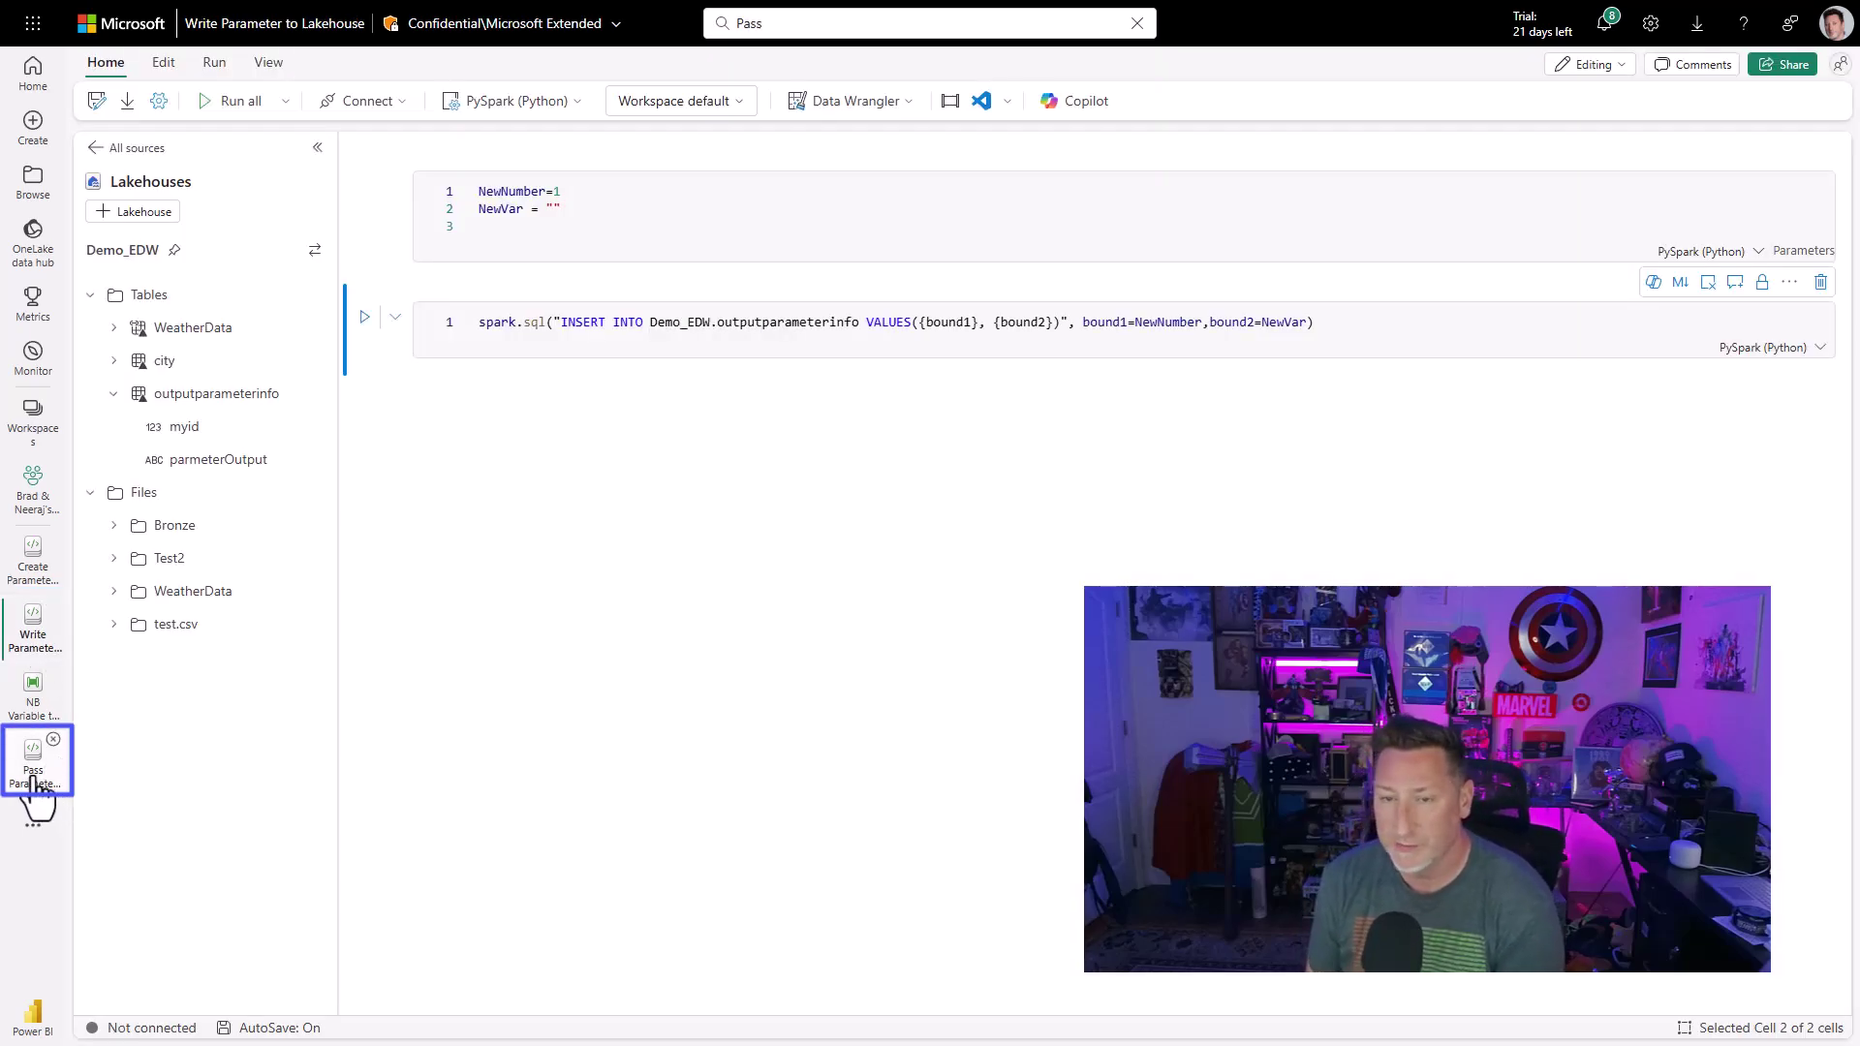
pyautogui.click(37, 780)
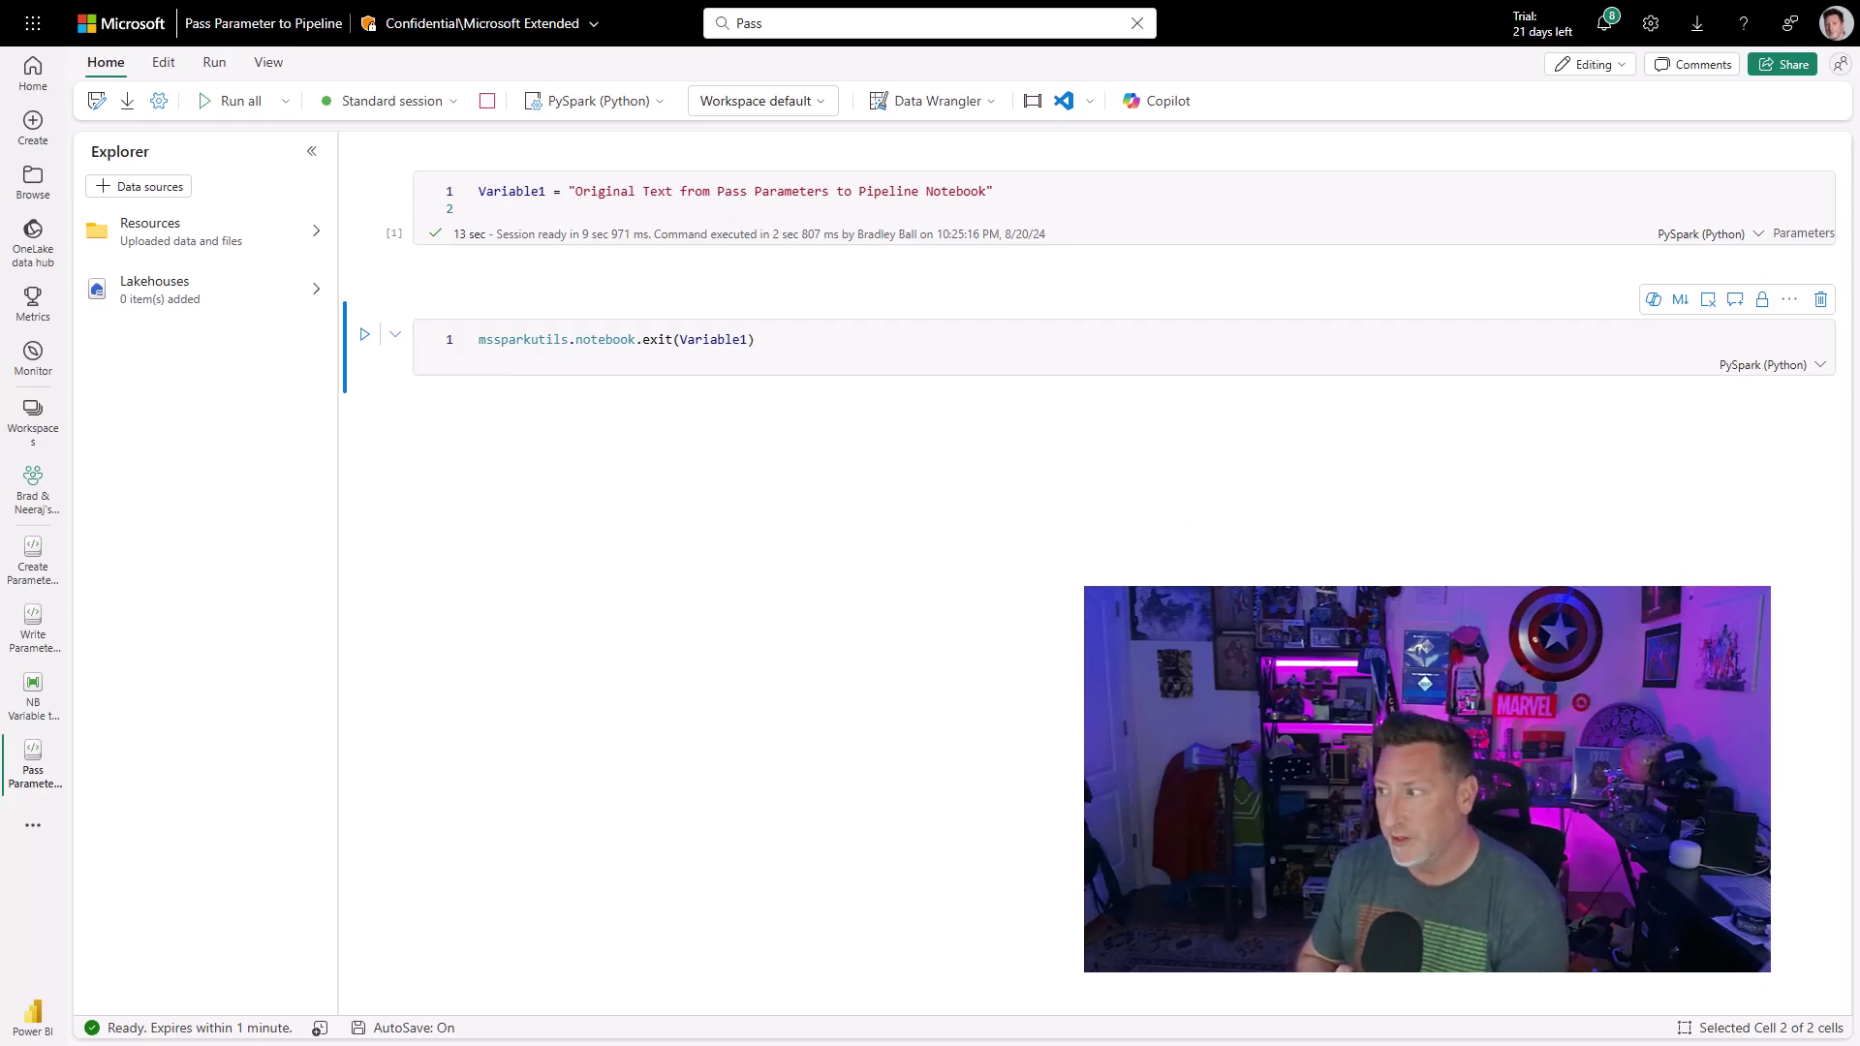
pyautogui.click(513, 209)
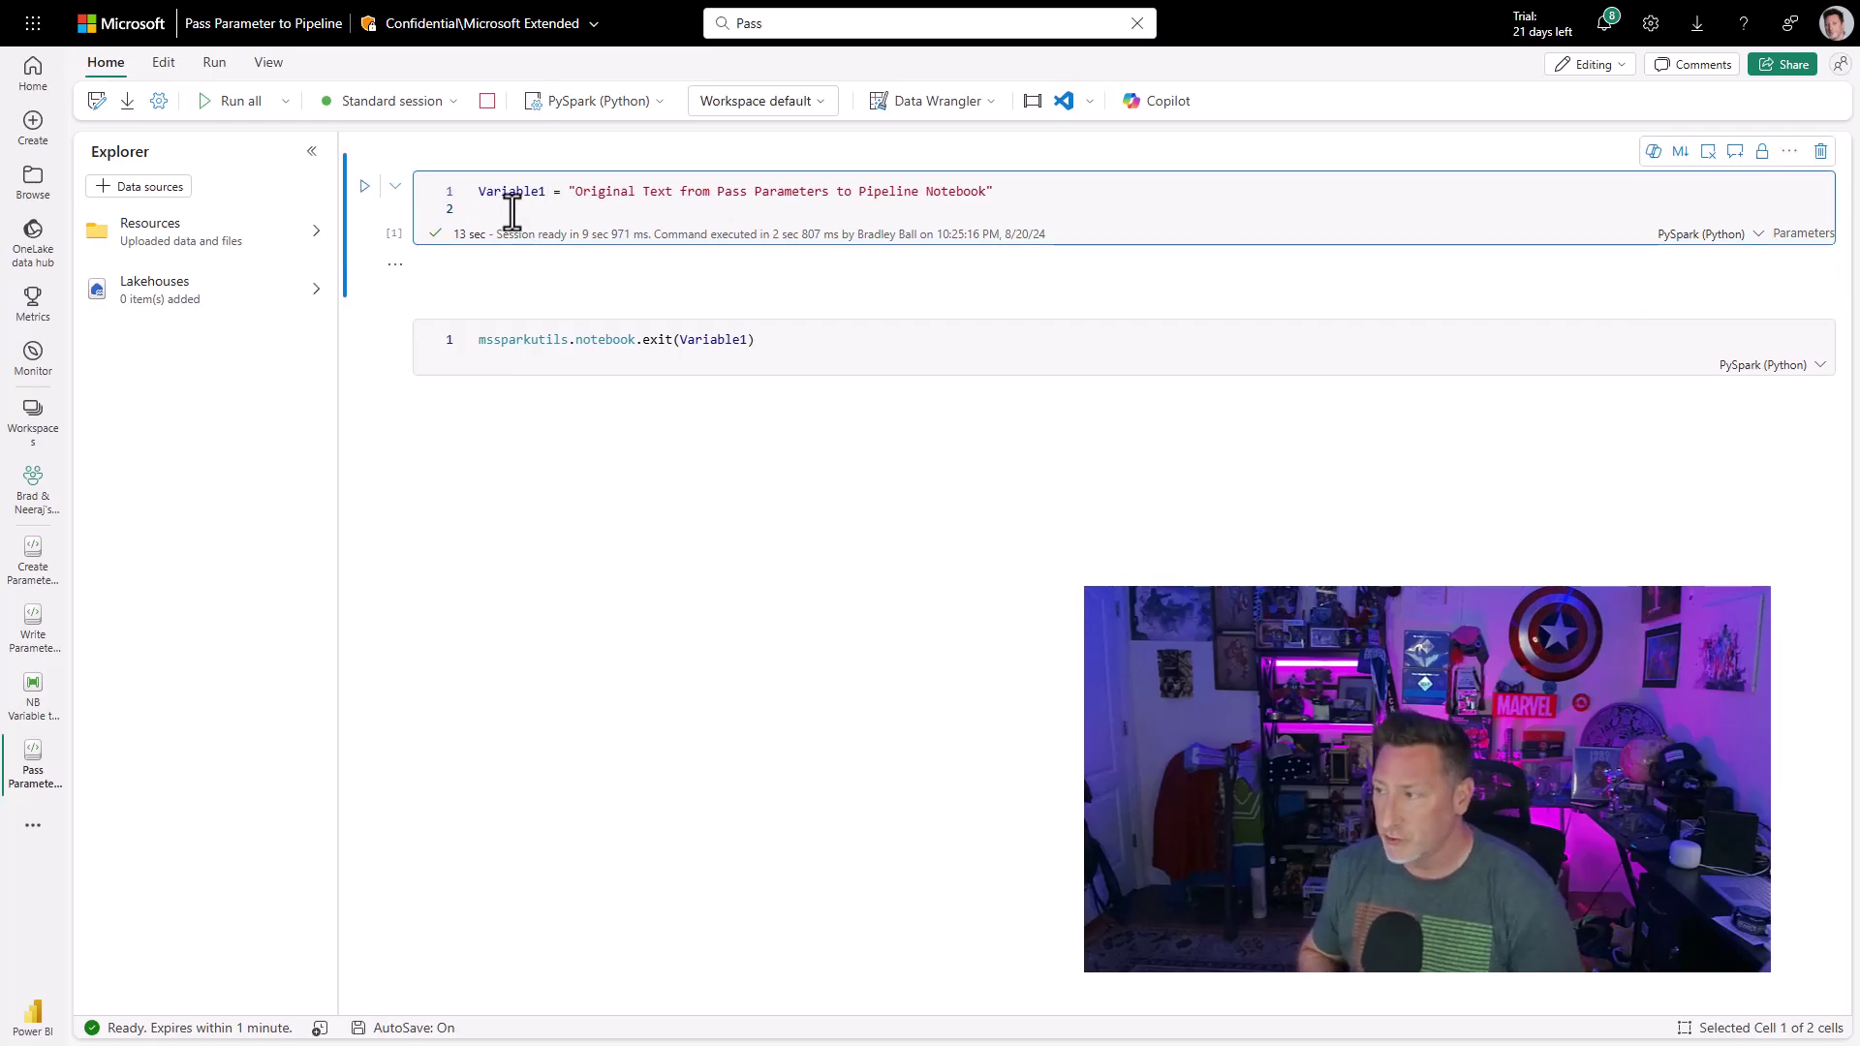
pyautogui.write('myNu')
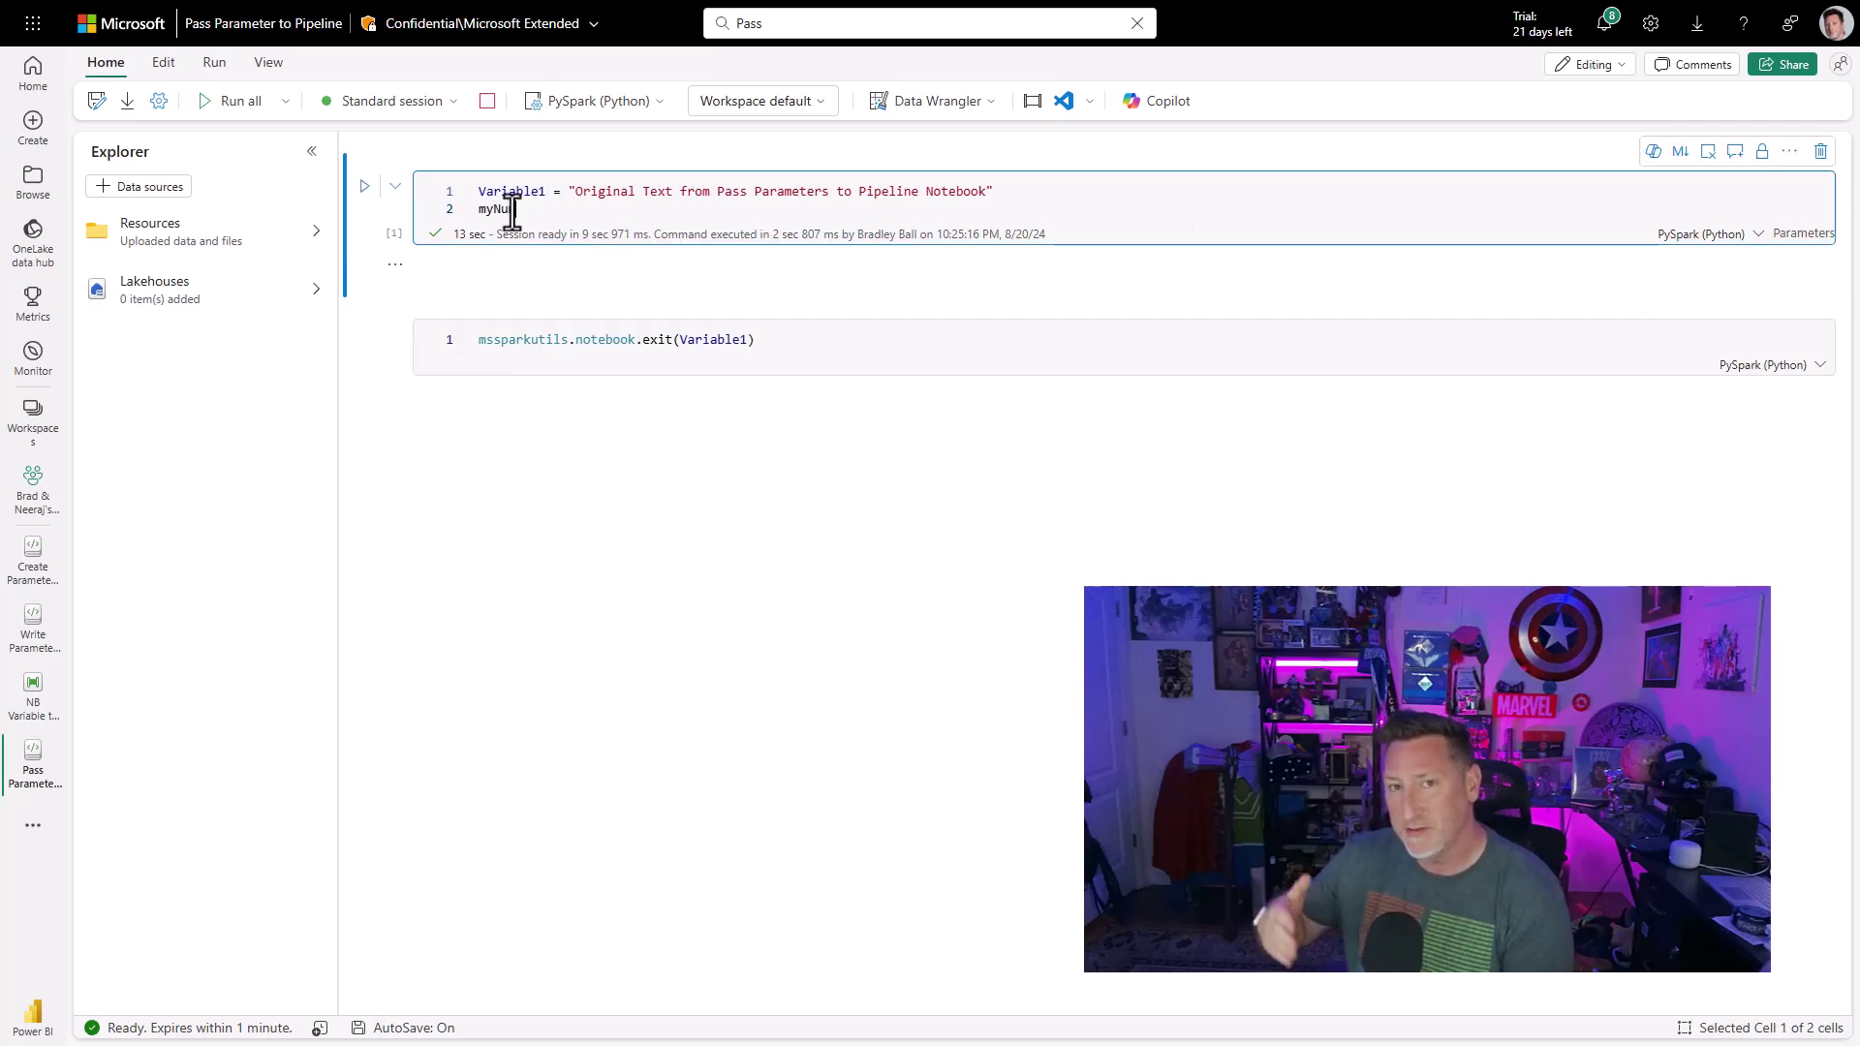
pyautogui.write('m = 2')
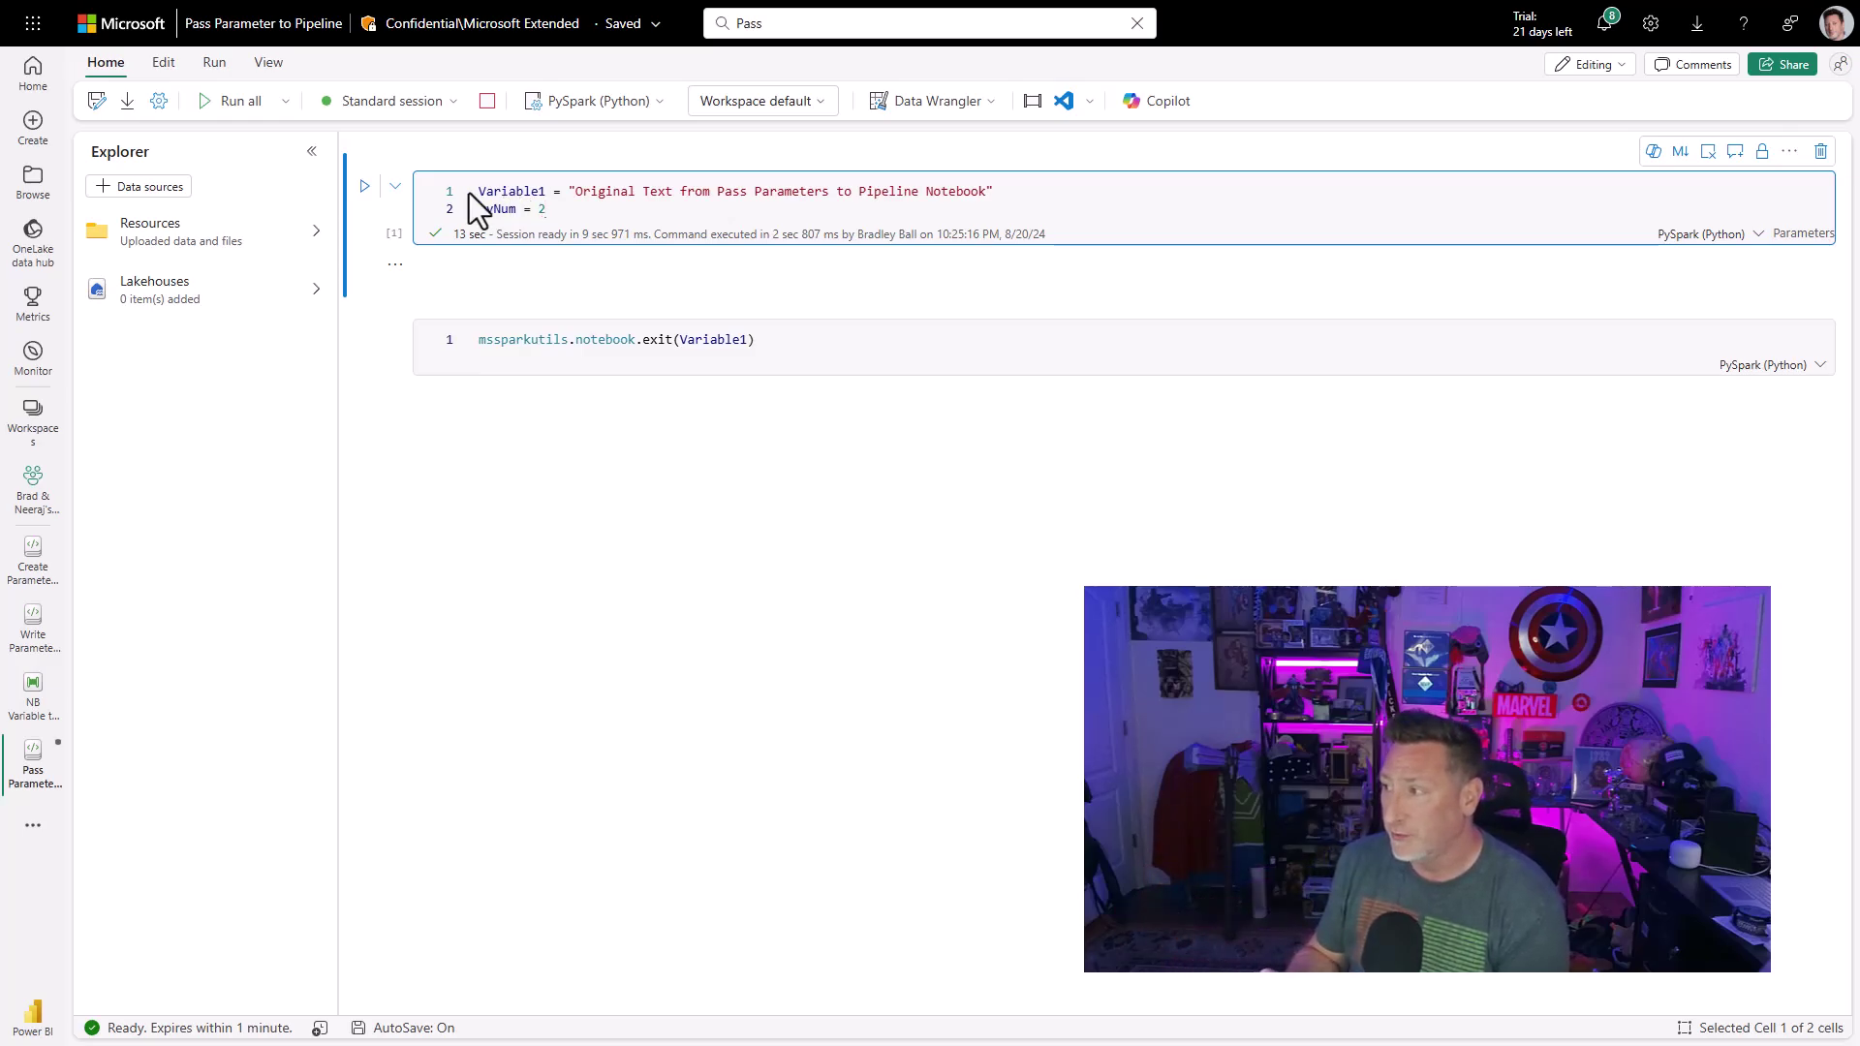
pyautogui.click(451, 302)
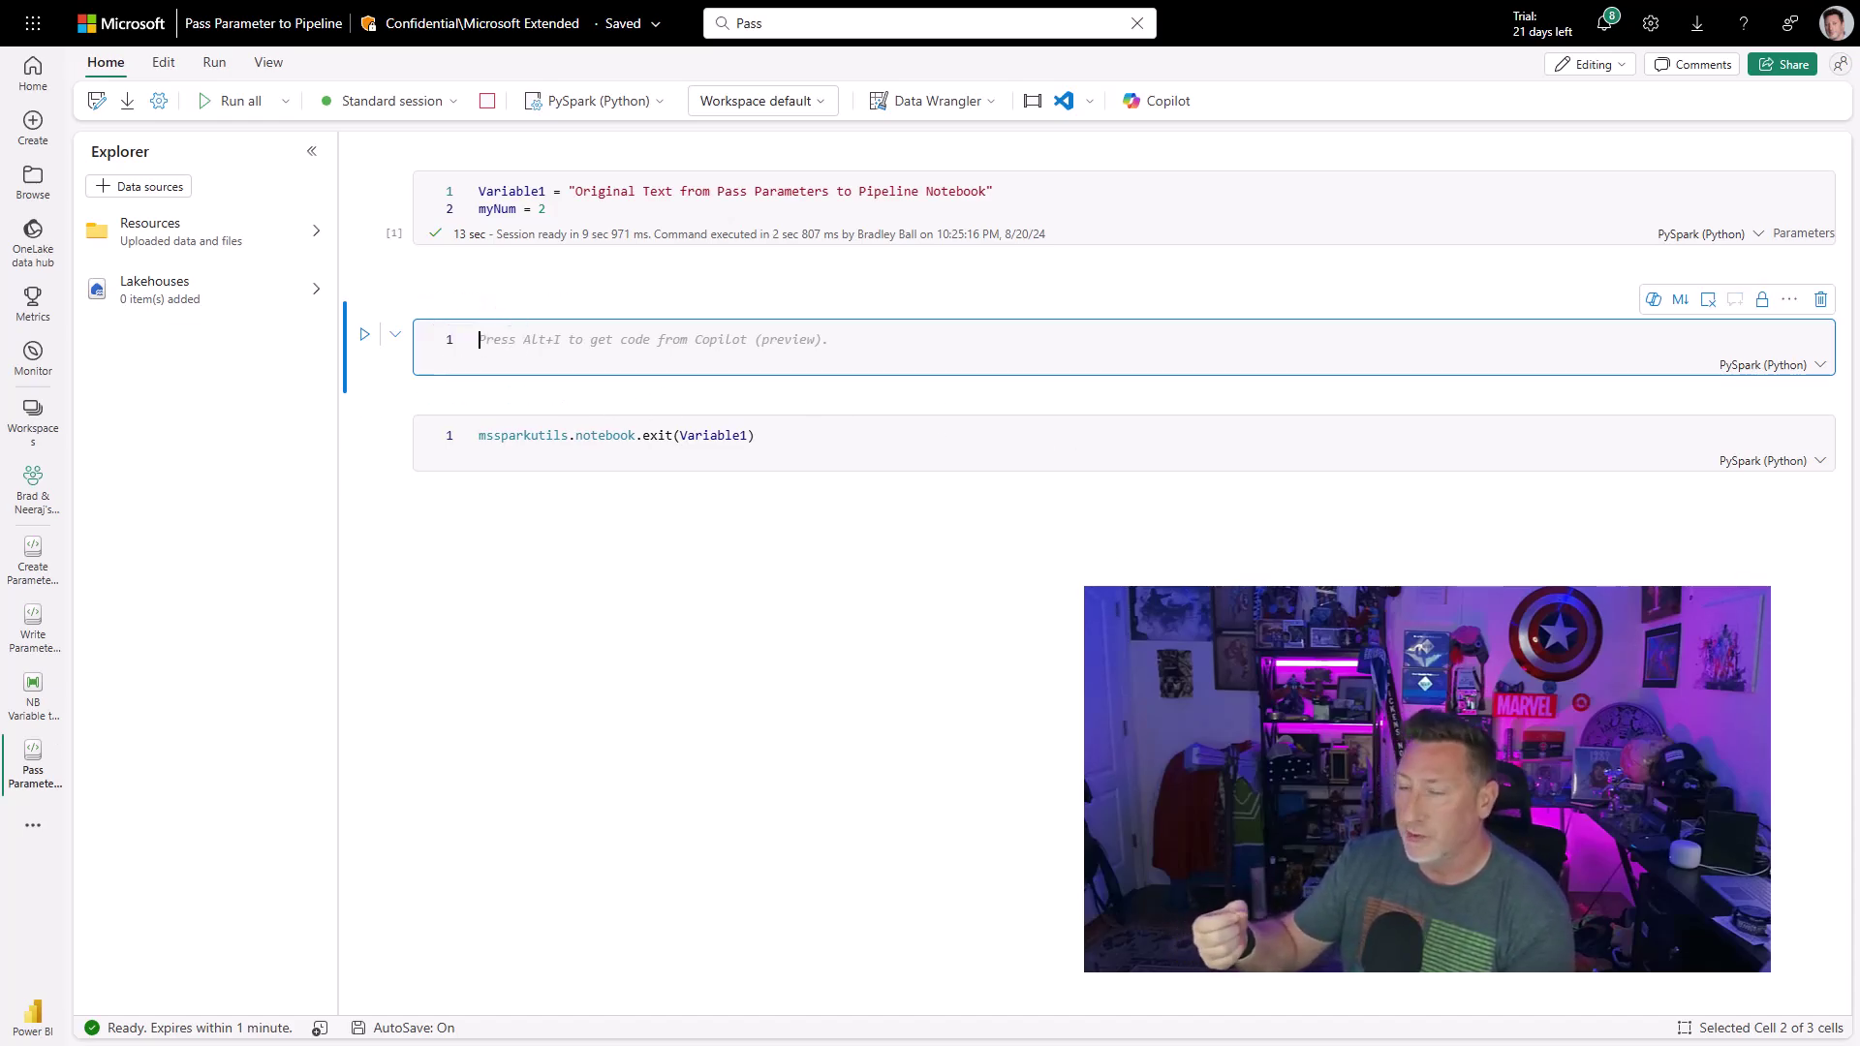
# Define jsonResult = {"myid": myNum, "message": Variable1} and change the exit call to exit(str(jsonResult)).
pyautogui.write('json')
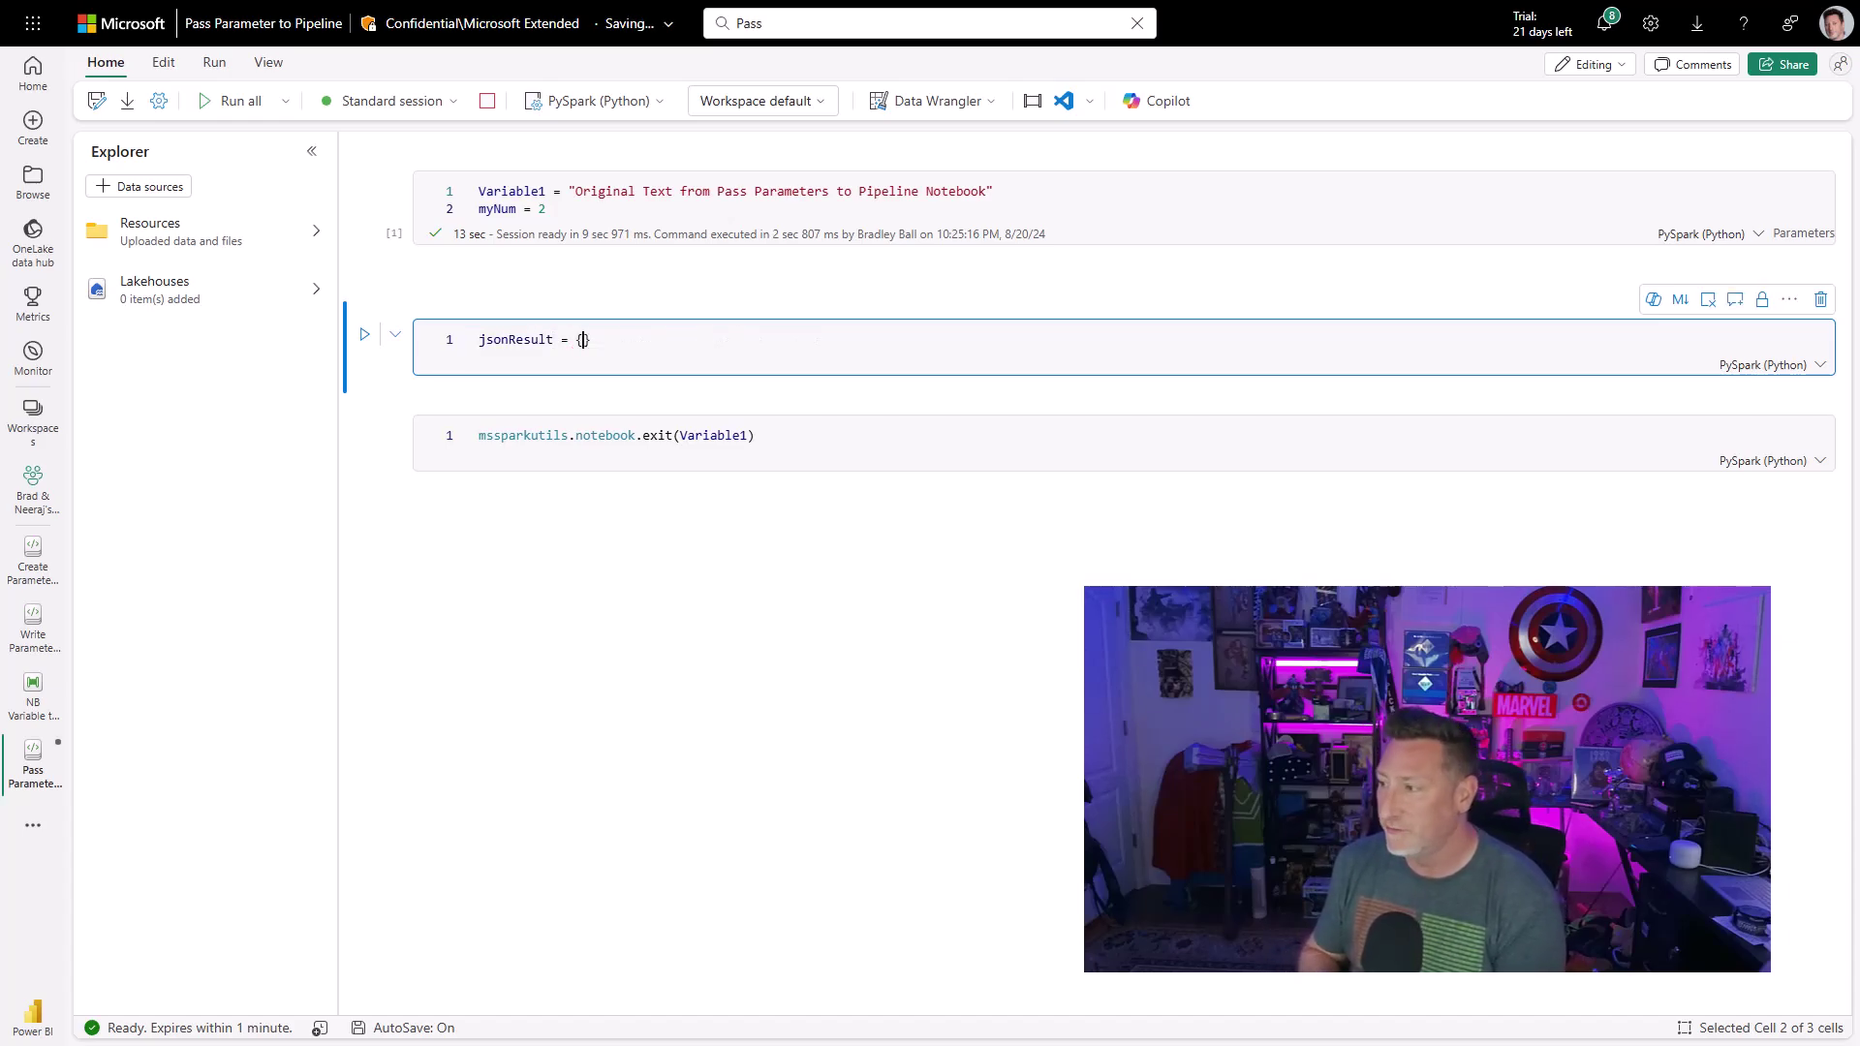
pyautogui.write('Result = {"myid"')
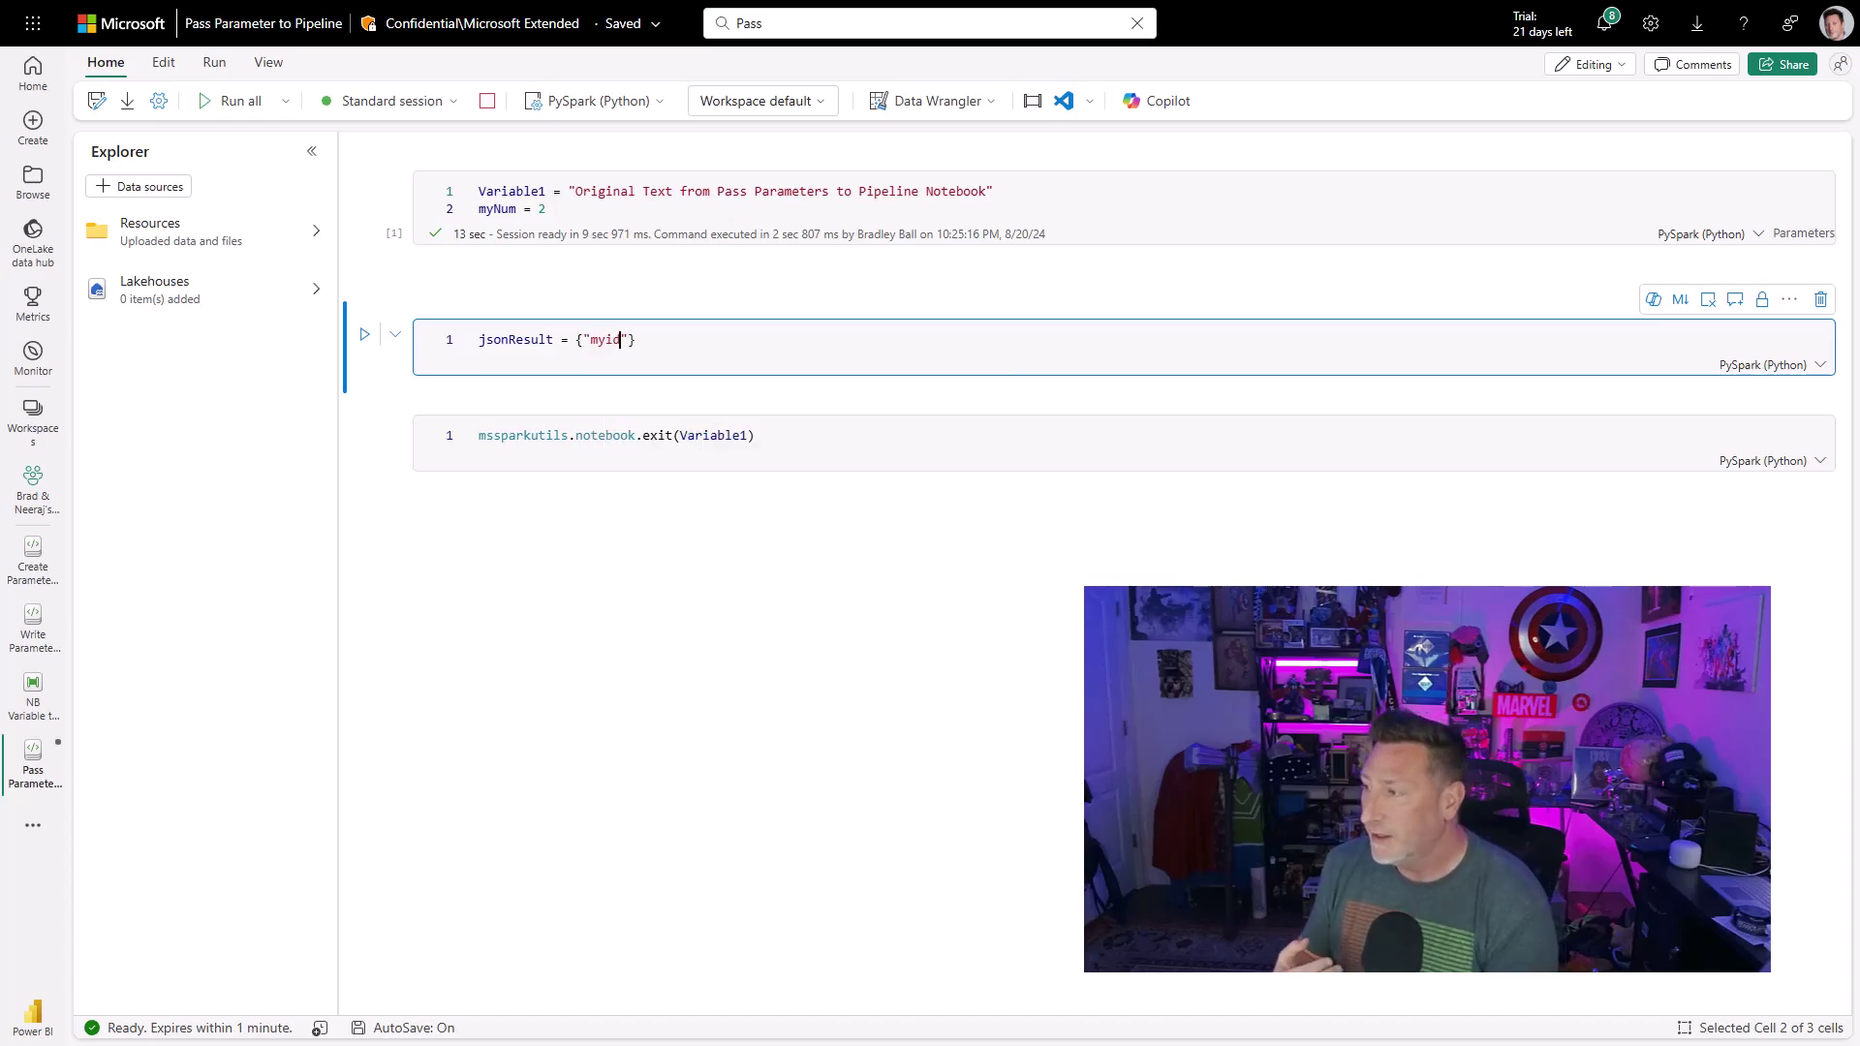
pyautogui.write(': myNum')
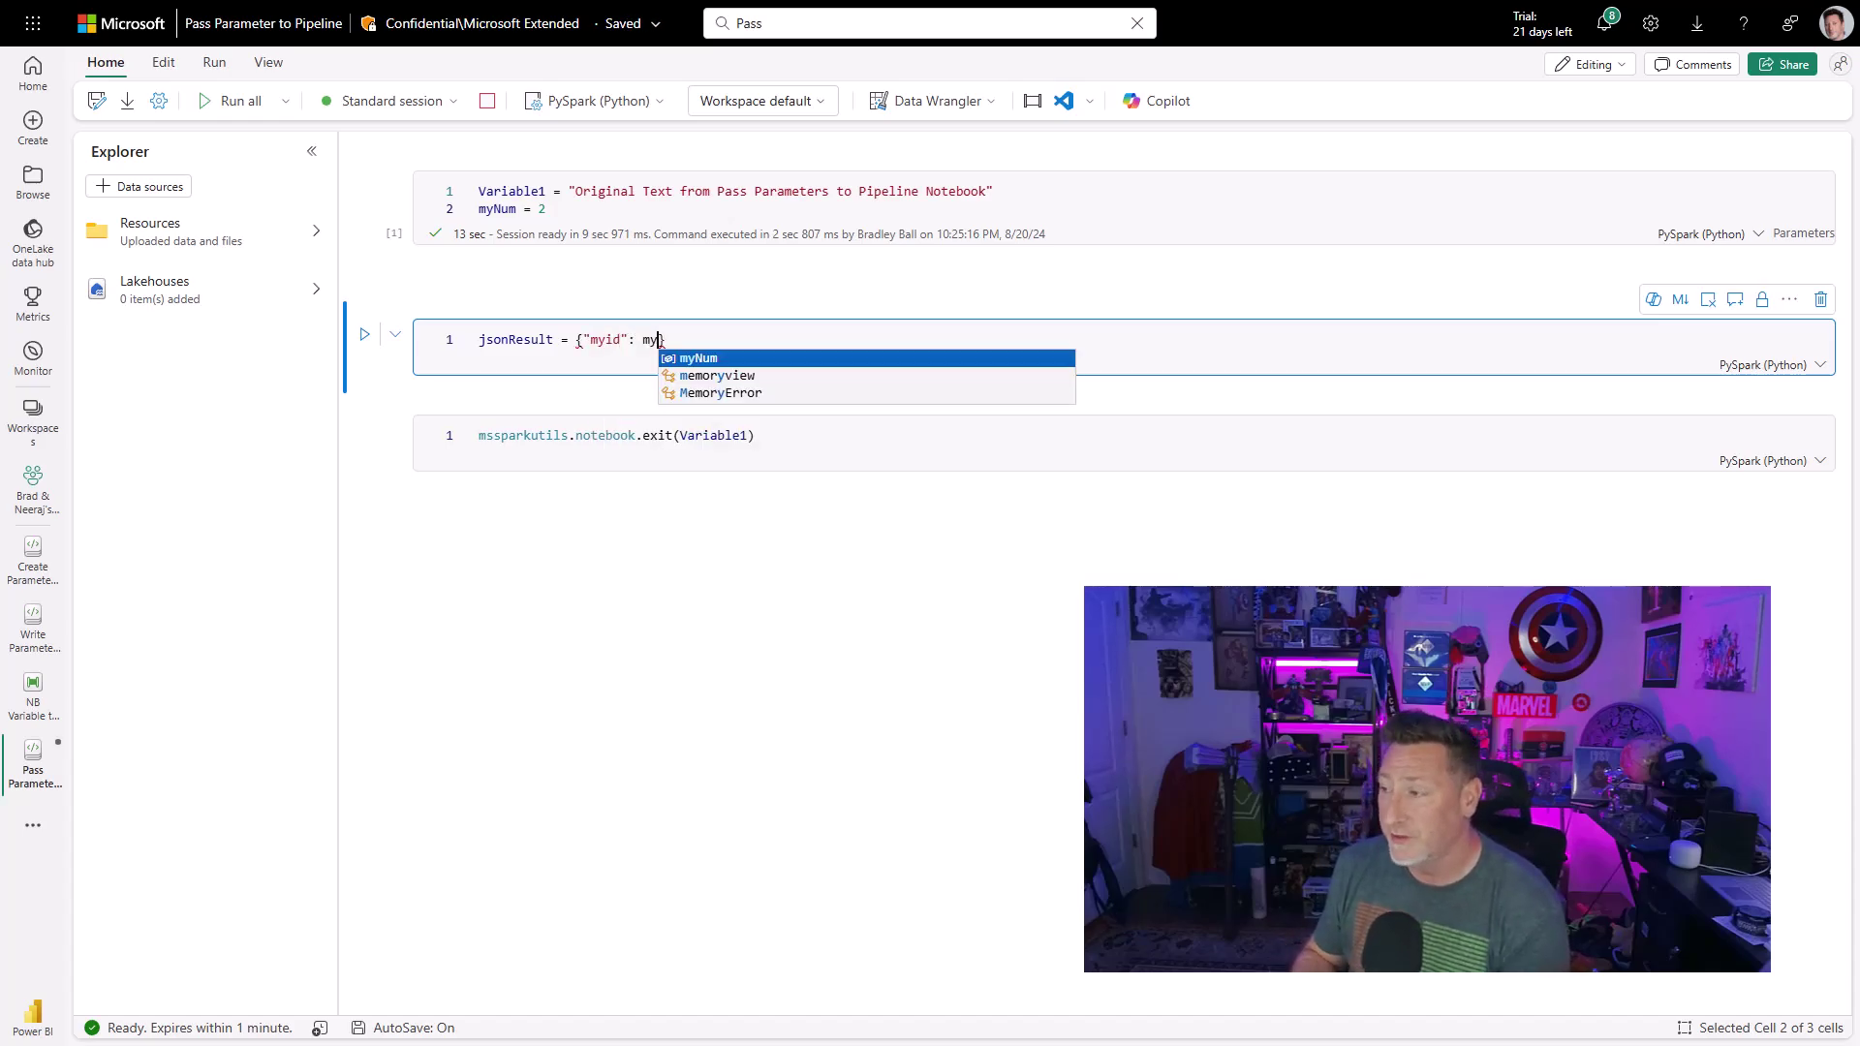
pyautogui.write(', "')
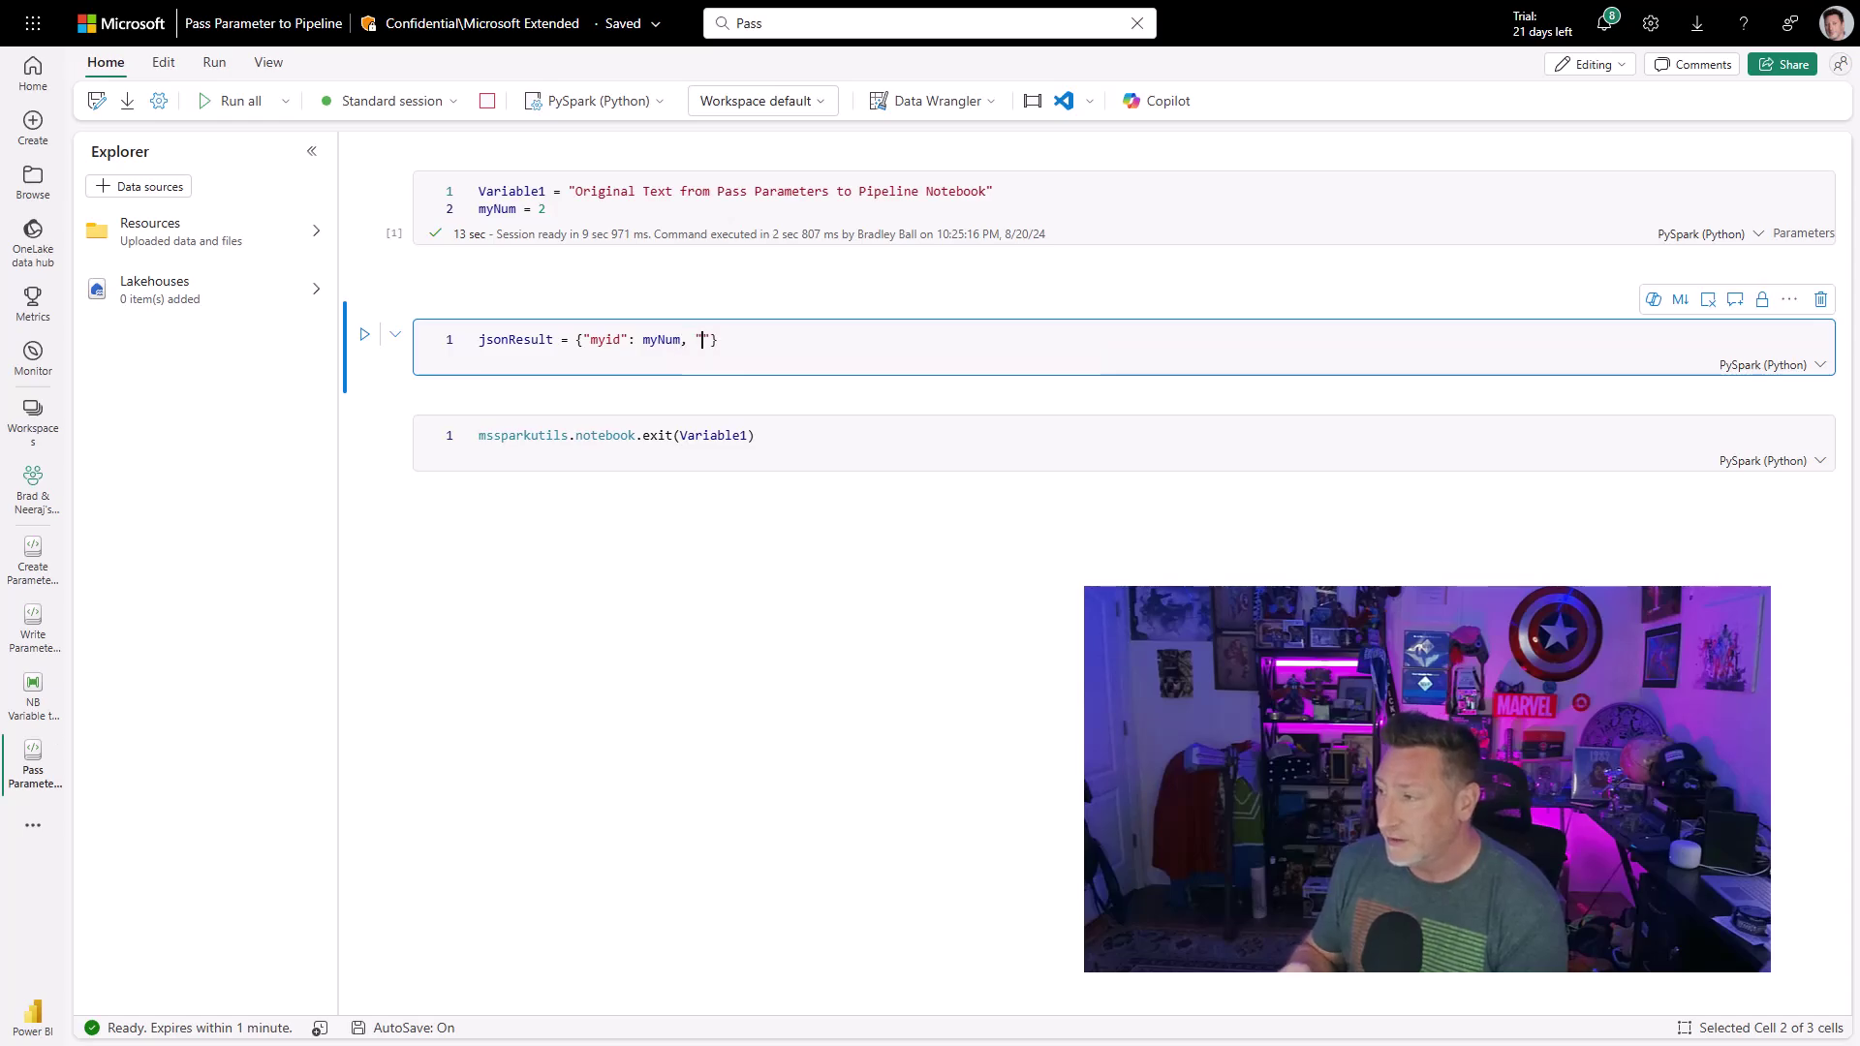
pyautogui.write('message"')
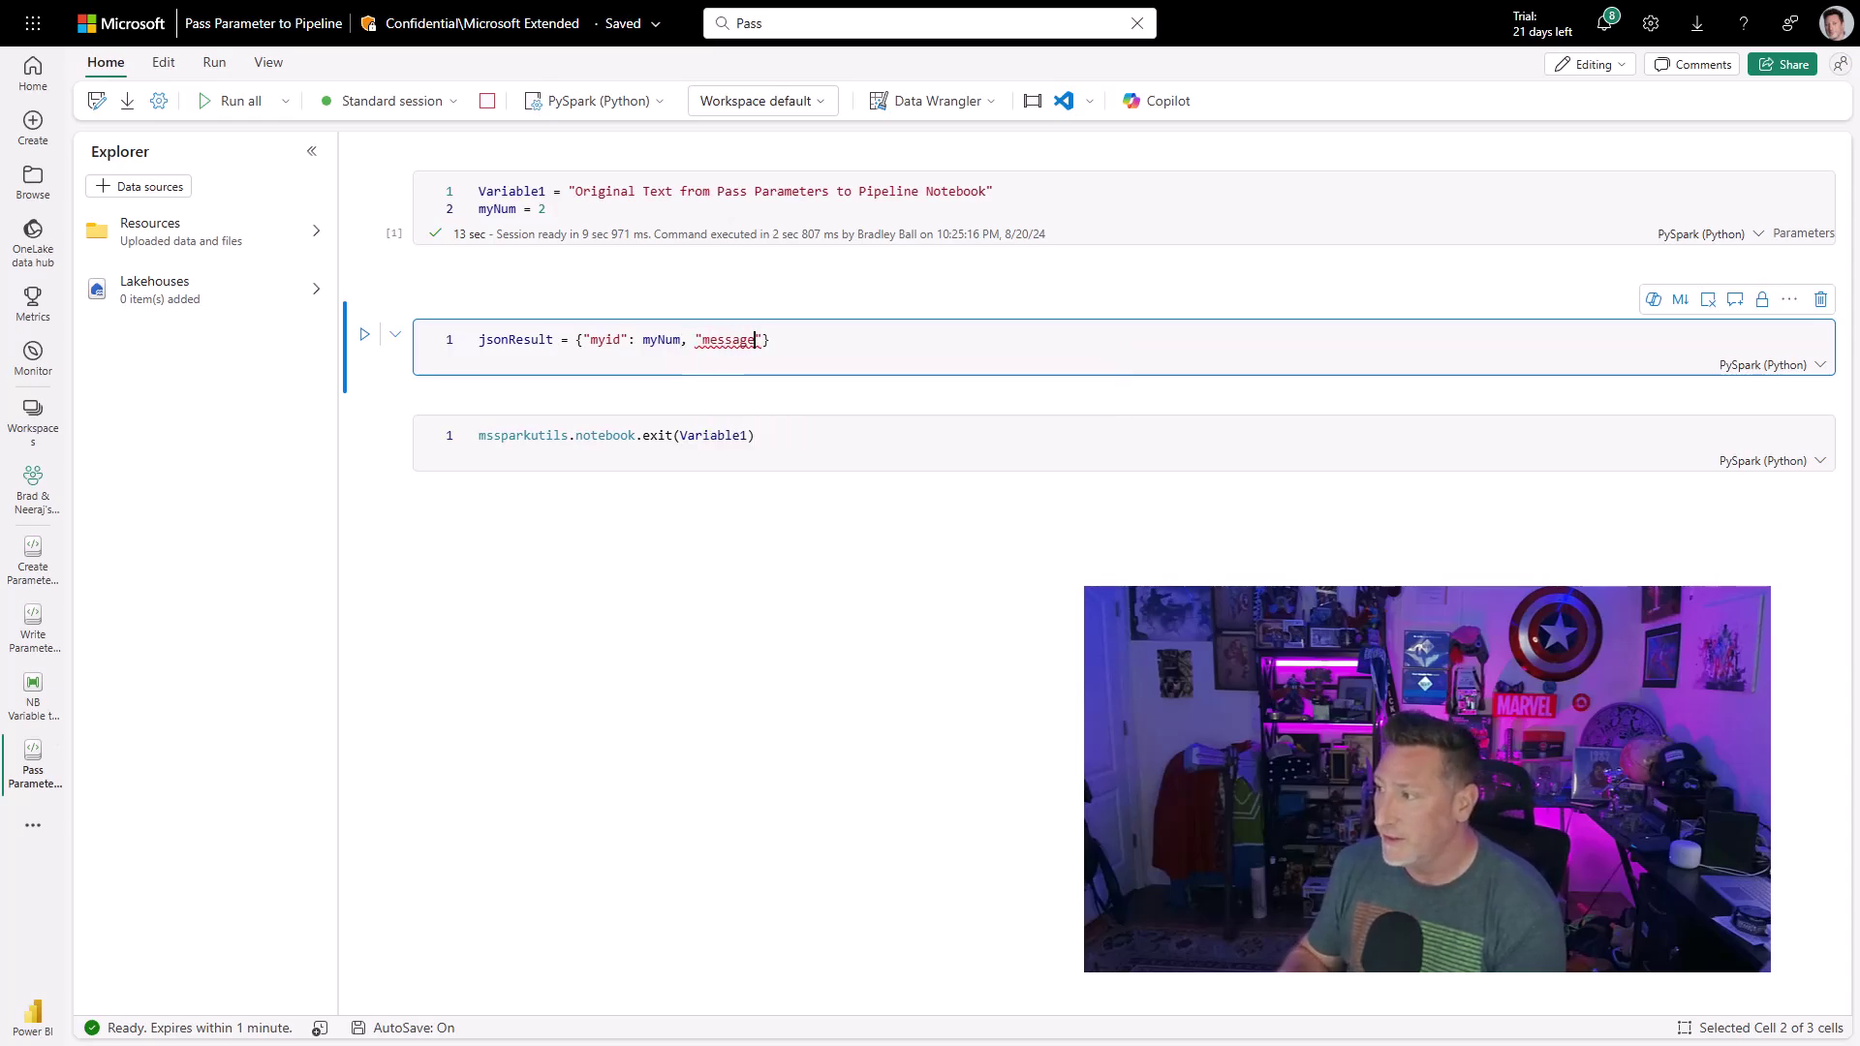
pyautogui.write(': ')
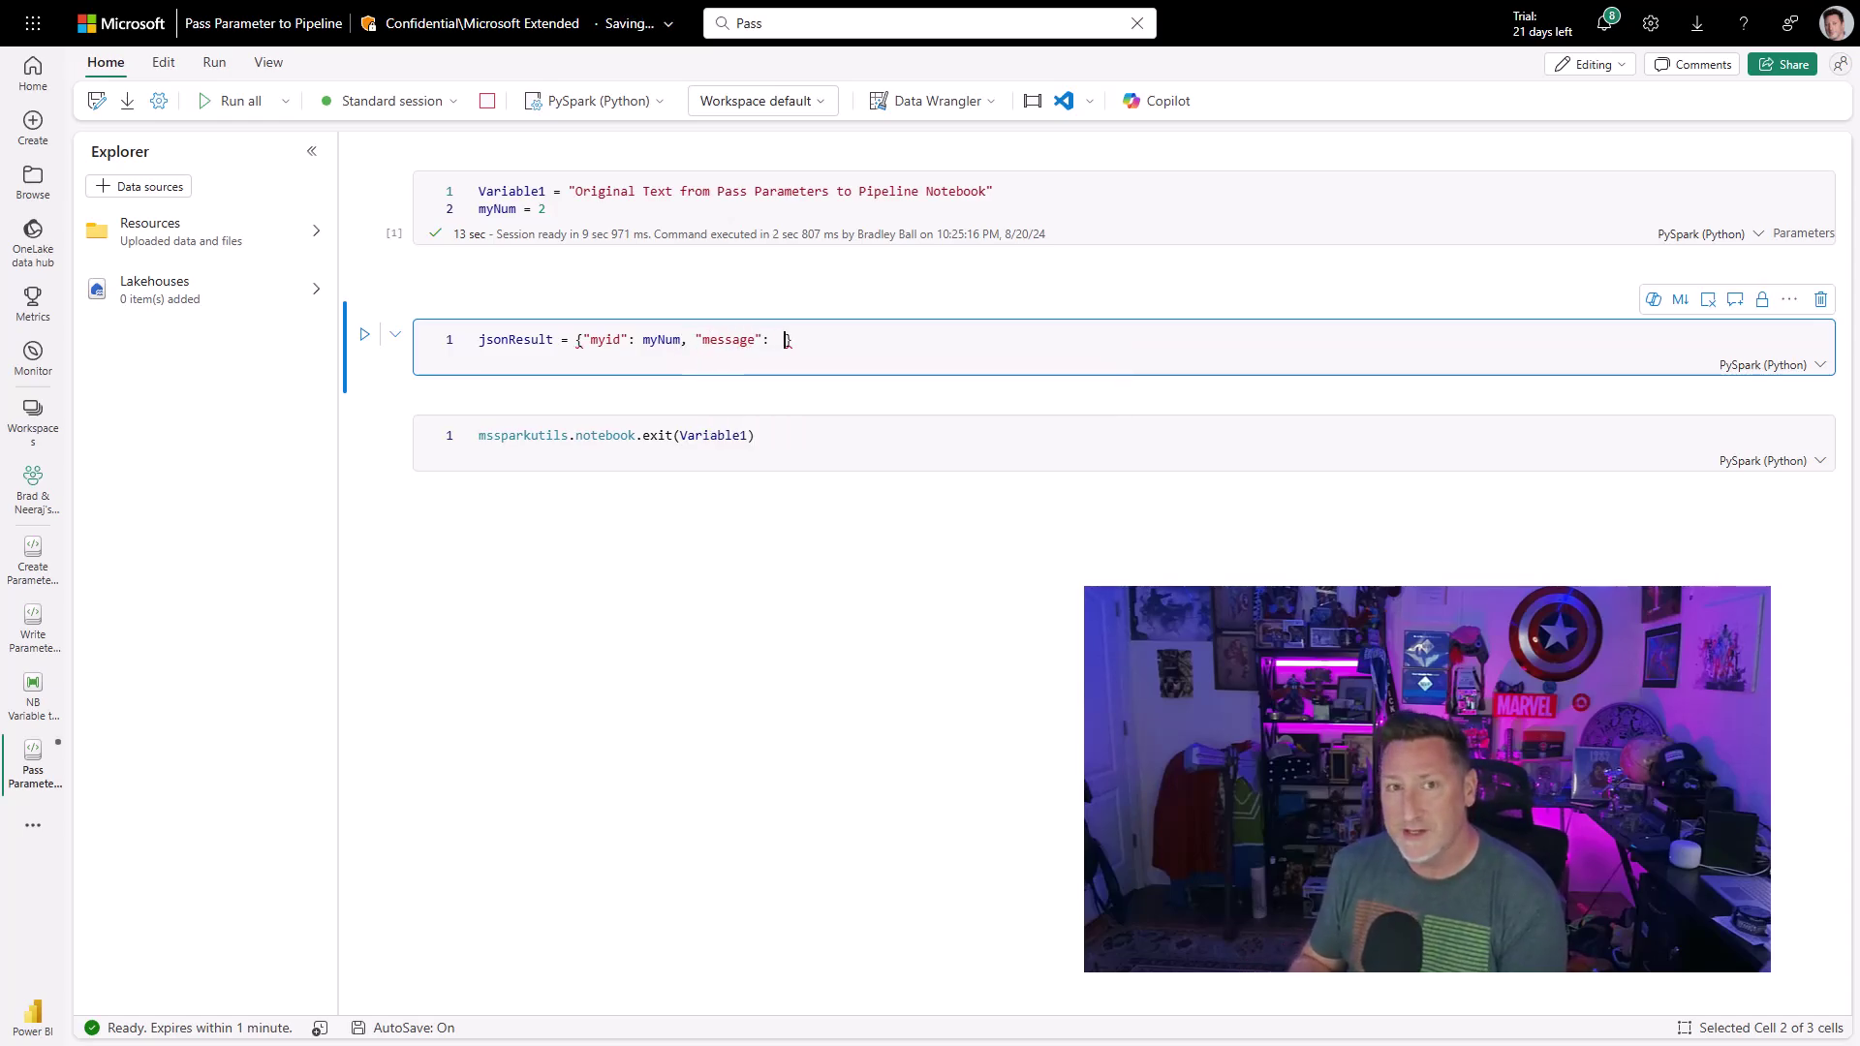
pyautogui.write('Variable1')
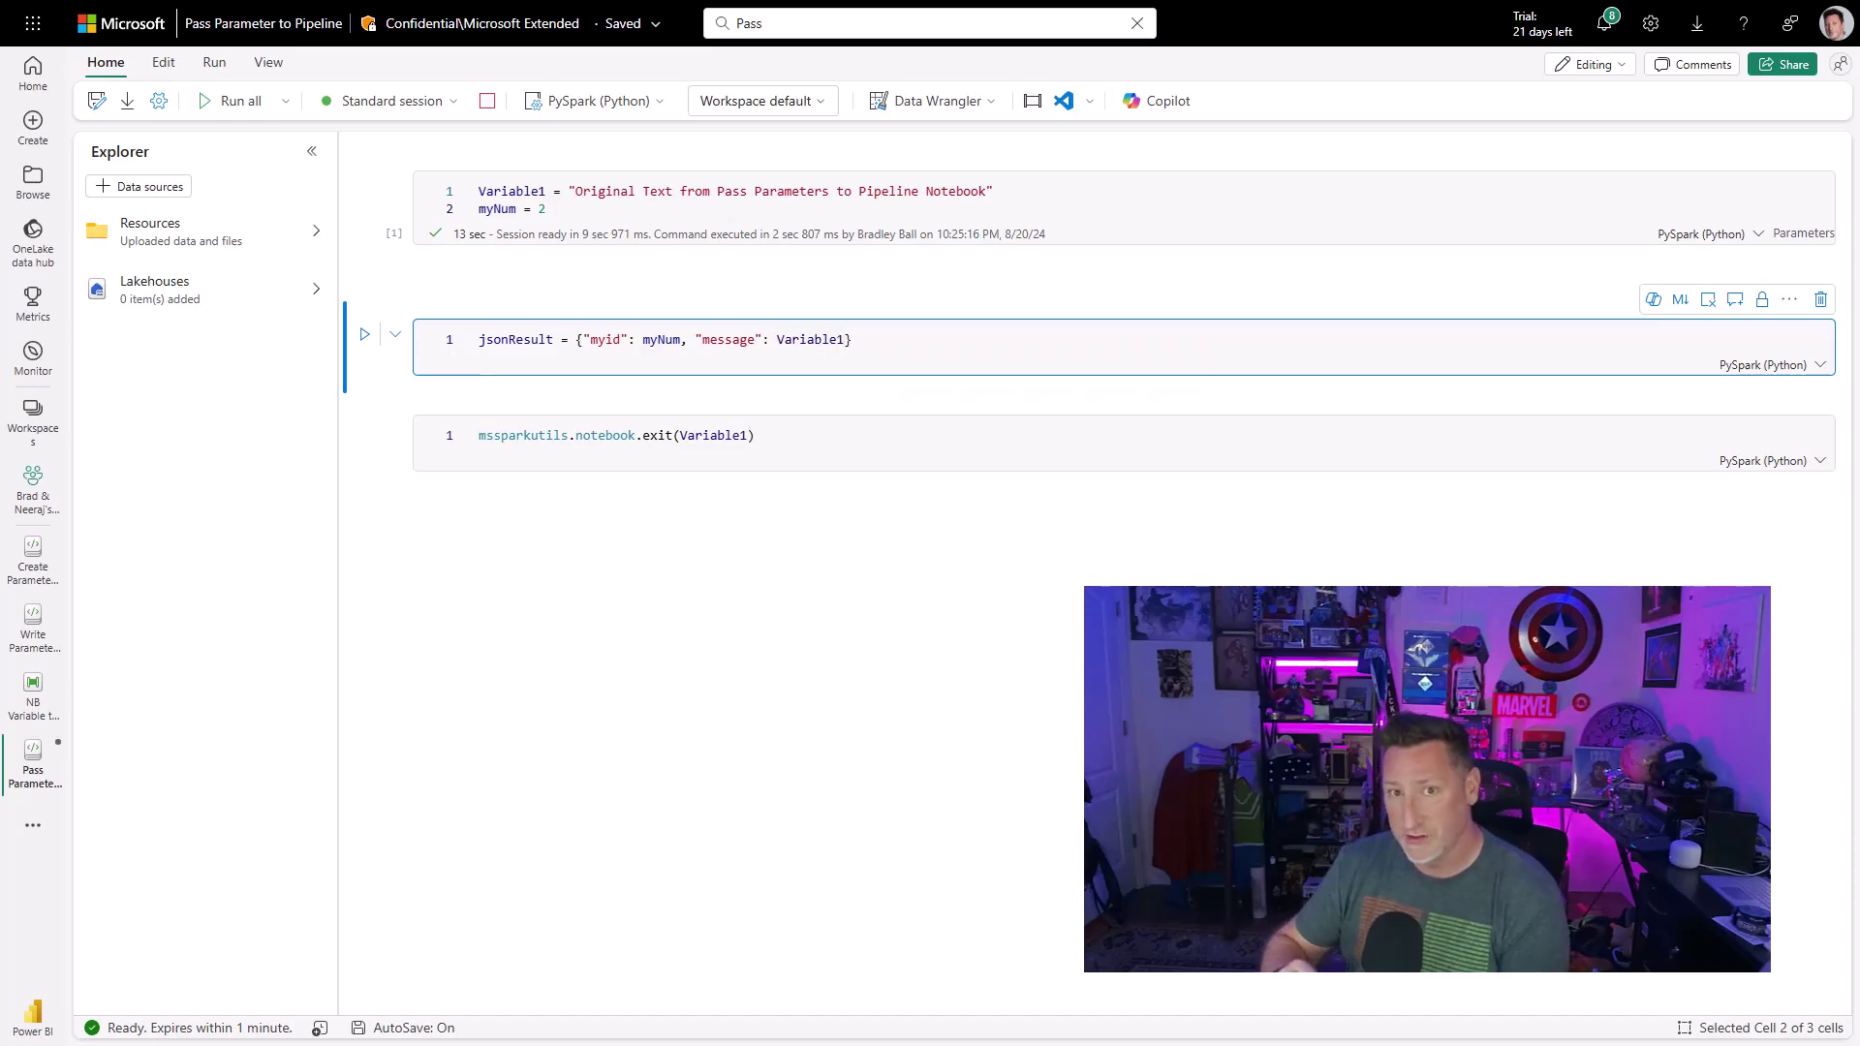
pyautogui.doubleClick(702, 435)
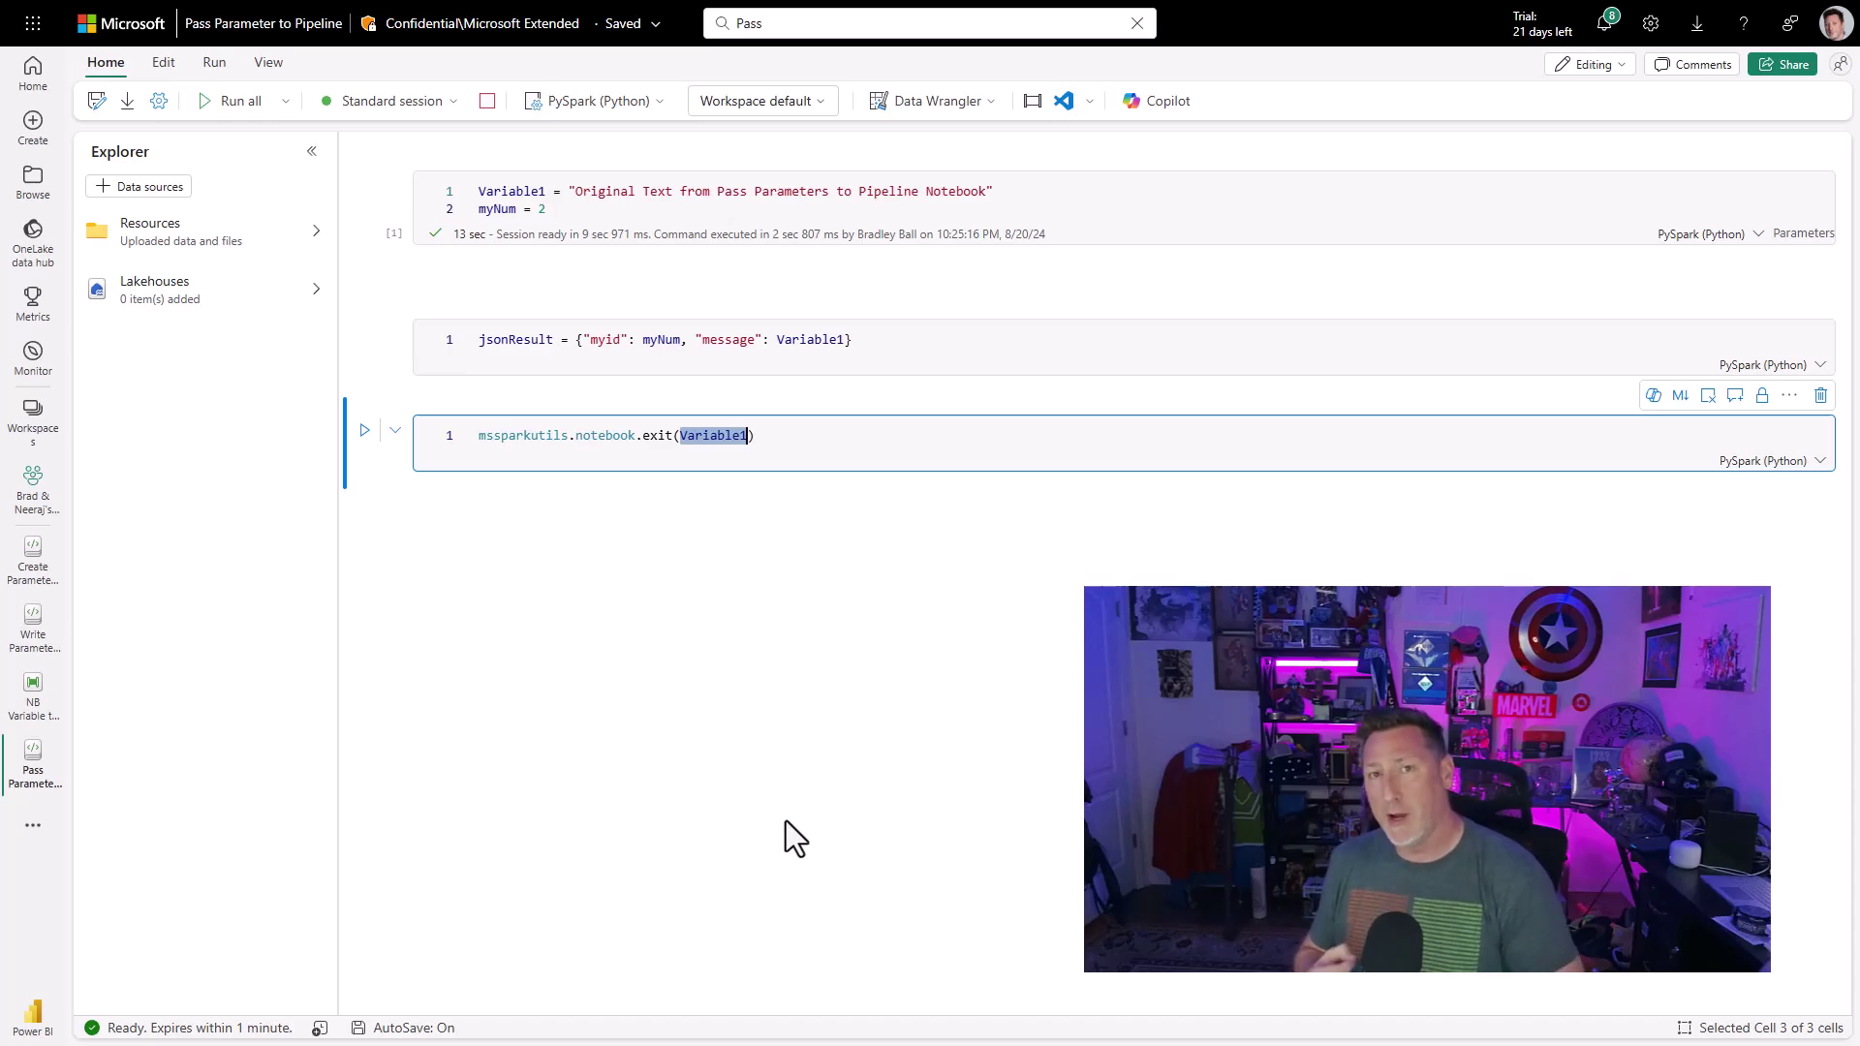
pyautogui.write('str(')
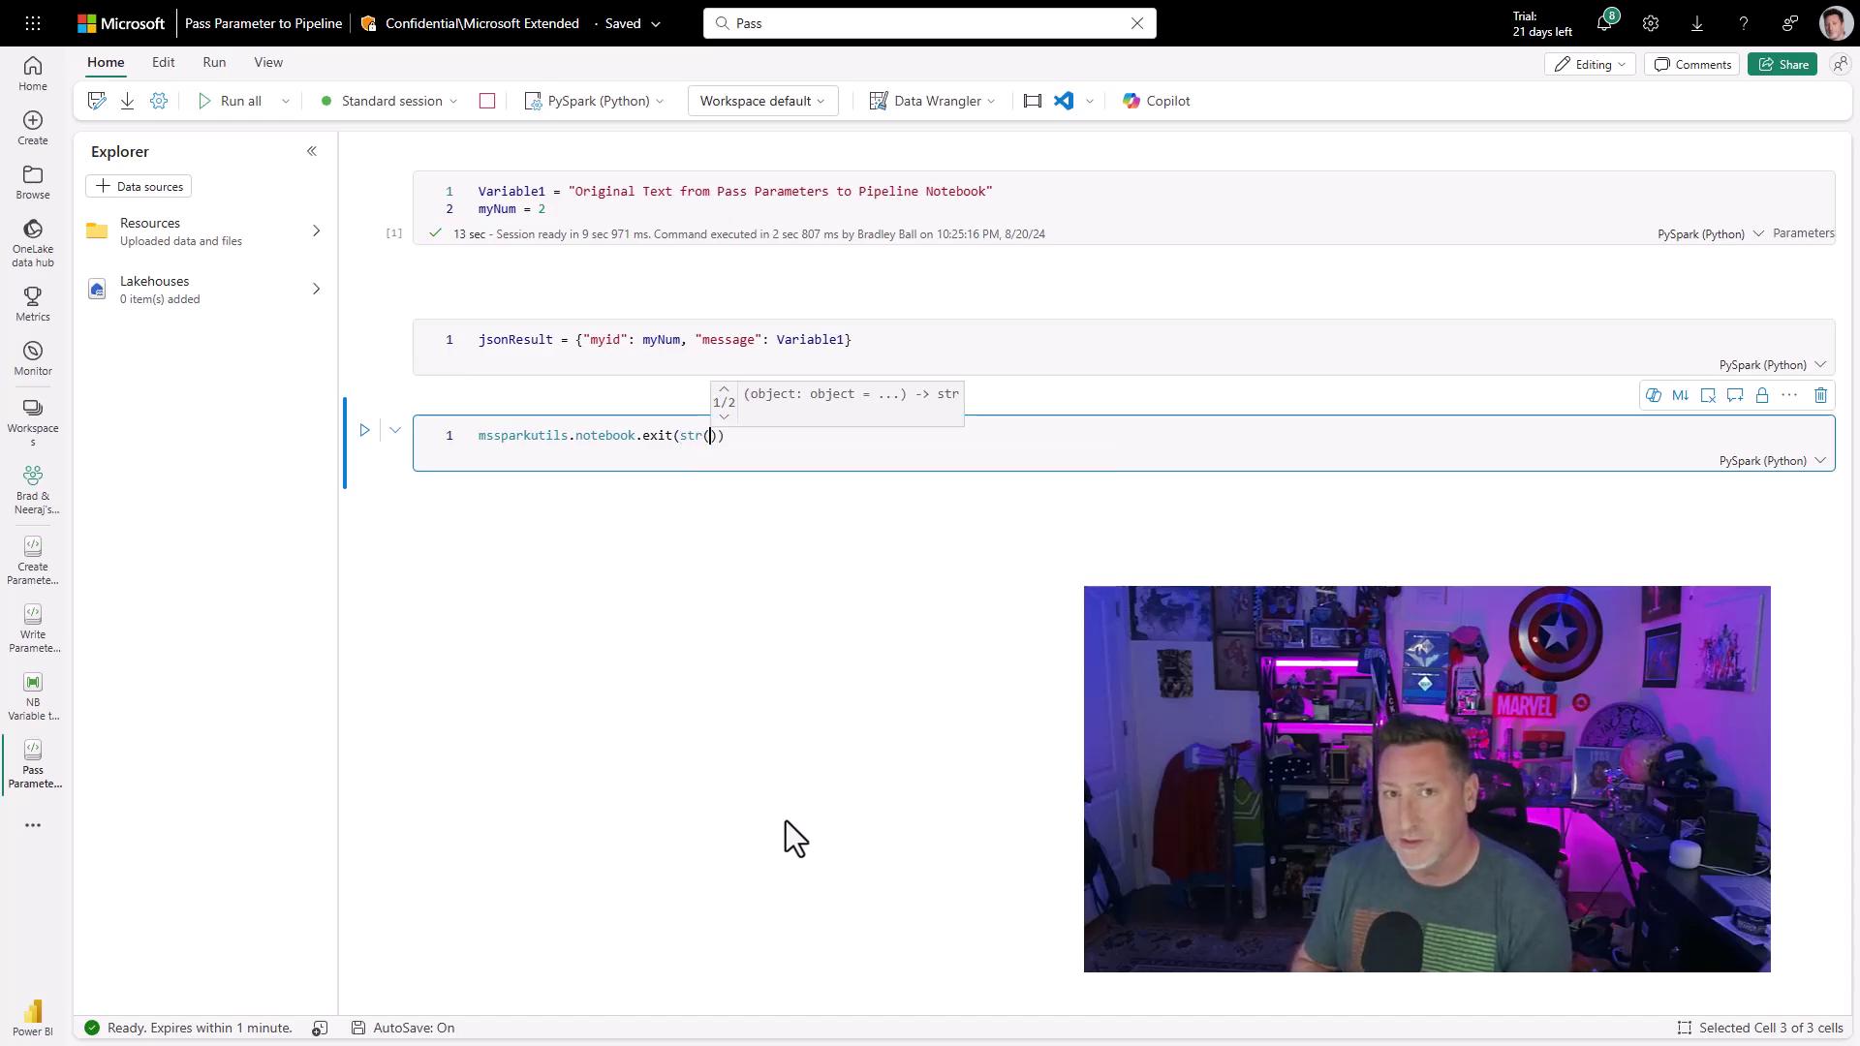
pyautogui.write('json')
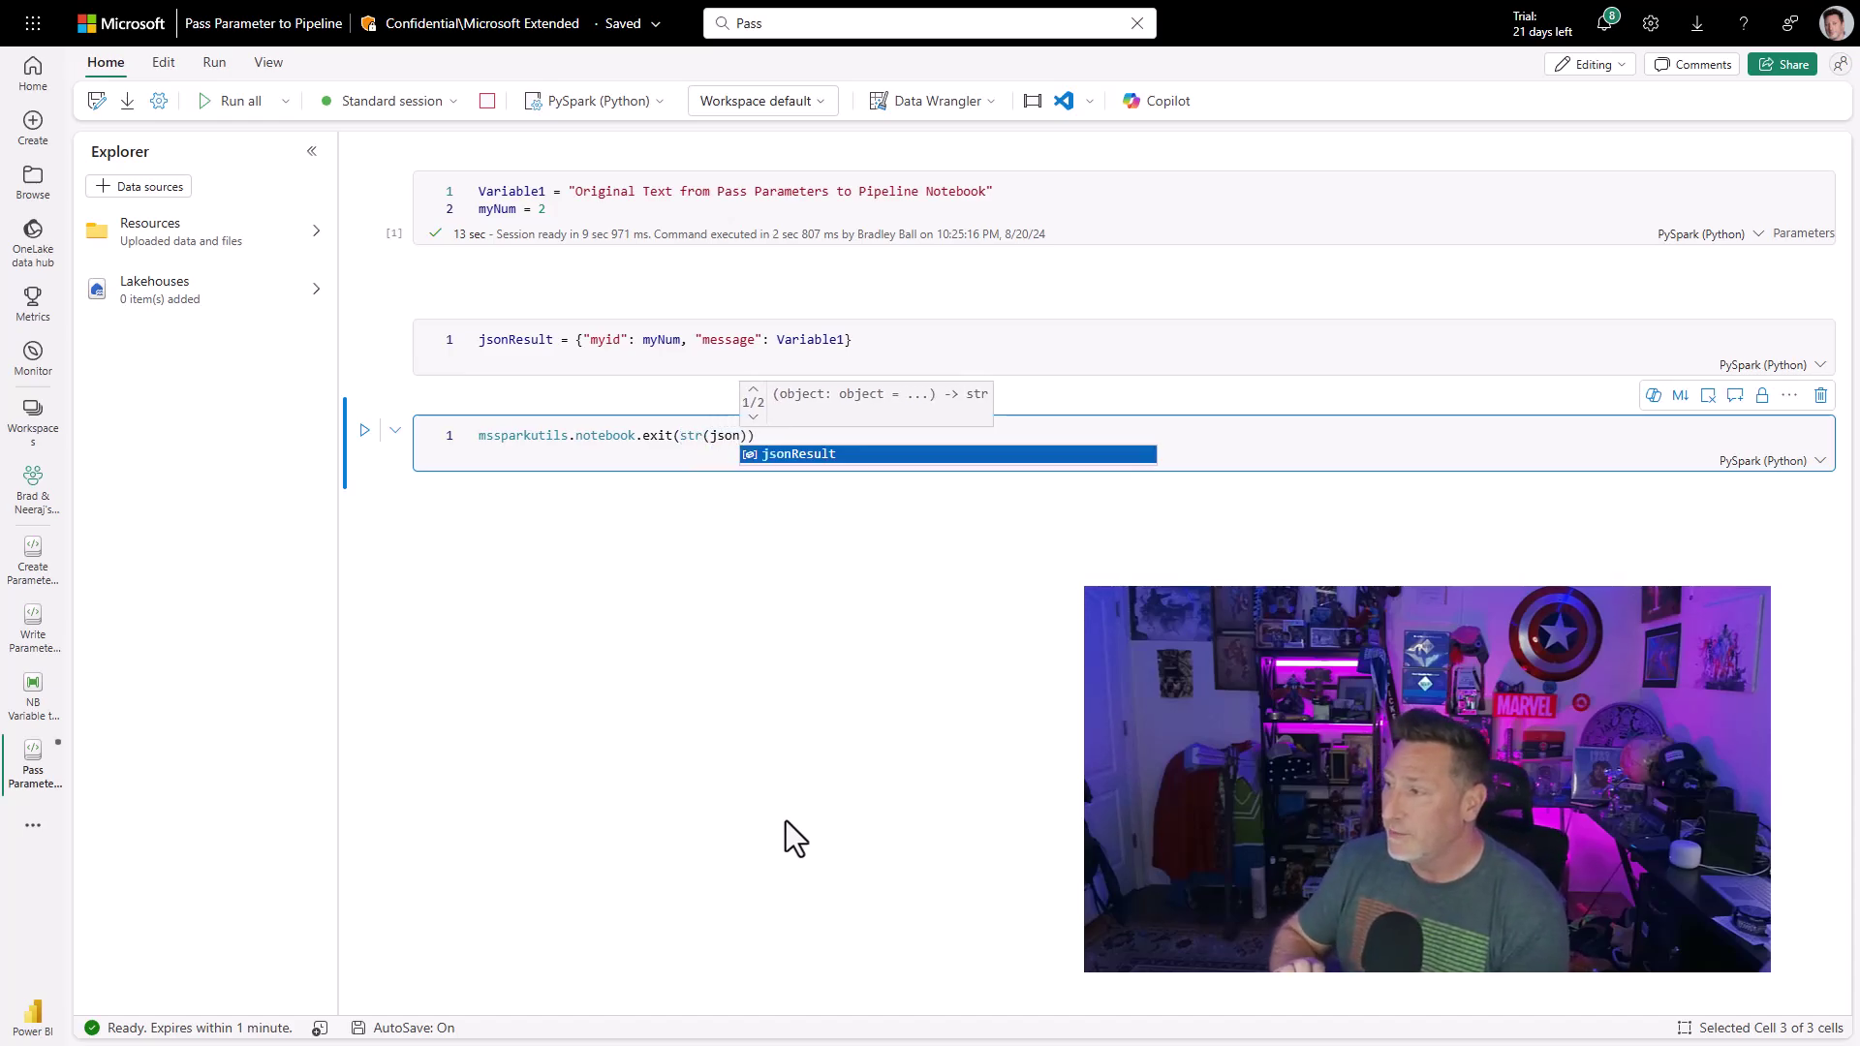
pyautogui.press('Tab')
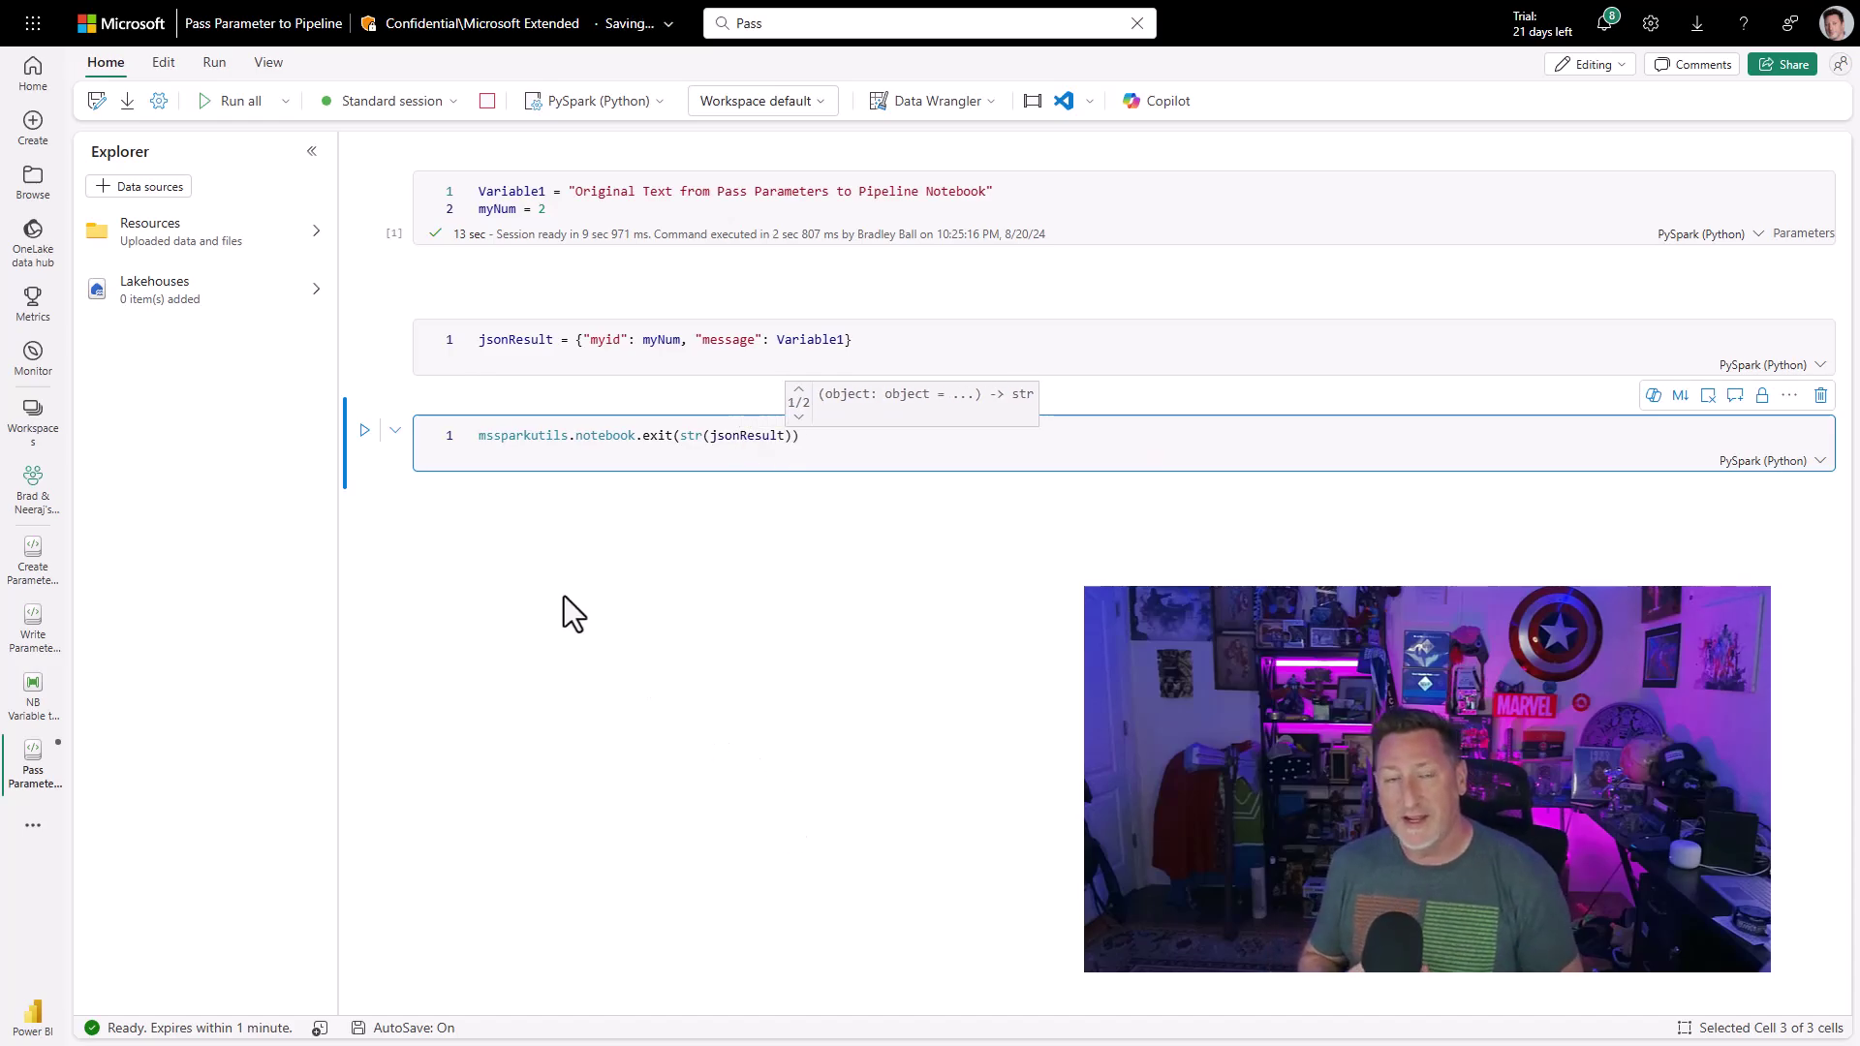
pyautogui.click(563, 596)
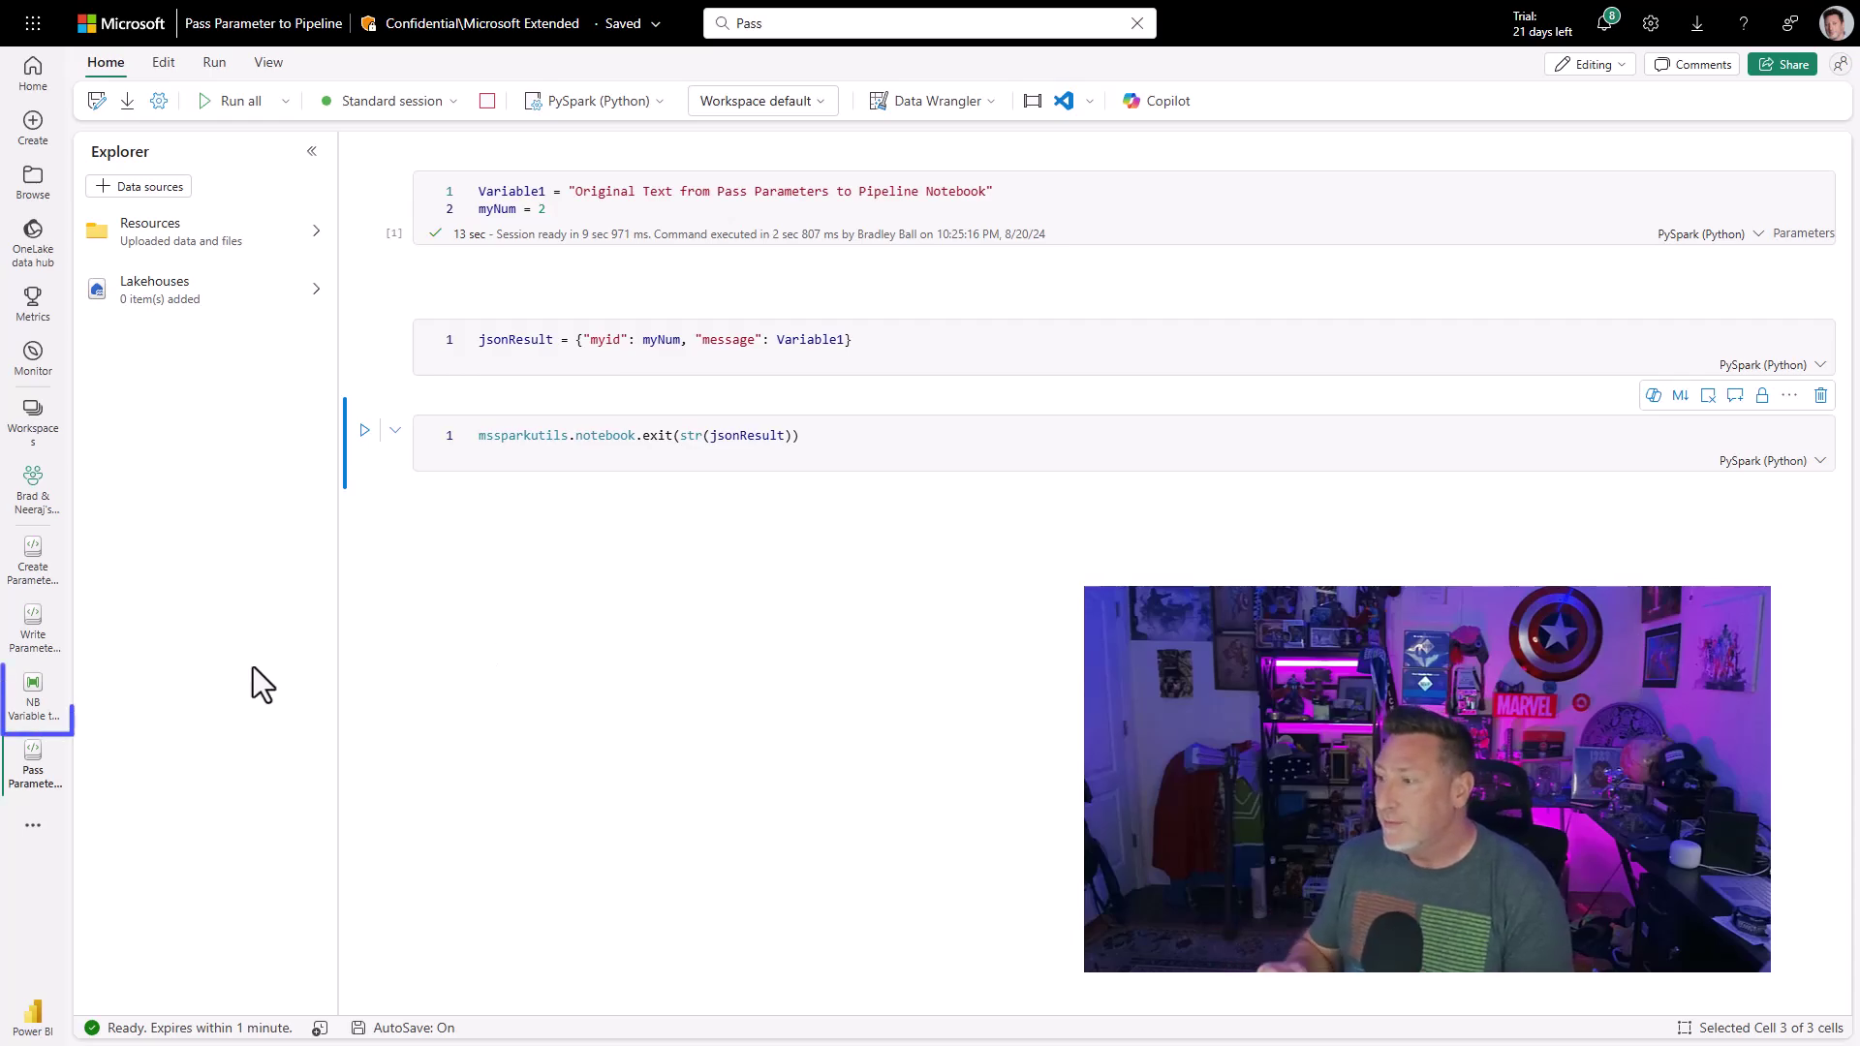
# In NB Variable to Pipeline, create an Integer variable myId from the Set variable activity's settings.
pyautogui.click(33, 695)
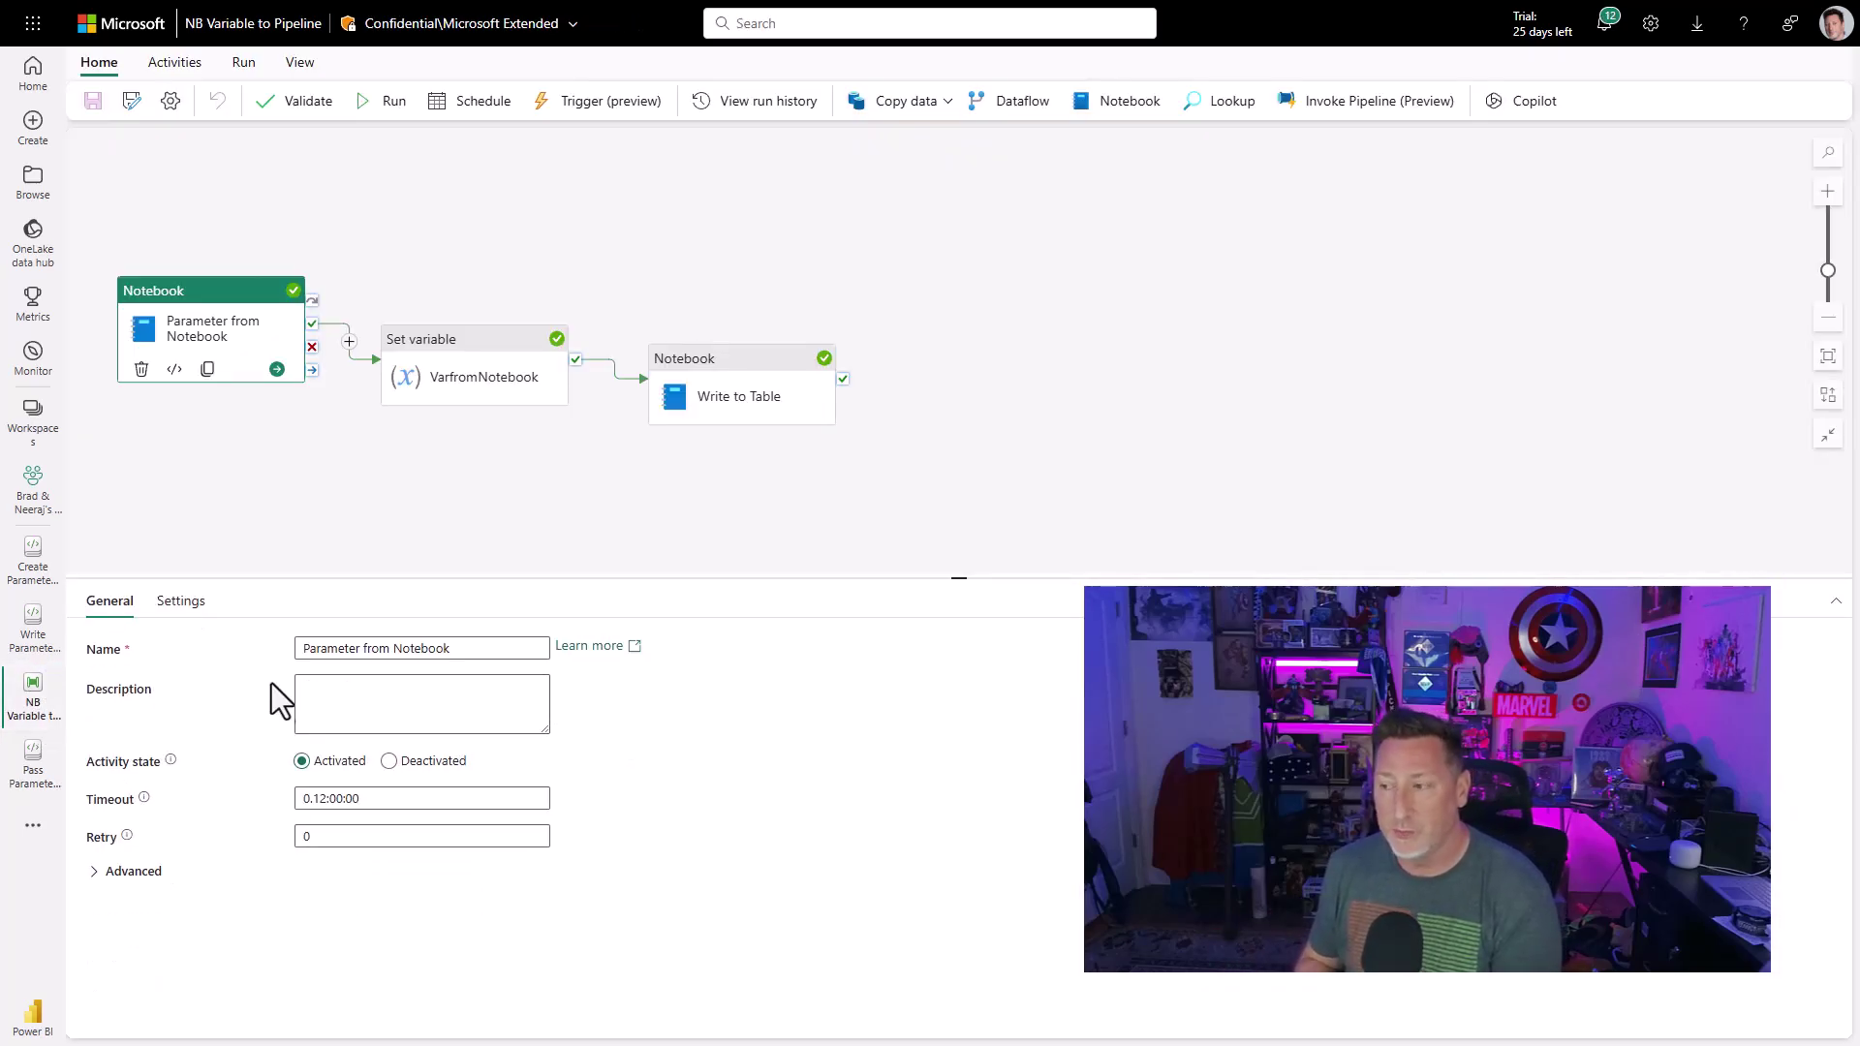
pyautogui.click(469, 384)
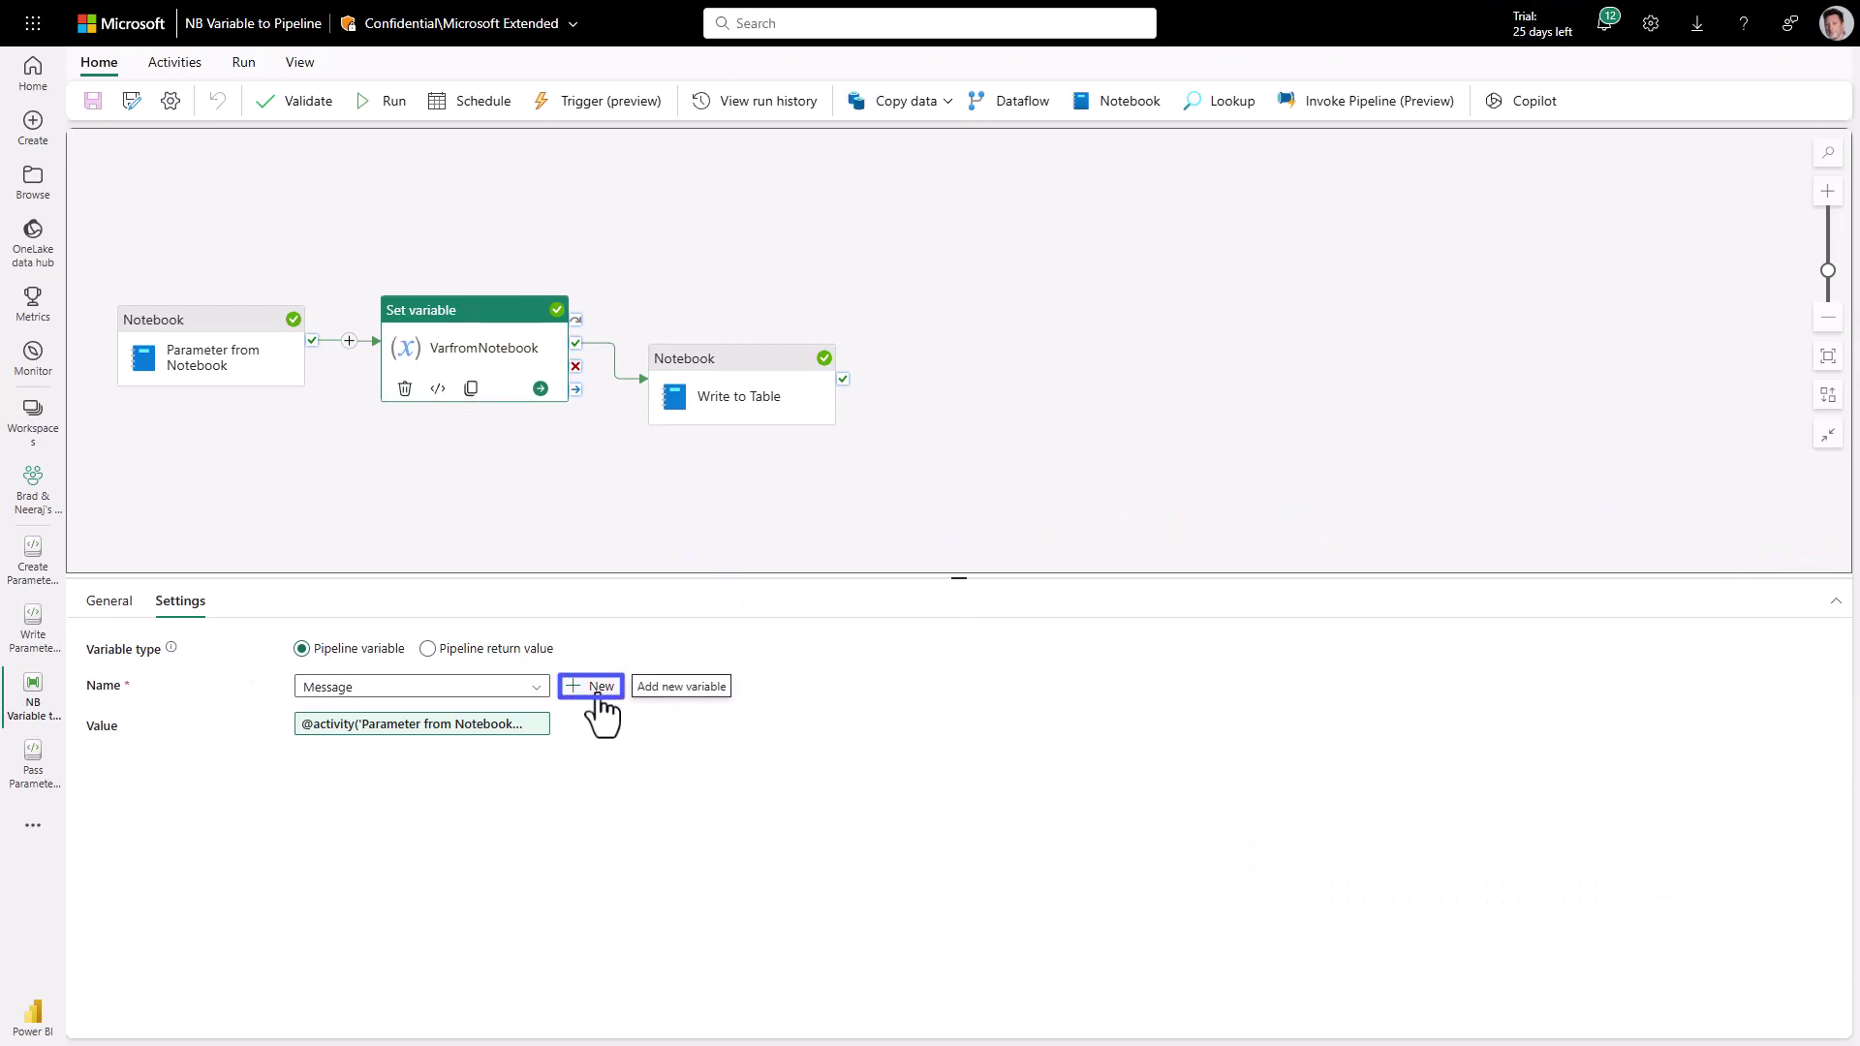
pyautogui.click(596, 688)
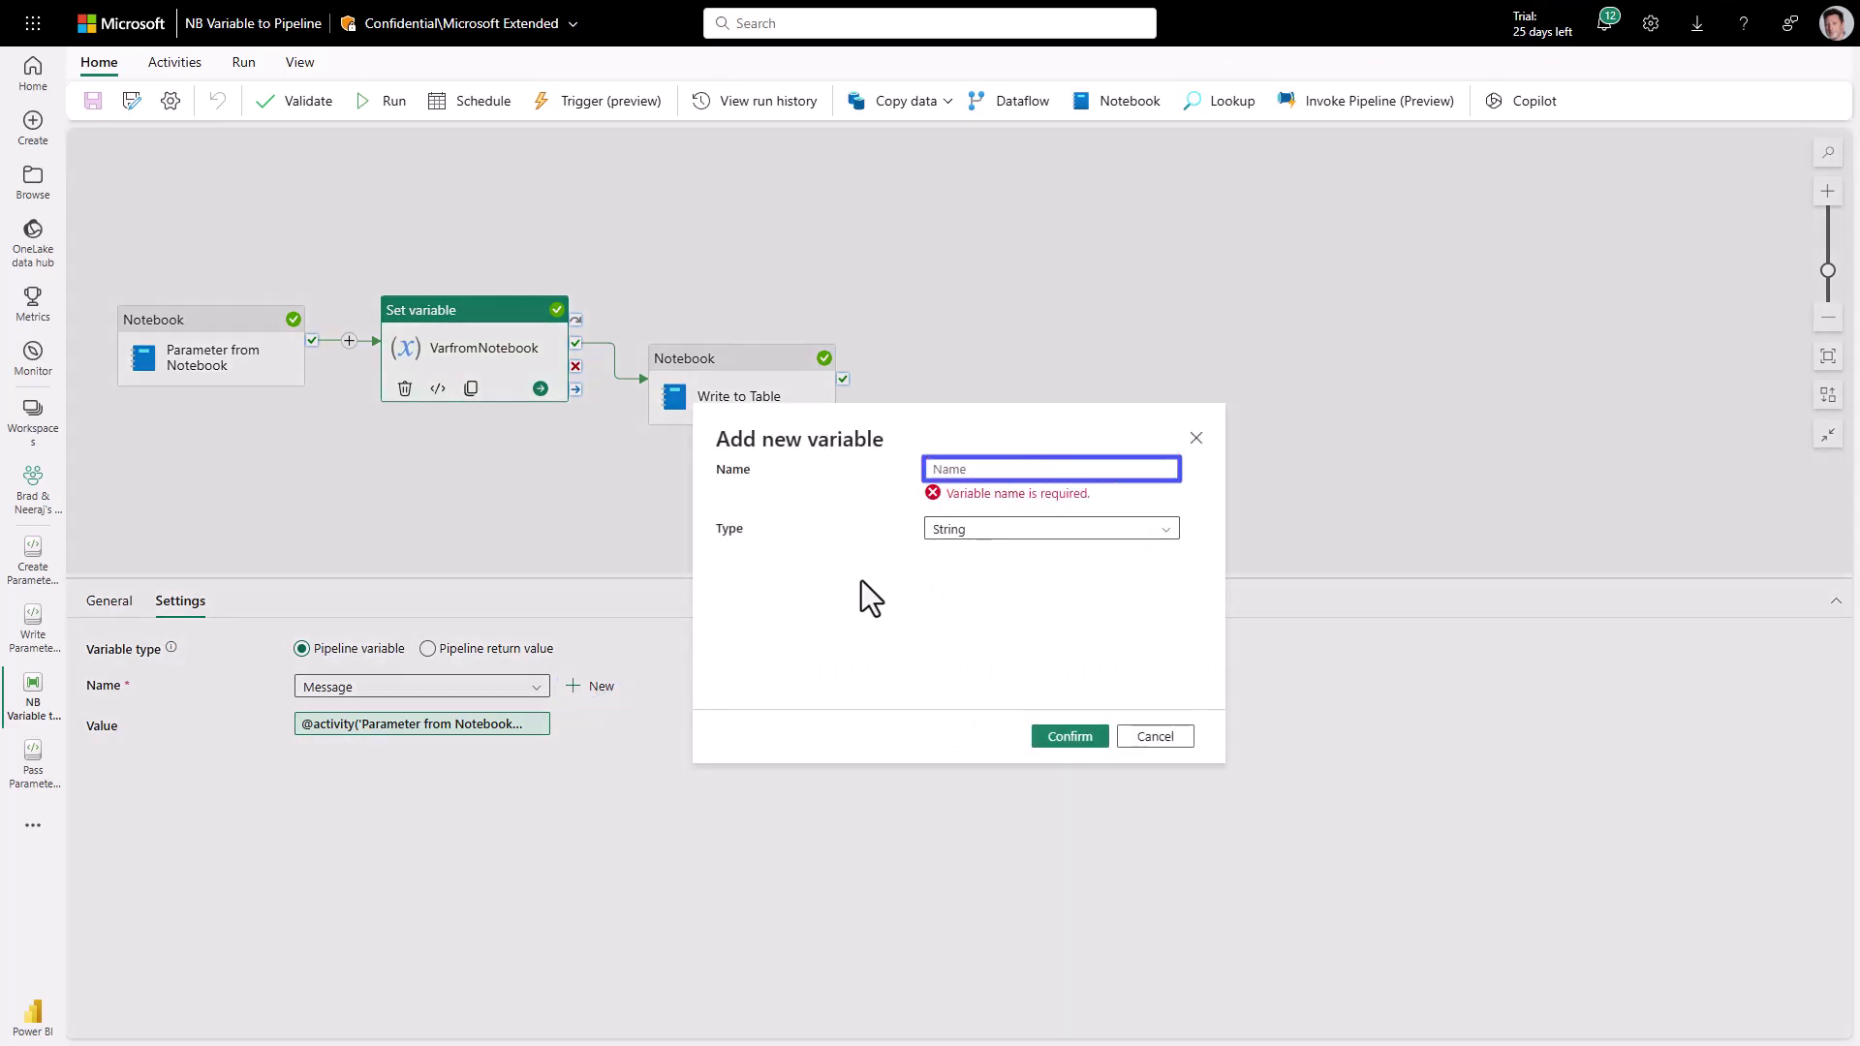
pyautogui.write('myId')
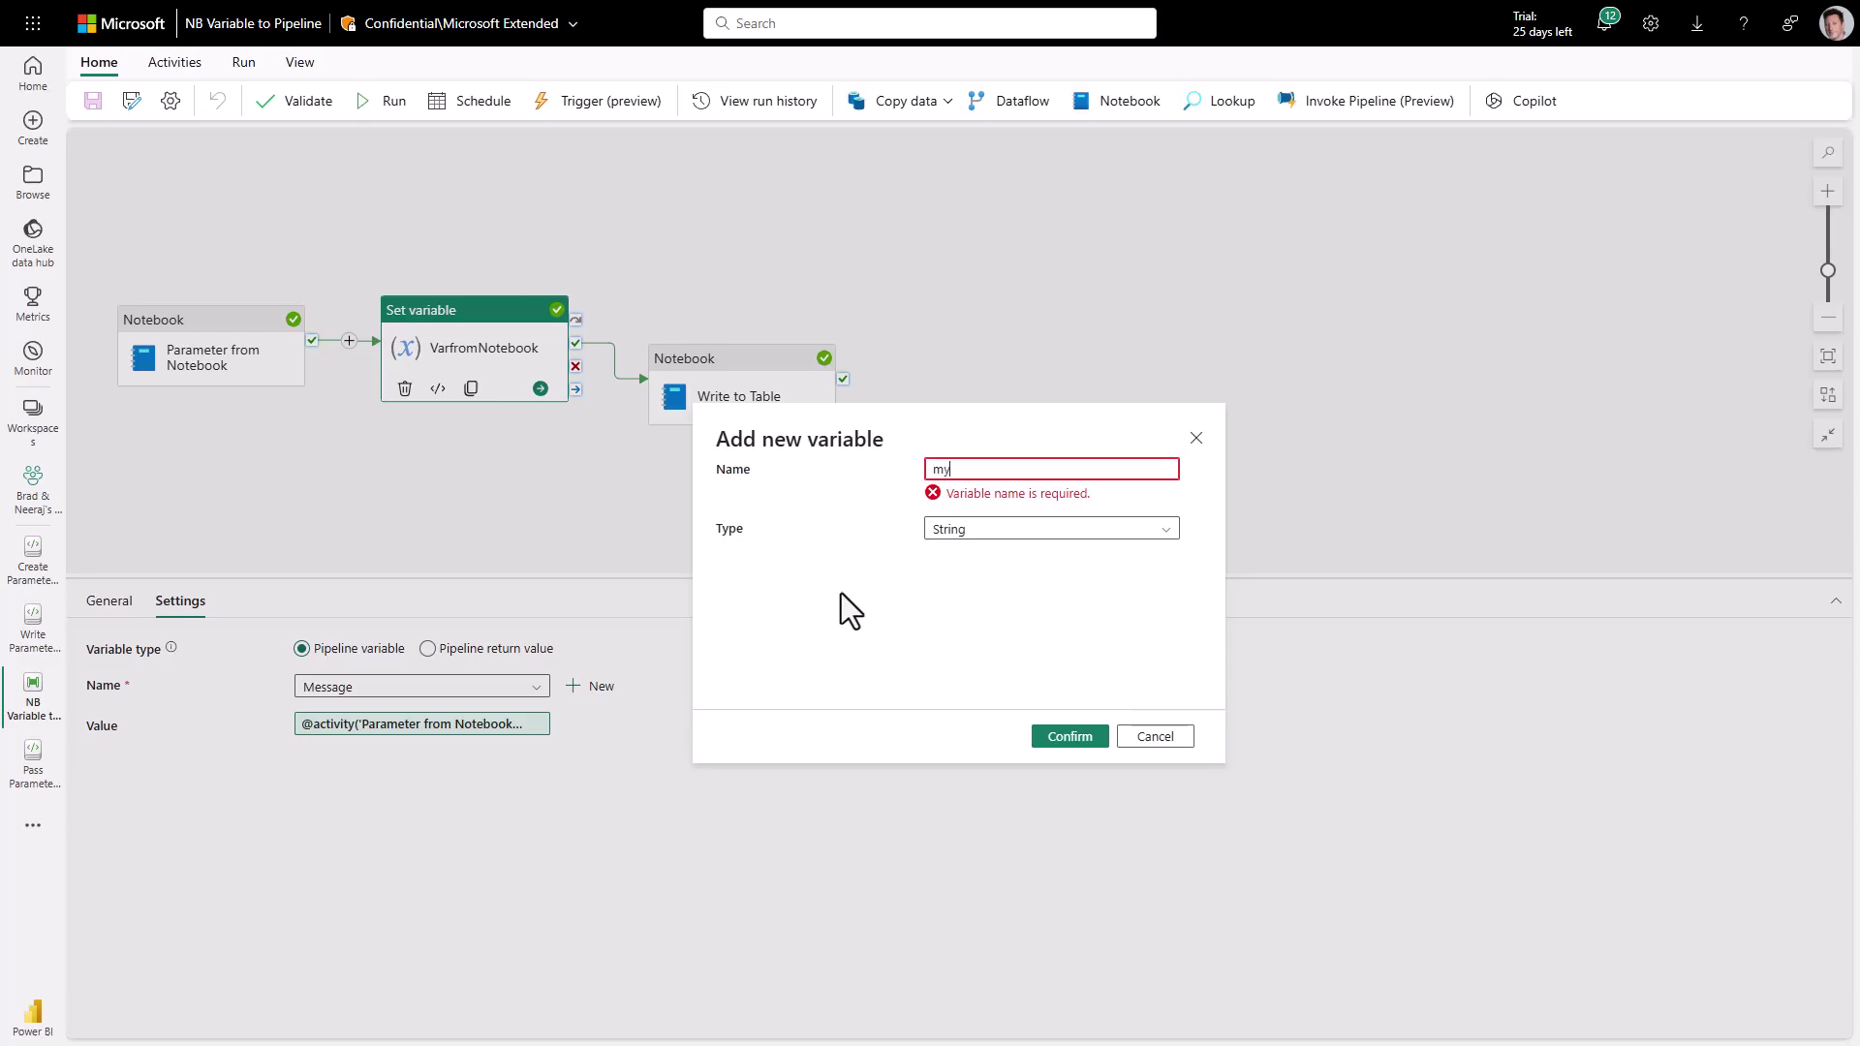
pyautogui.press('Tab')
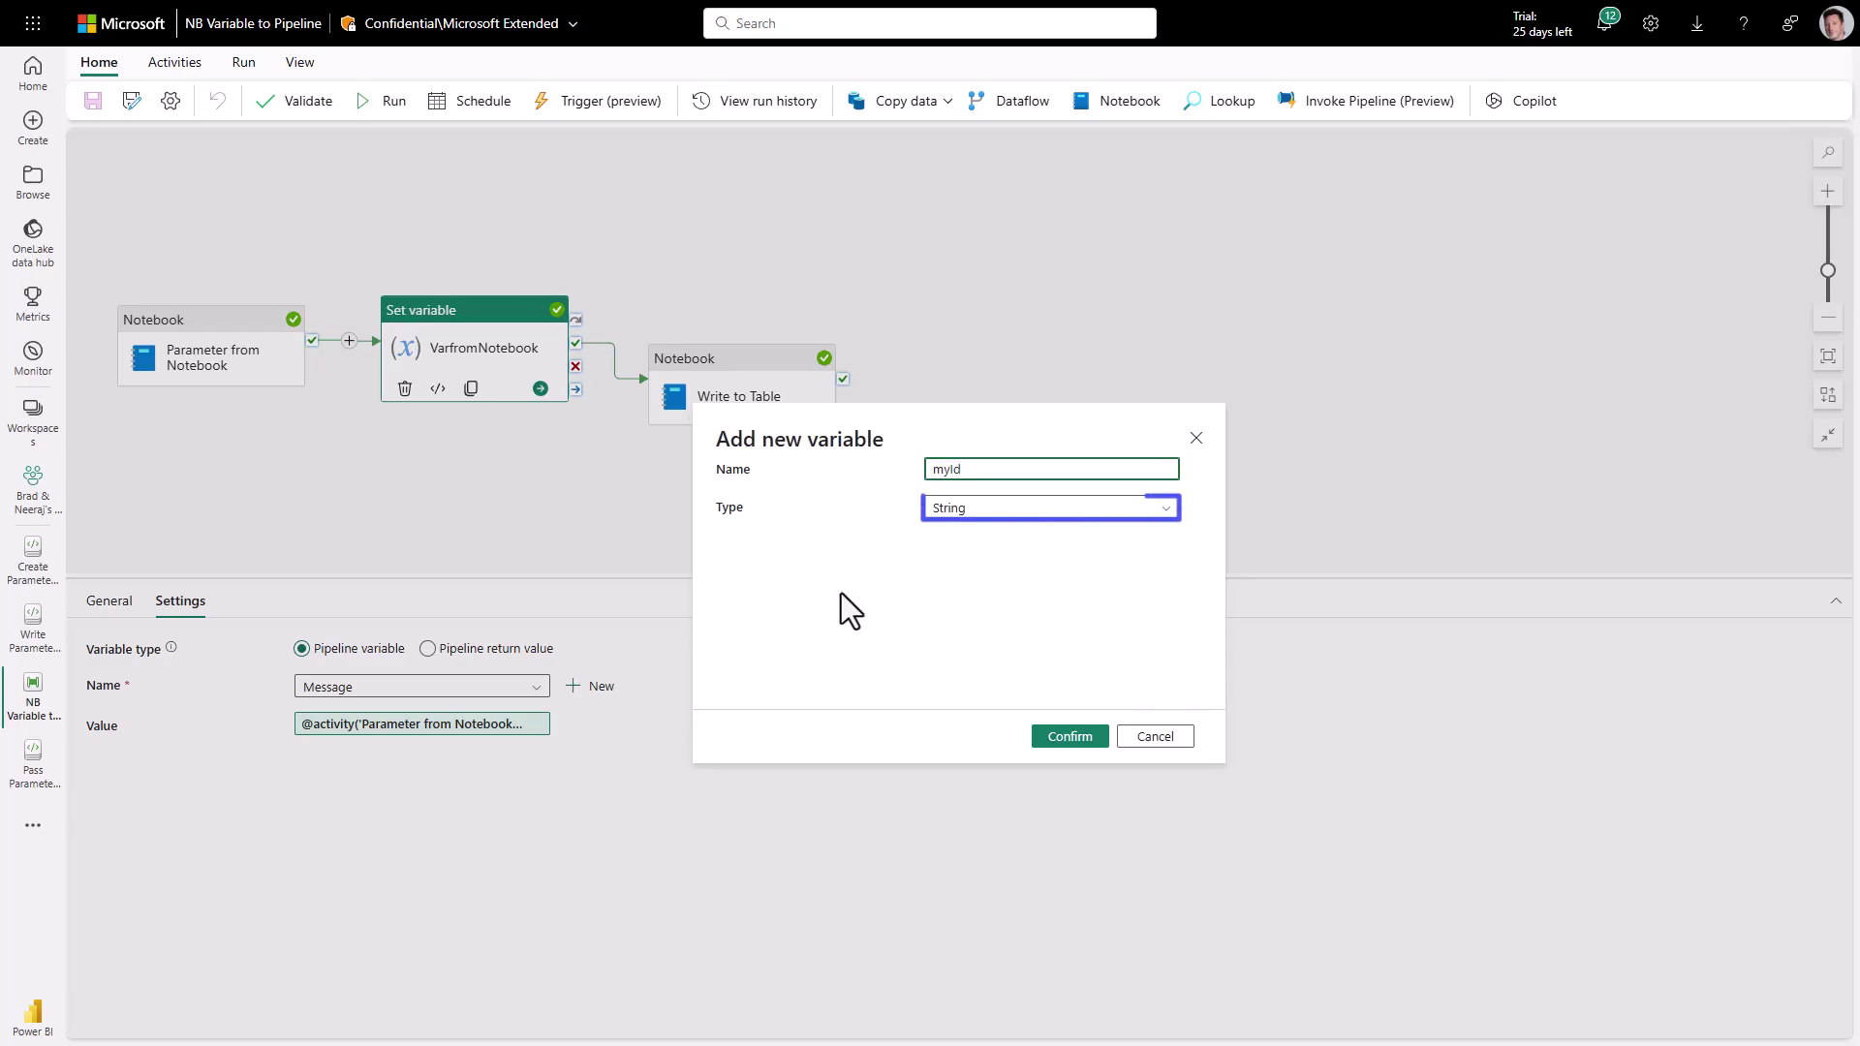
pyautogui.click(943, 511)
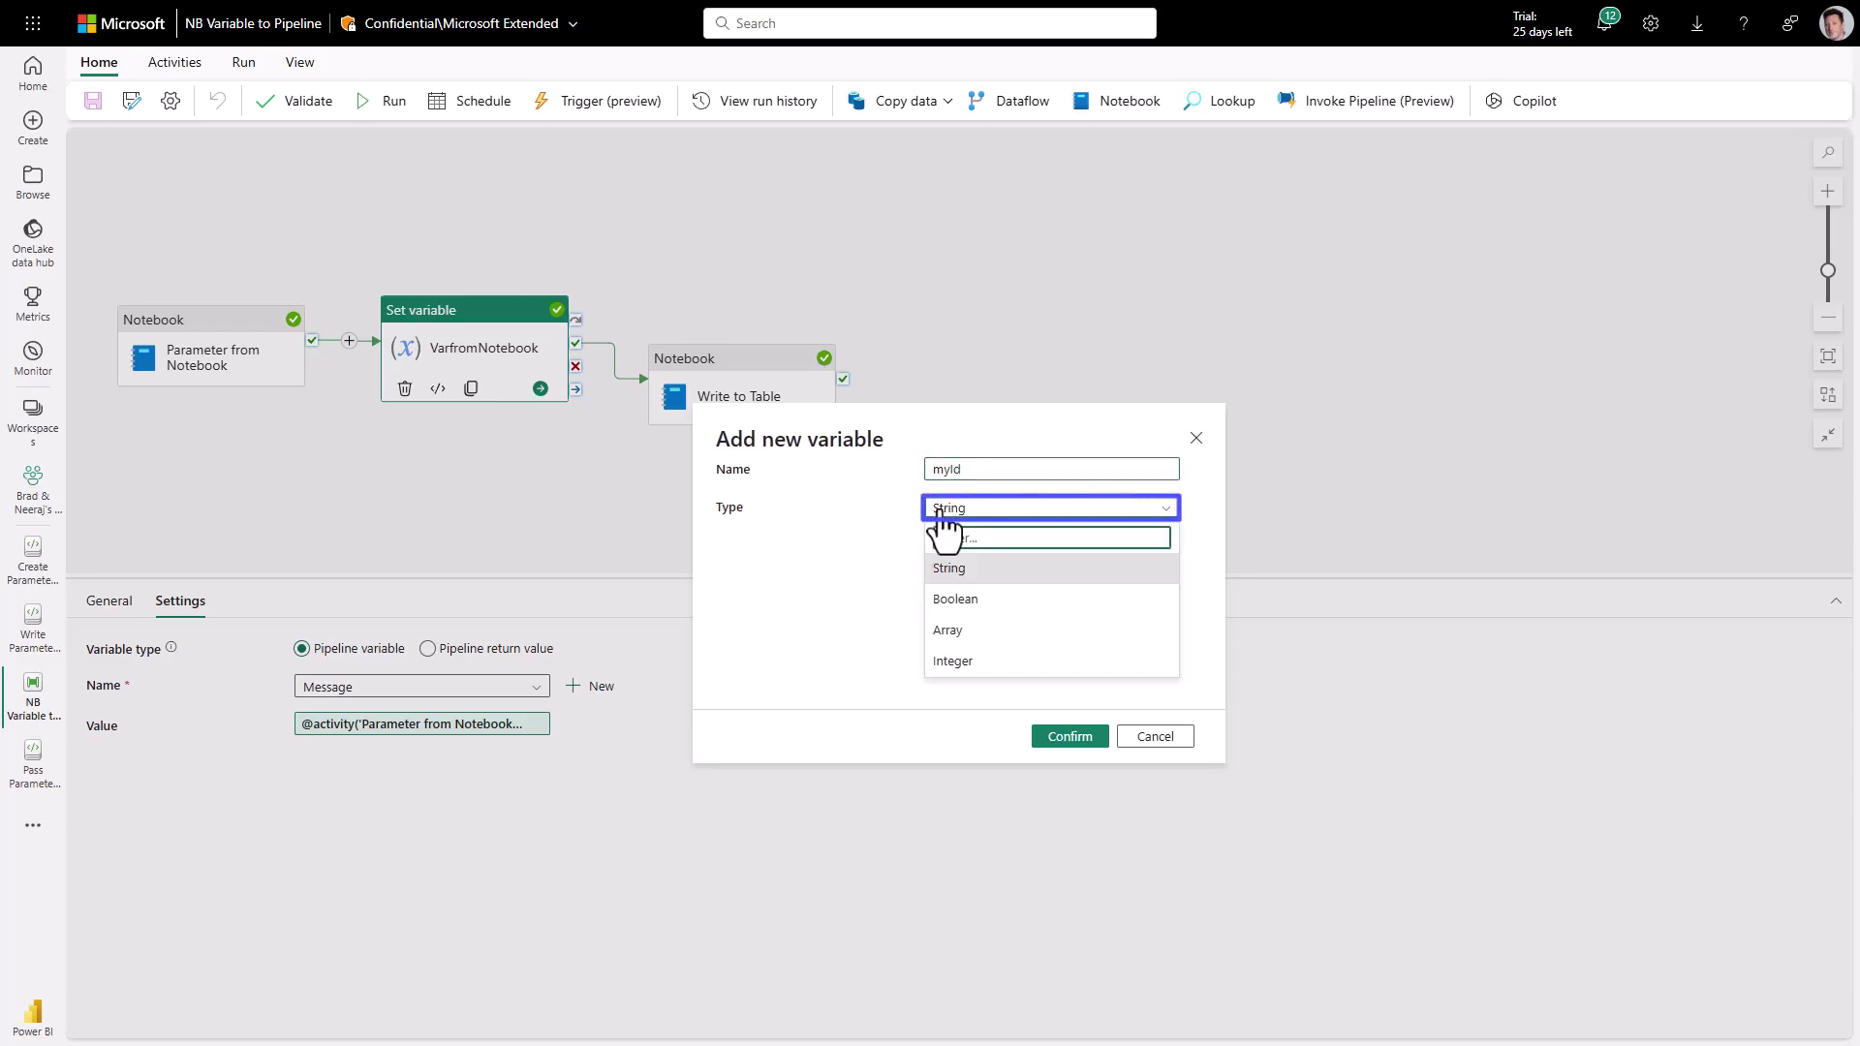
pyautogui.click(976, 666)
pyautogui.click(1060, 740)
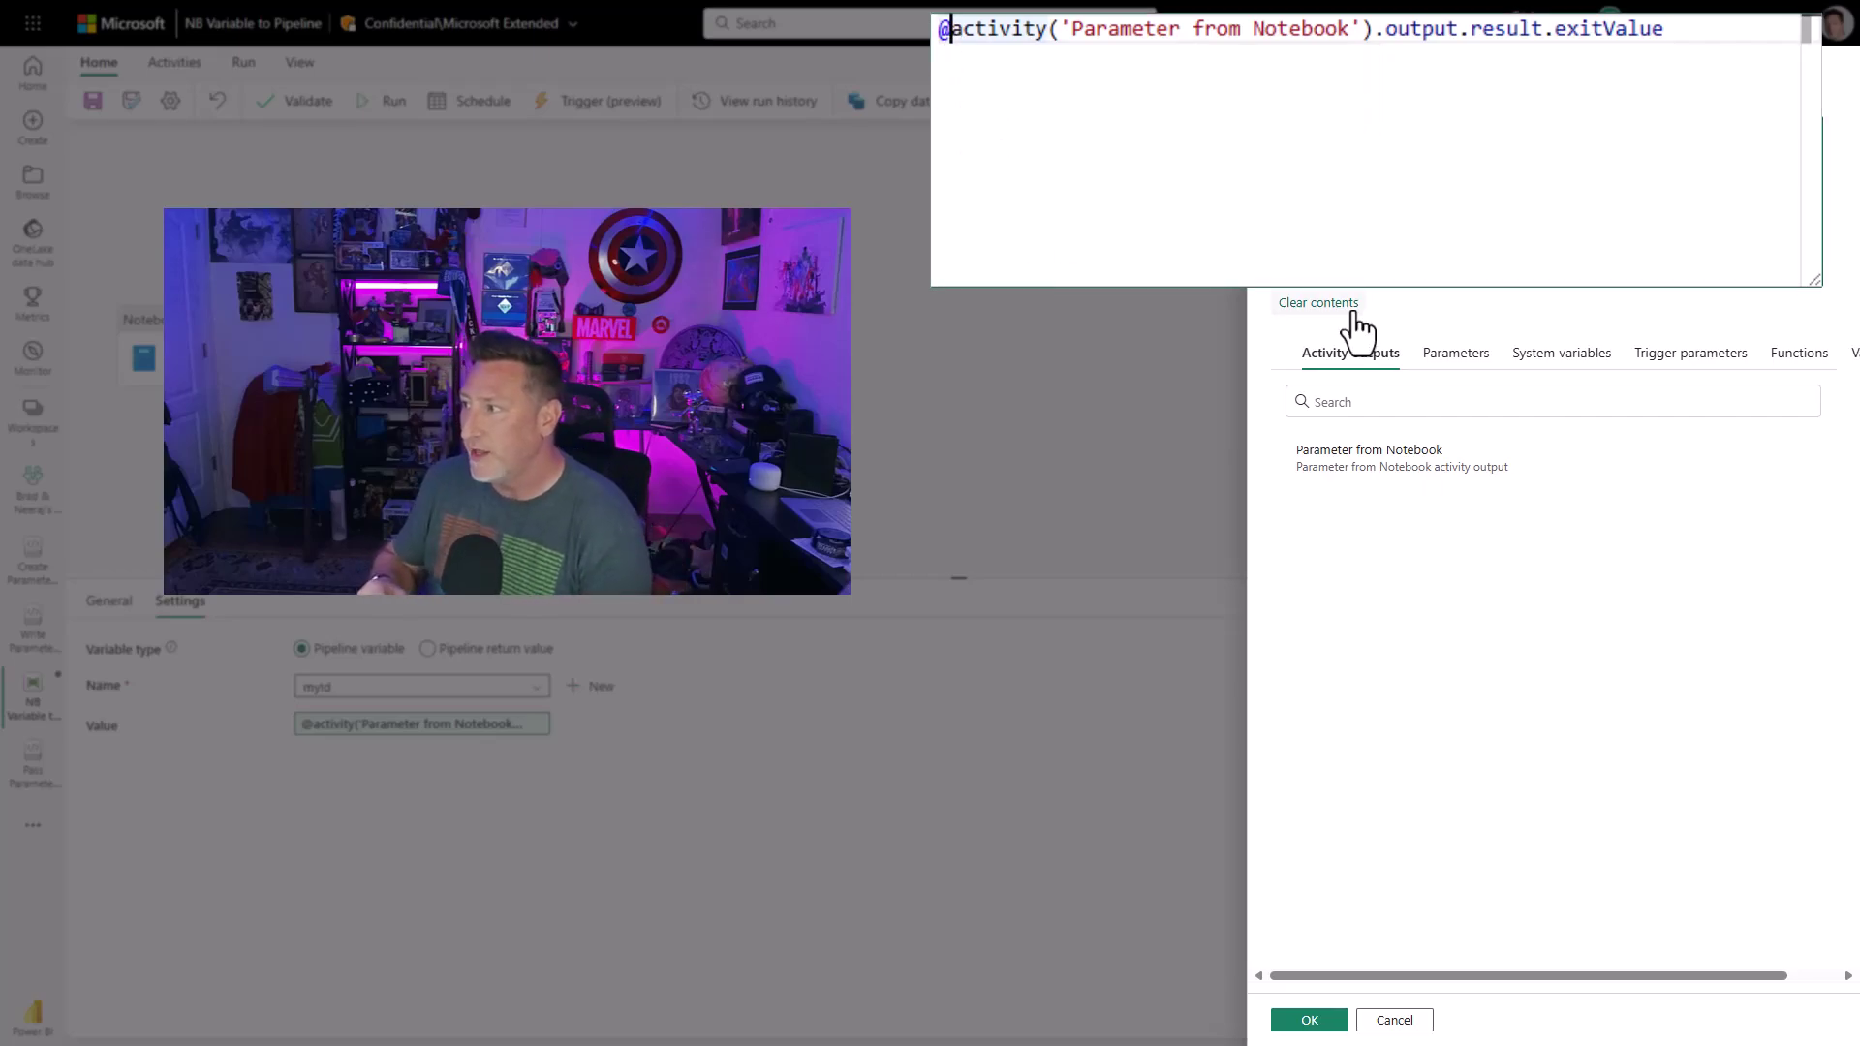
# Wrap the Parameter from Notebook exitValue expression in json() and append .myid.
pyautogui.write('J')
pyautogui.press('BackSpace')
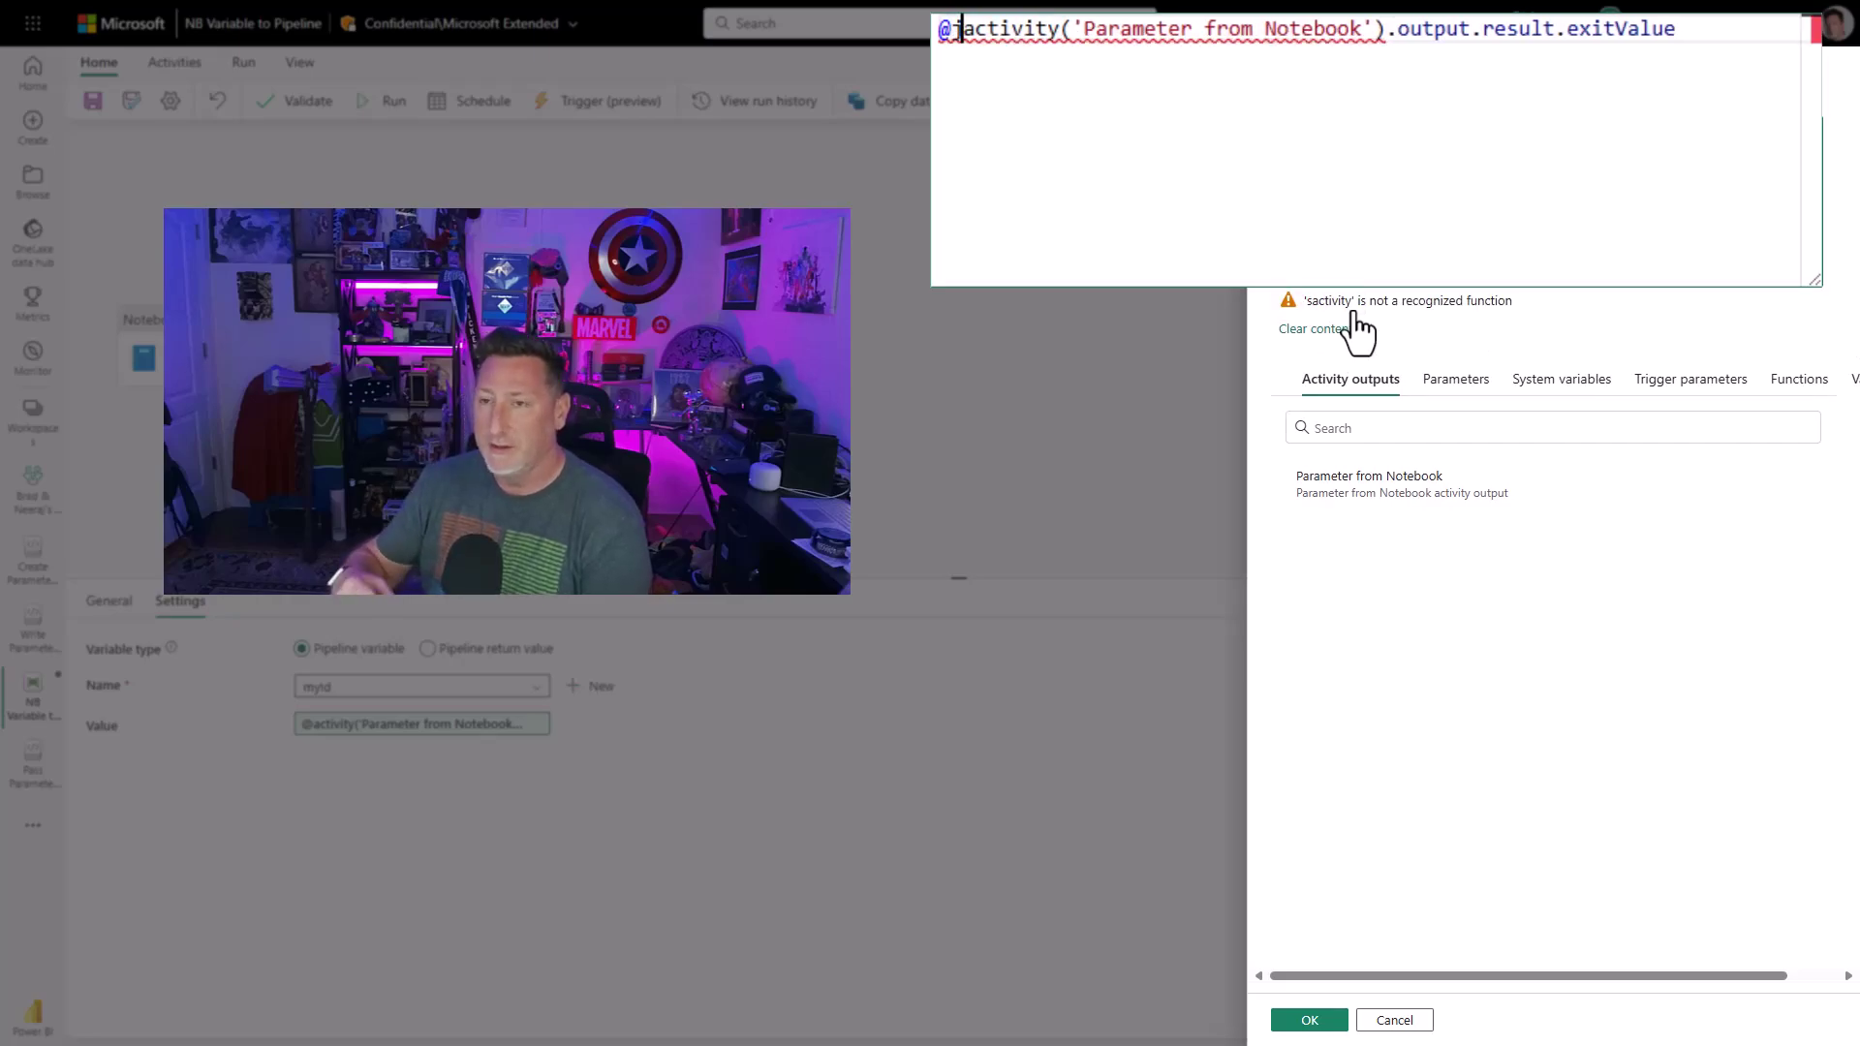
pyautogui.write('json(')
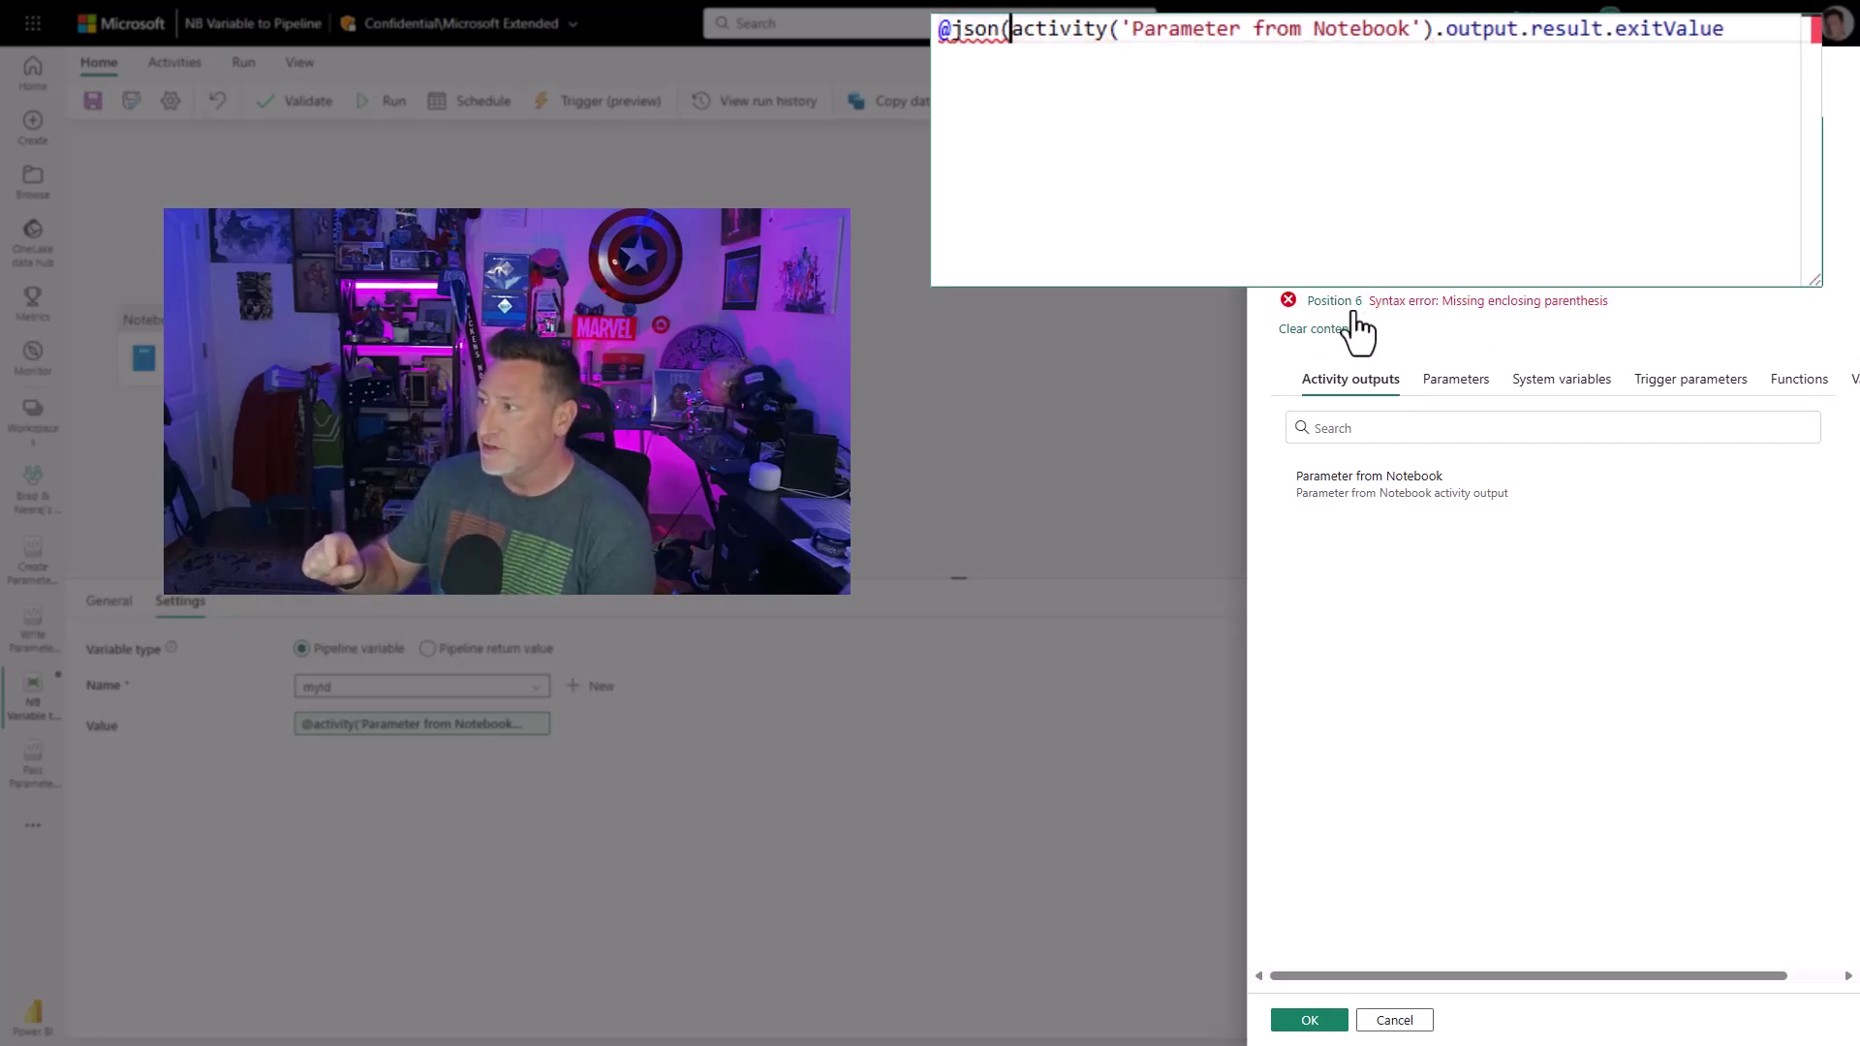
pyautogui.click(1737, 39)
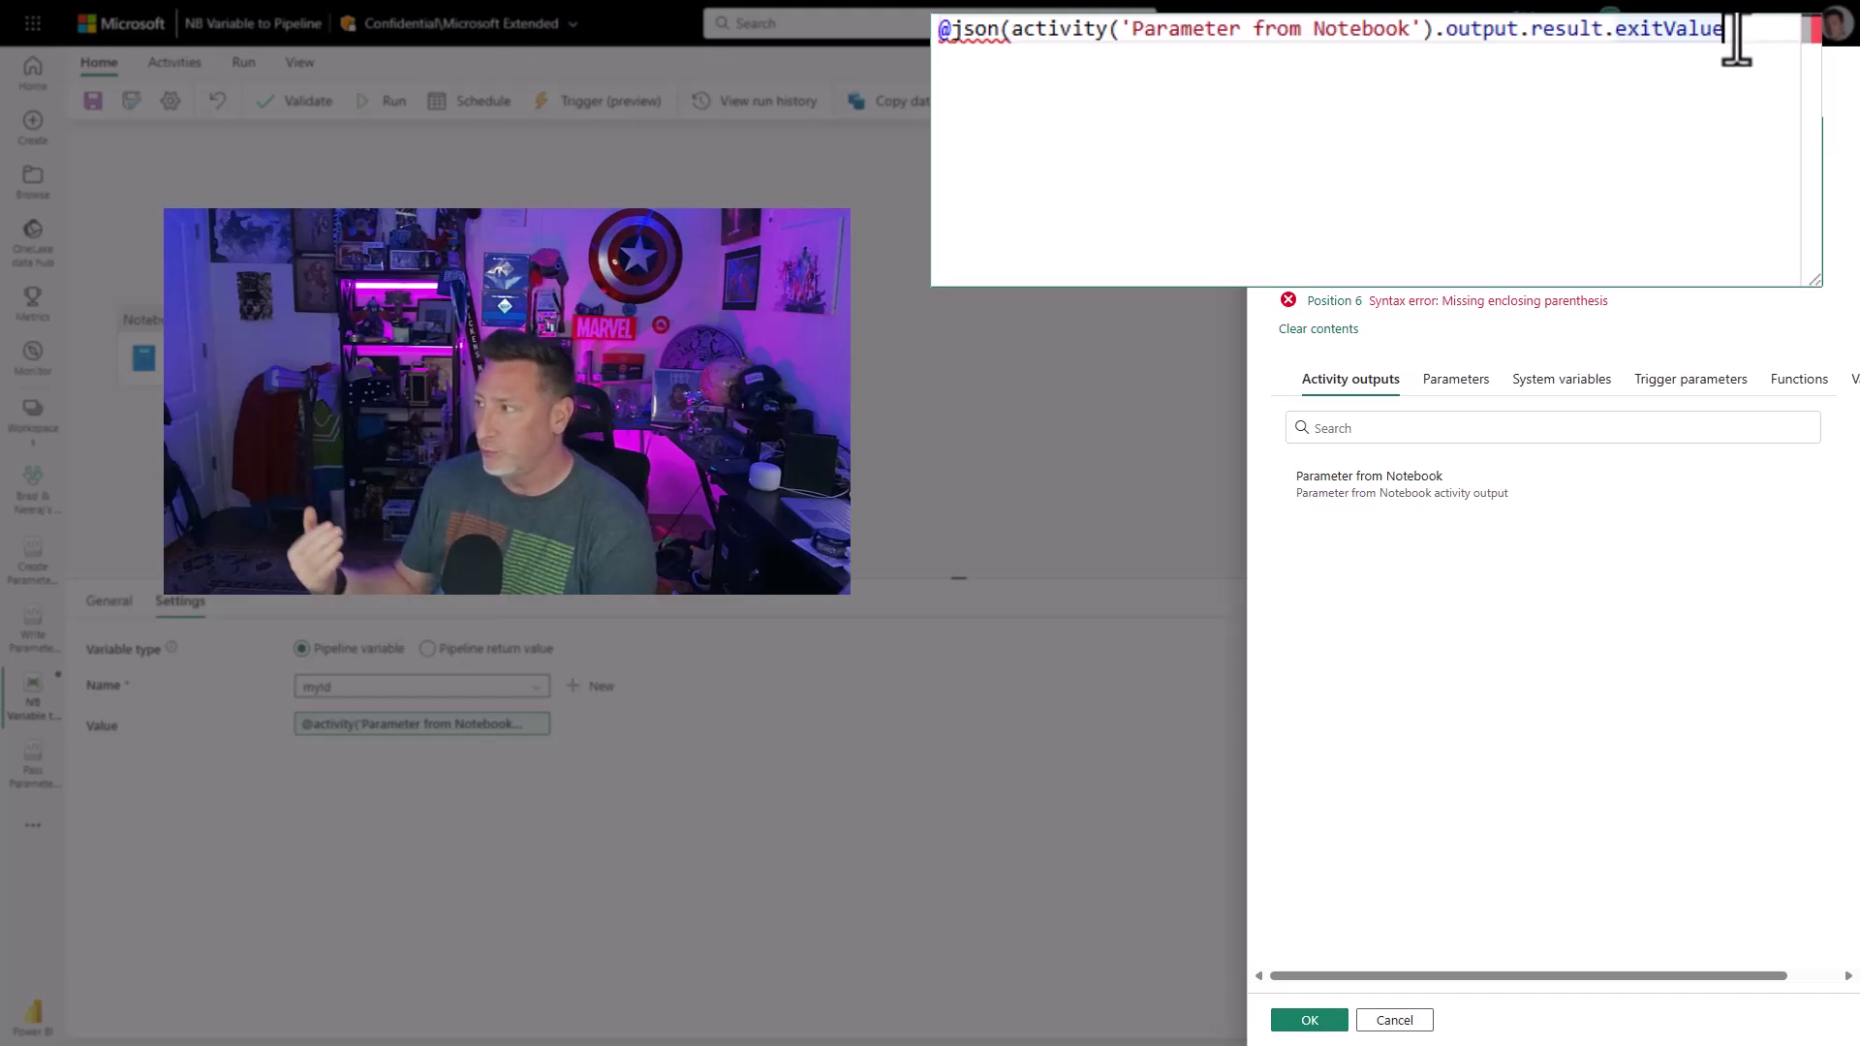
pyautogui.write(').')
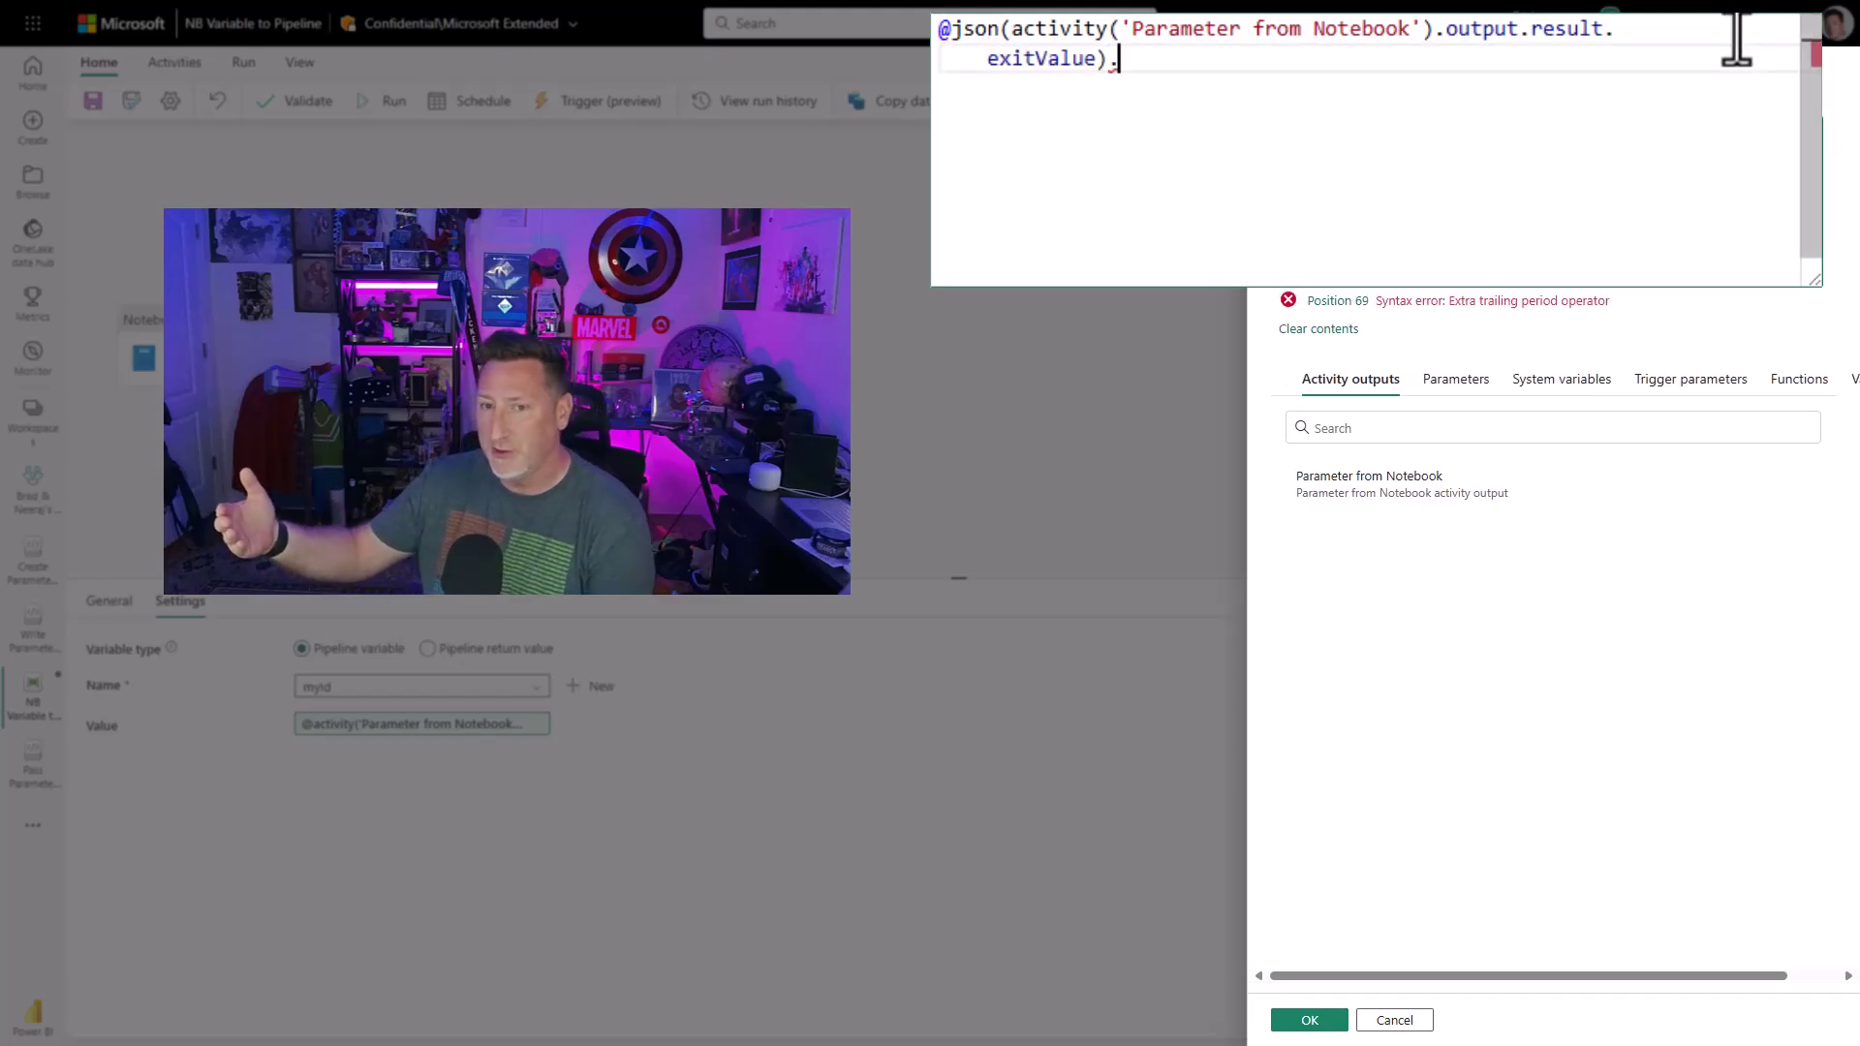
pyautogui.write('myid')
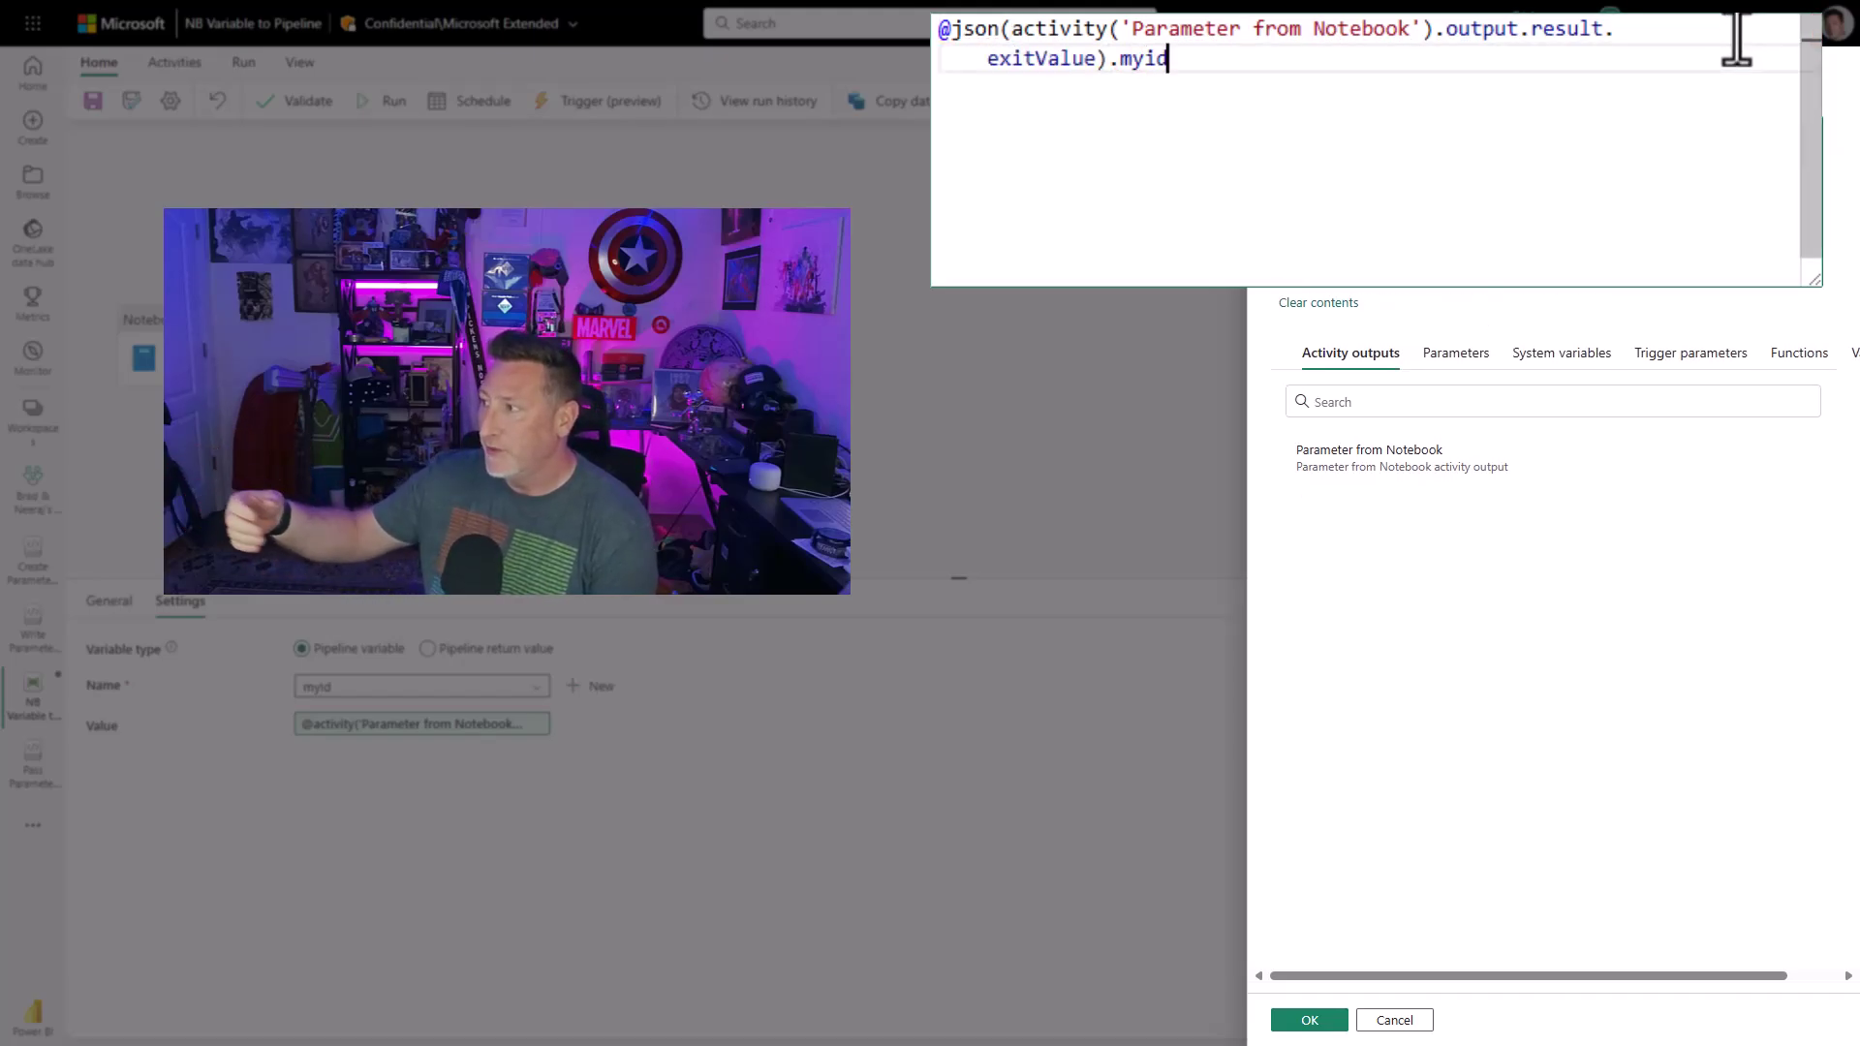
pyautogui.click(957, 39)
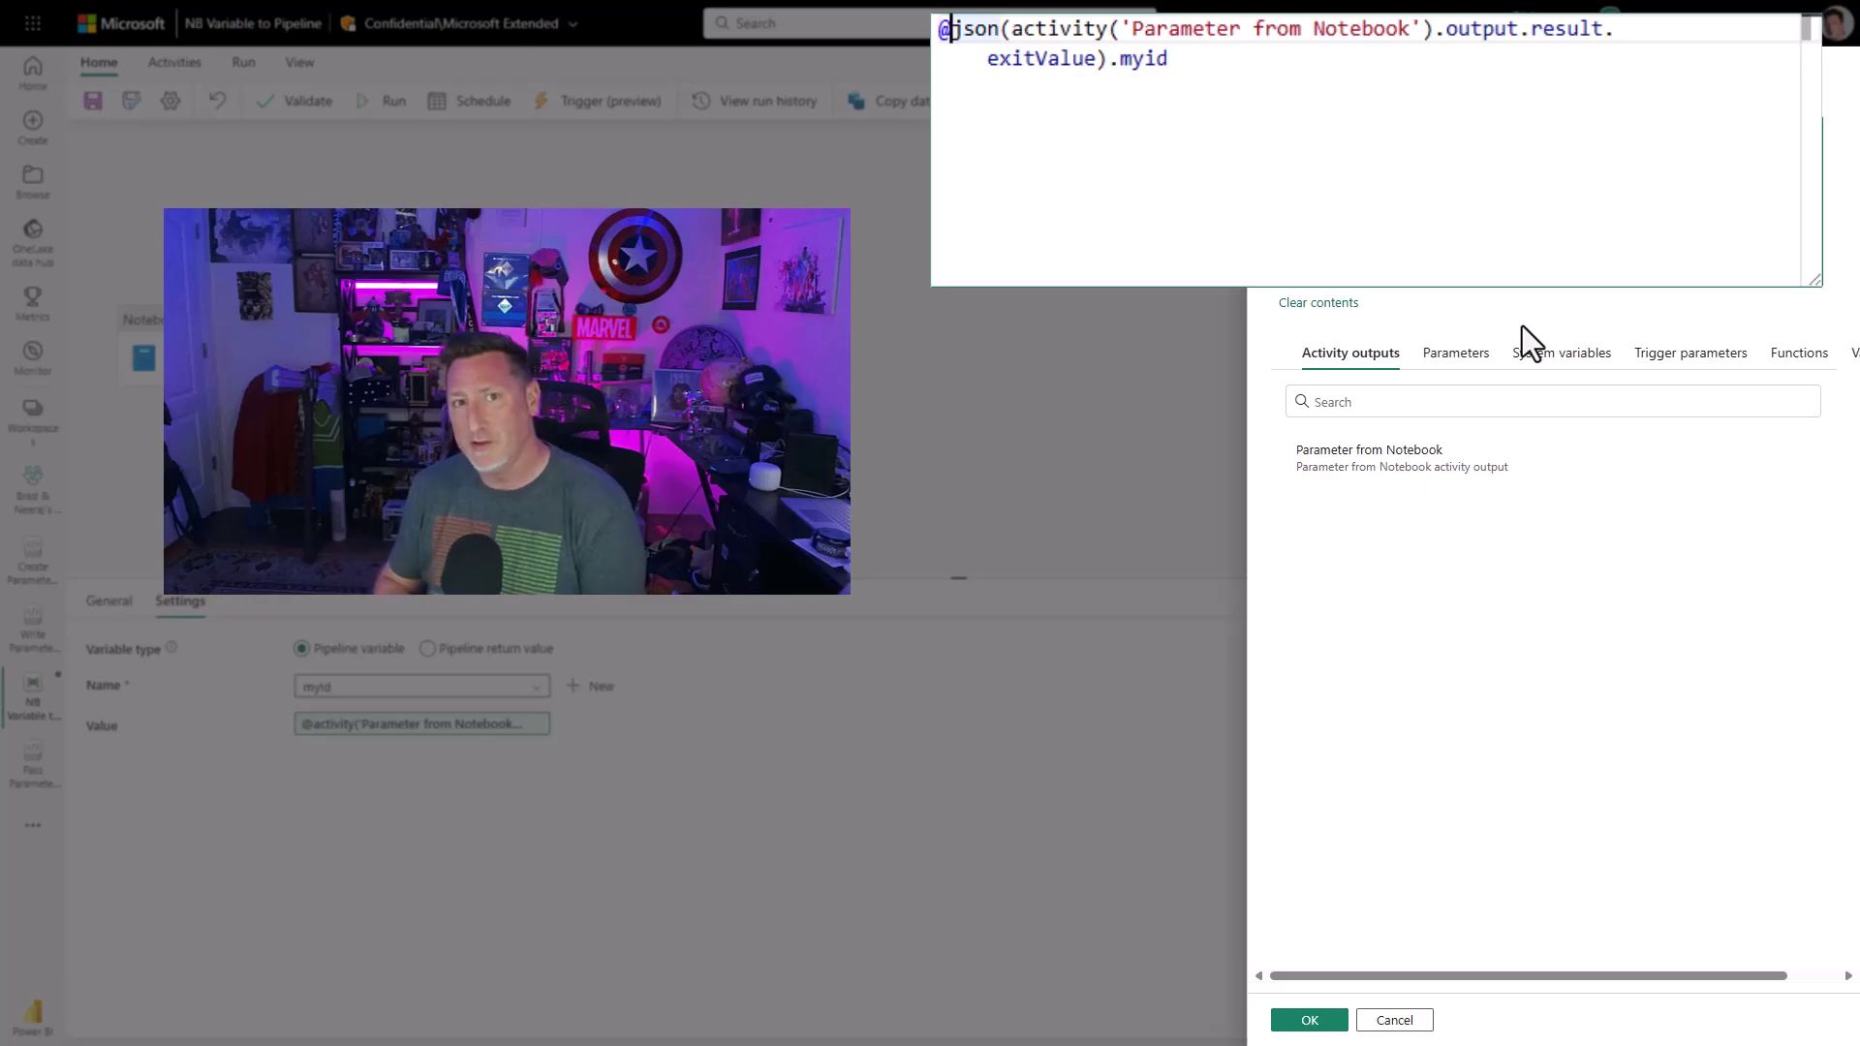
pyautogui.write('Int(')
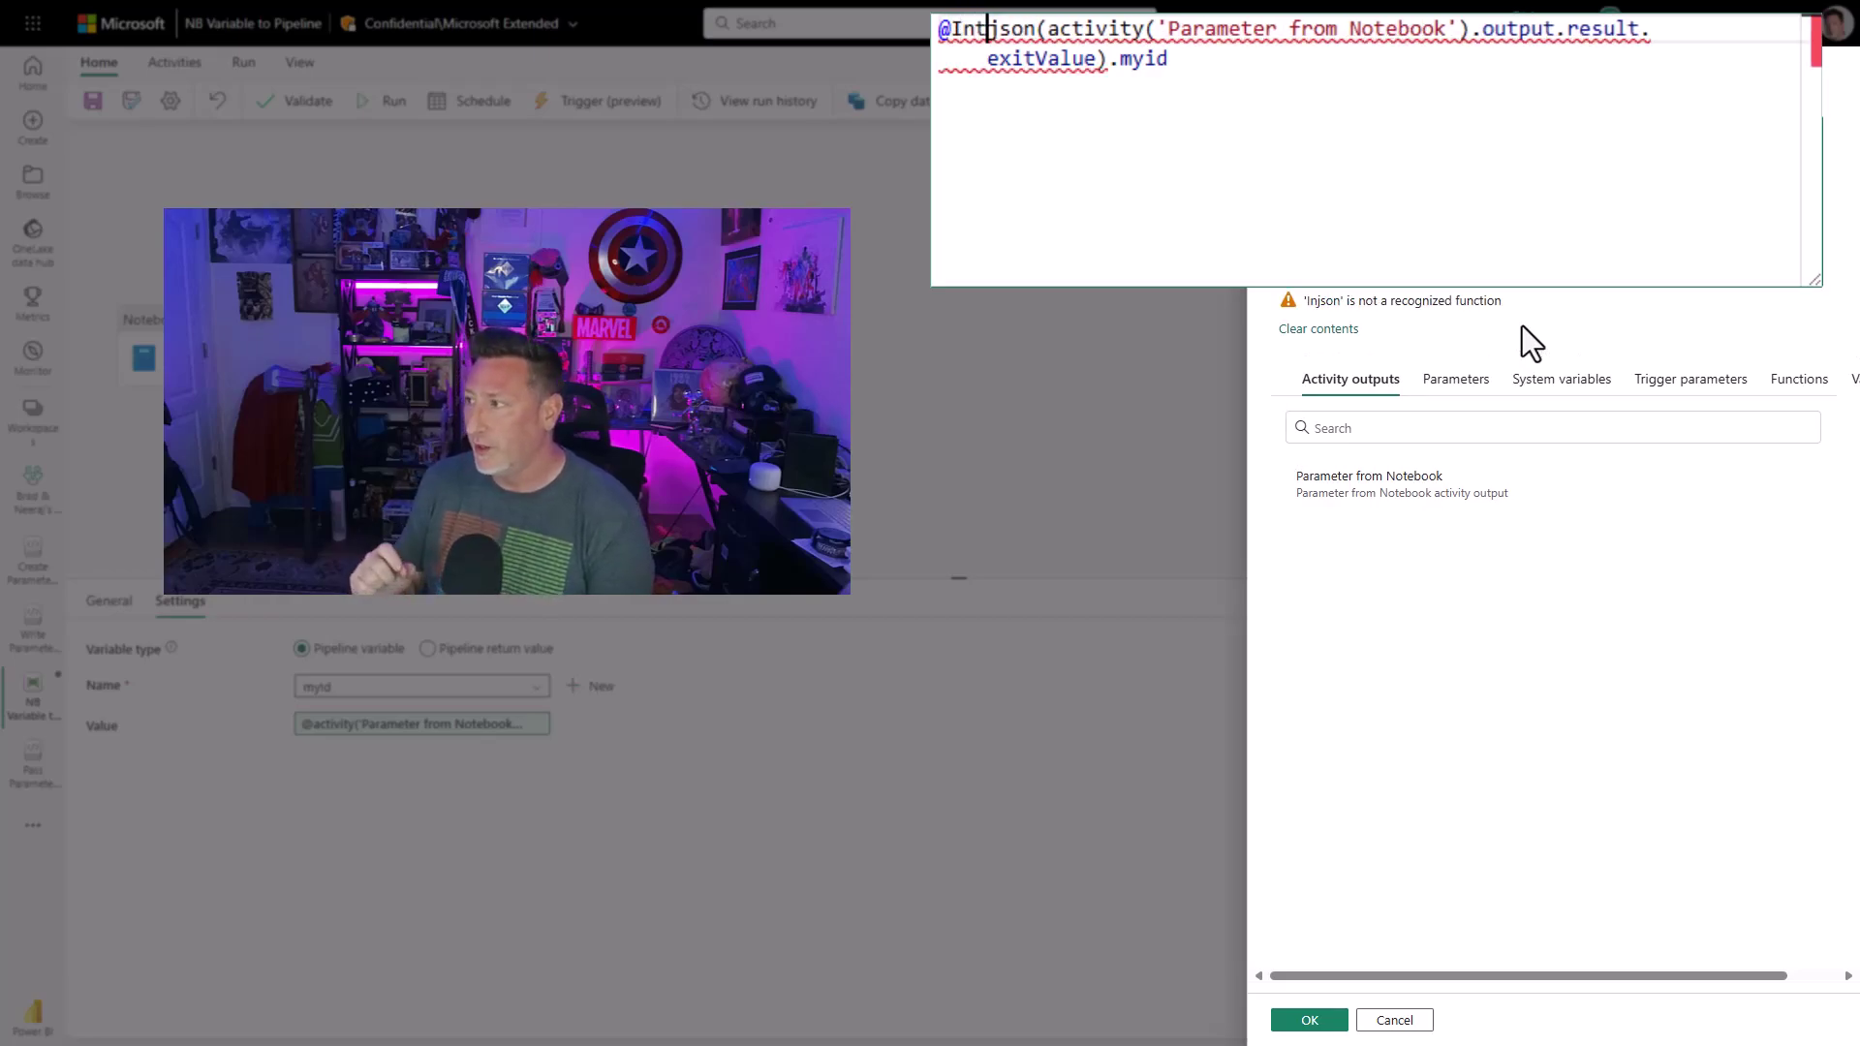
pyautogui.click(1230, 64)
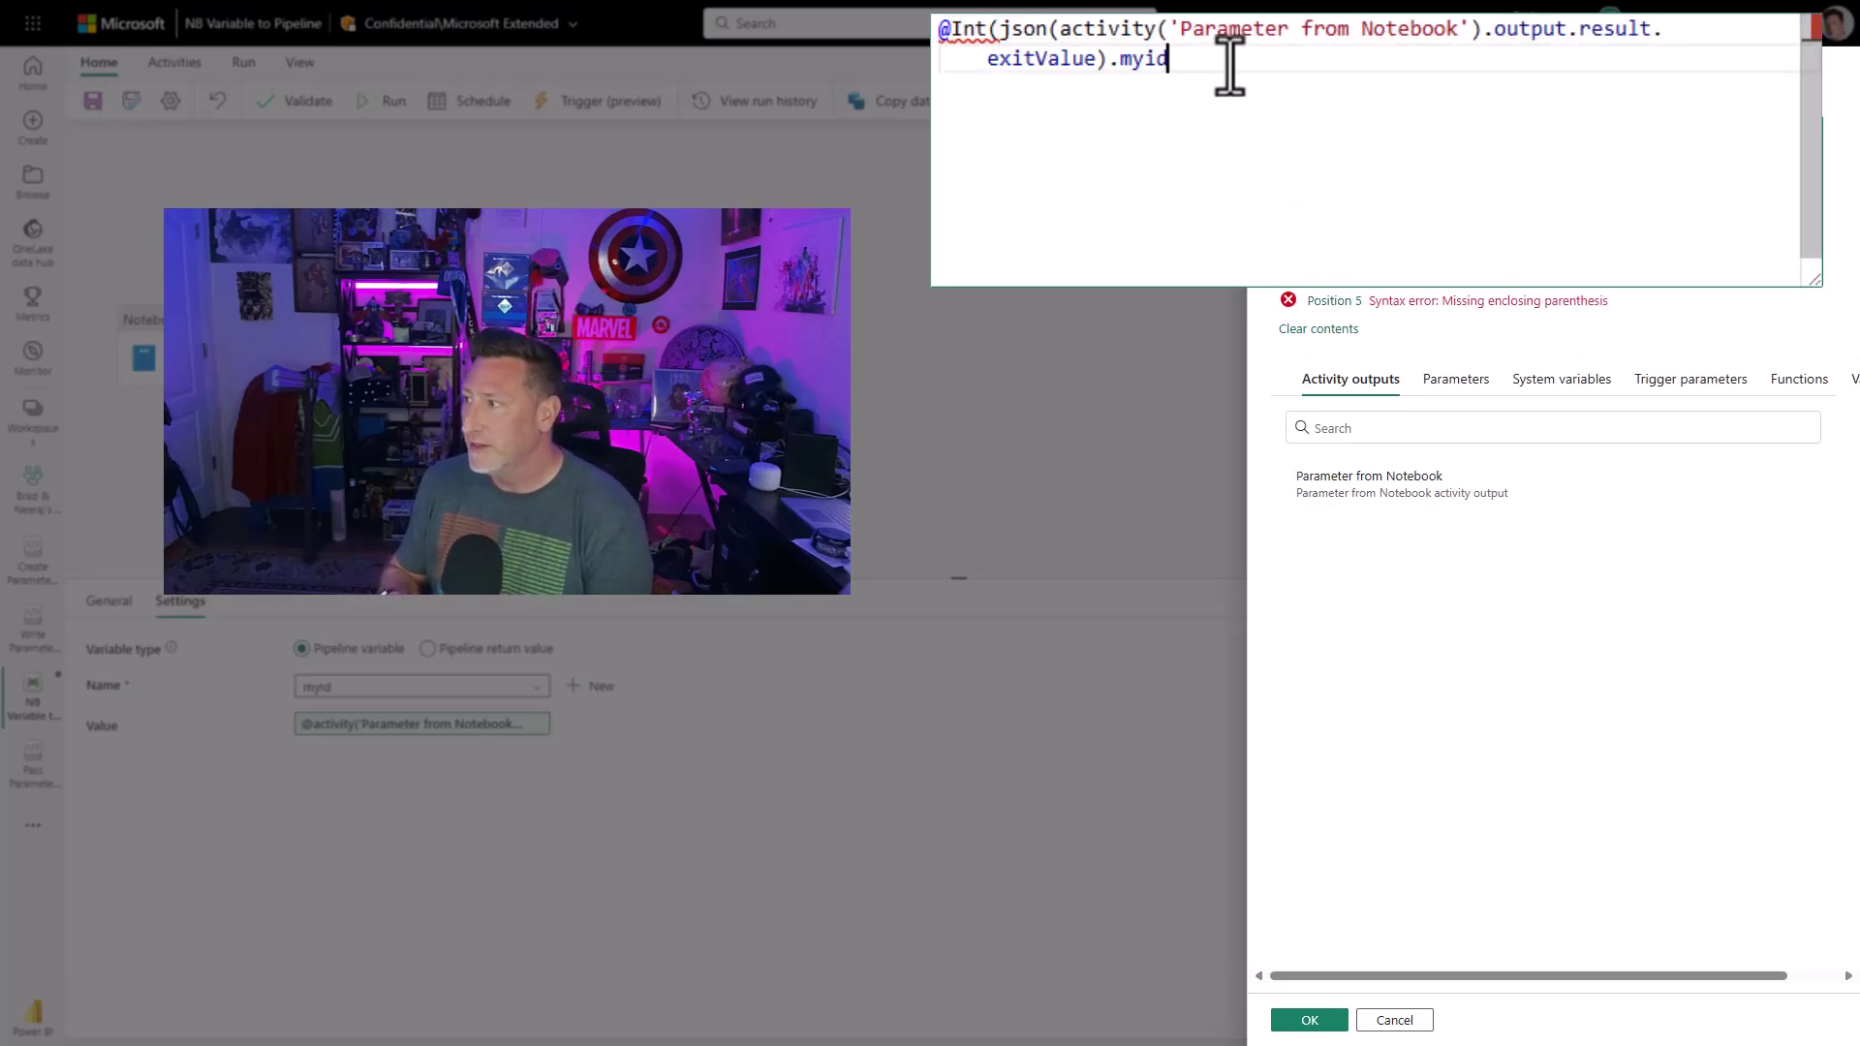
pyautogui.write(')')
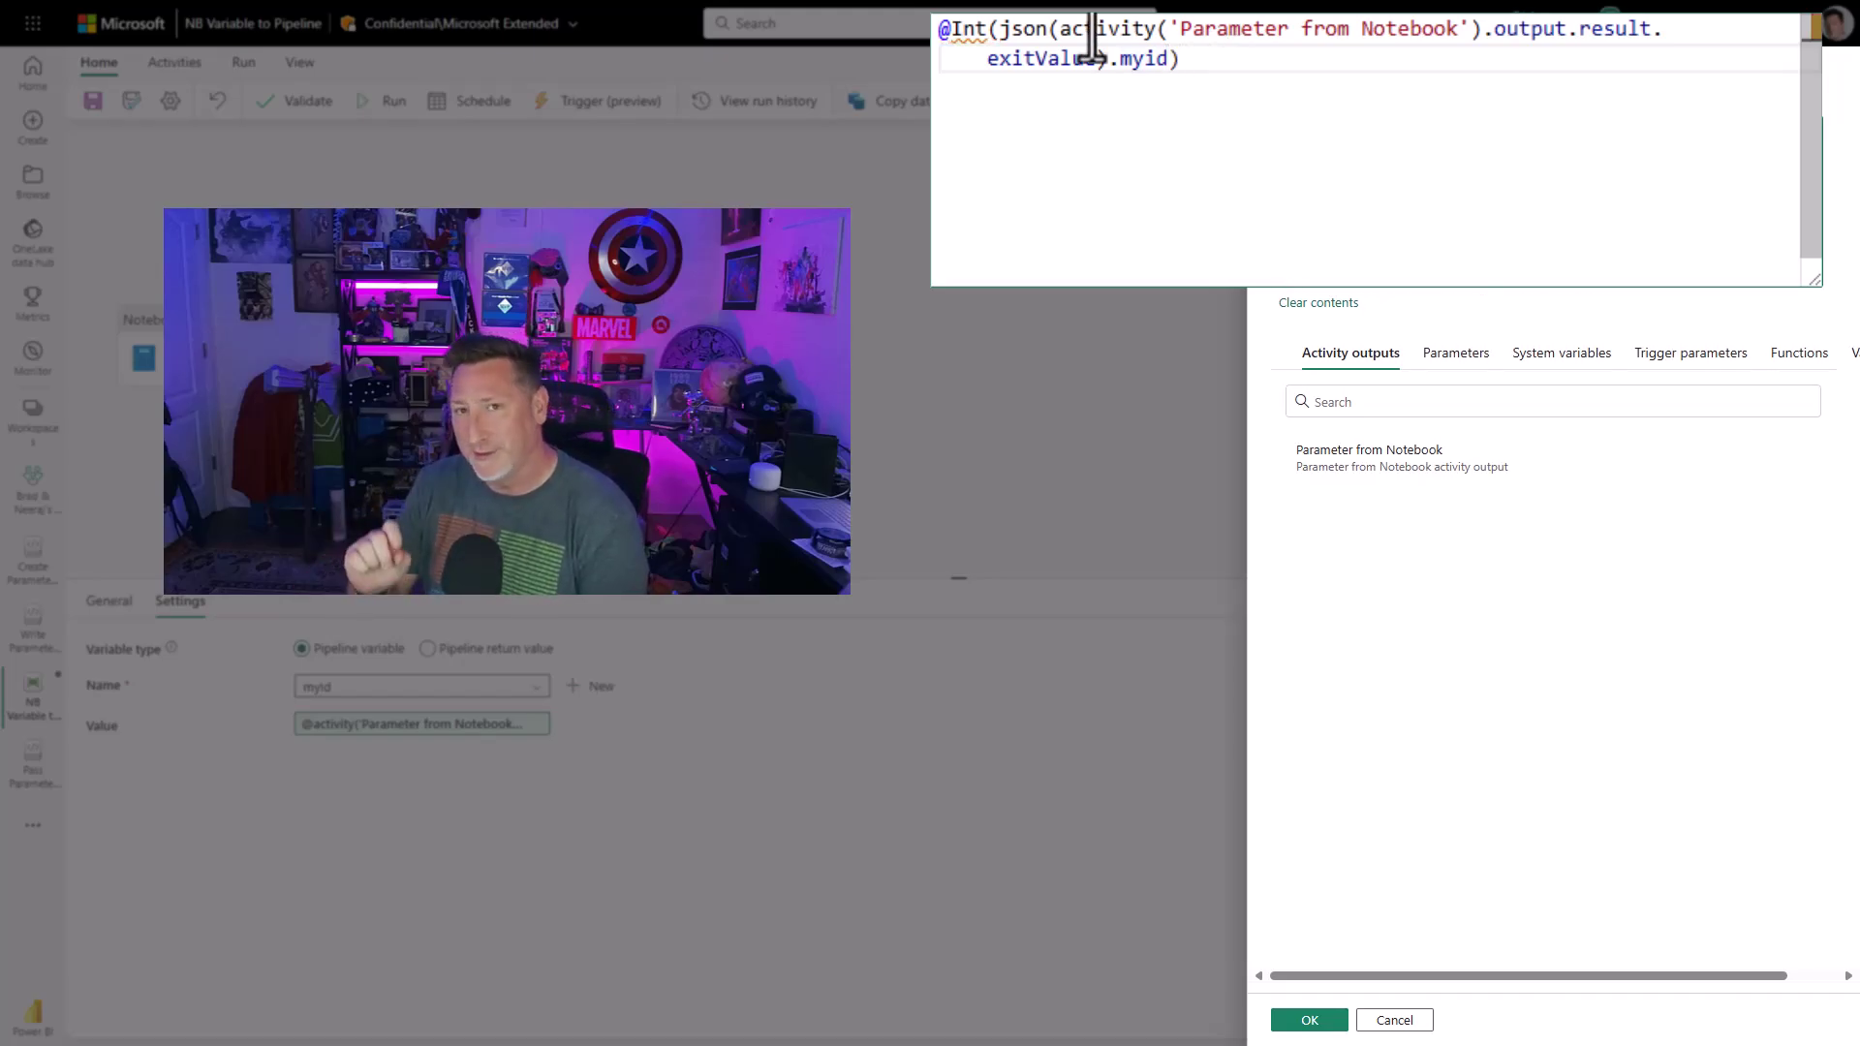
pyautogui.doubleClick(972, 30)
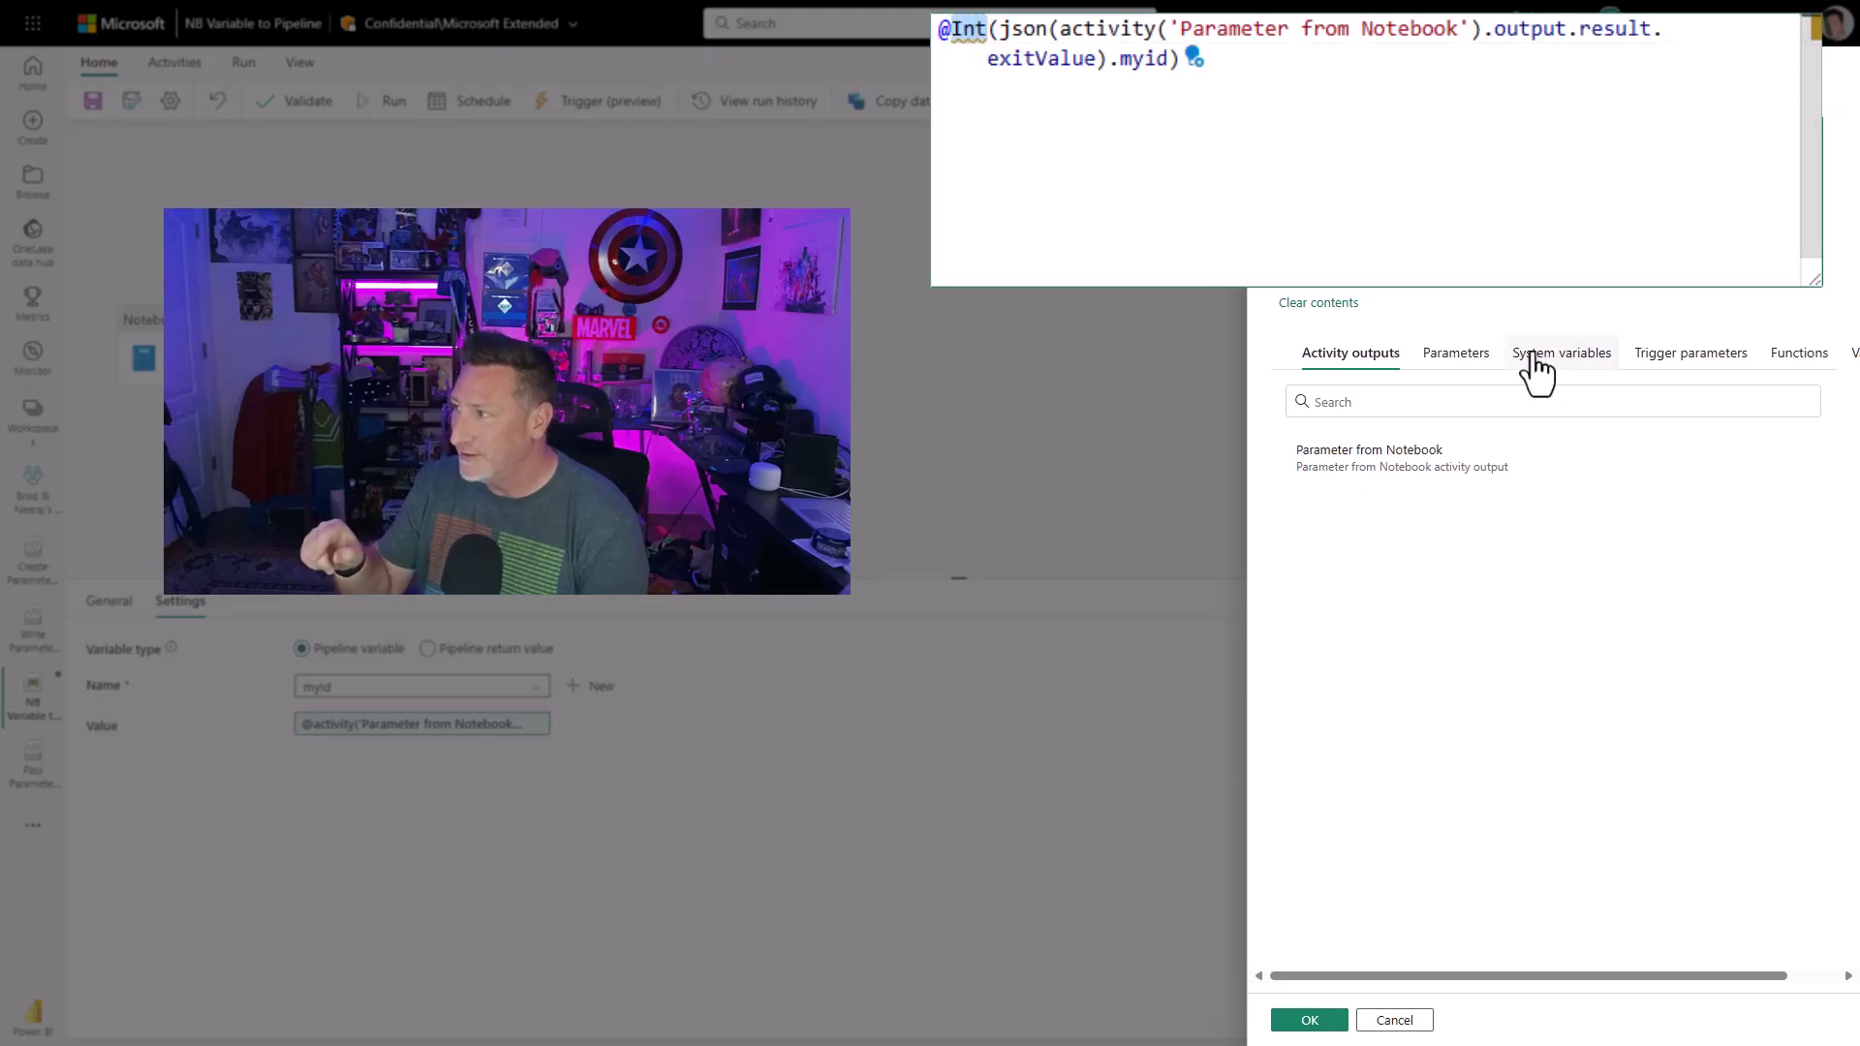
pyautogui.write('INT')
pyautogui.hotkey('ctrl', 'space')
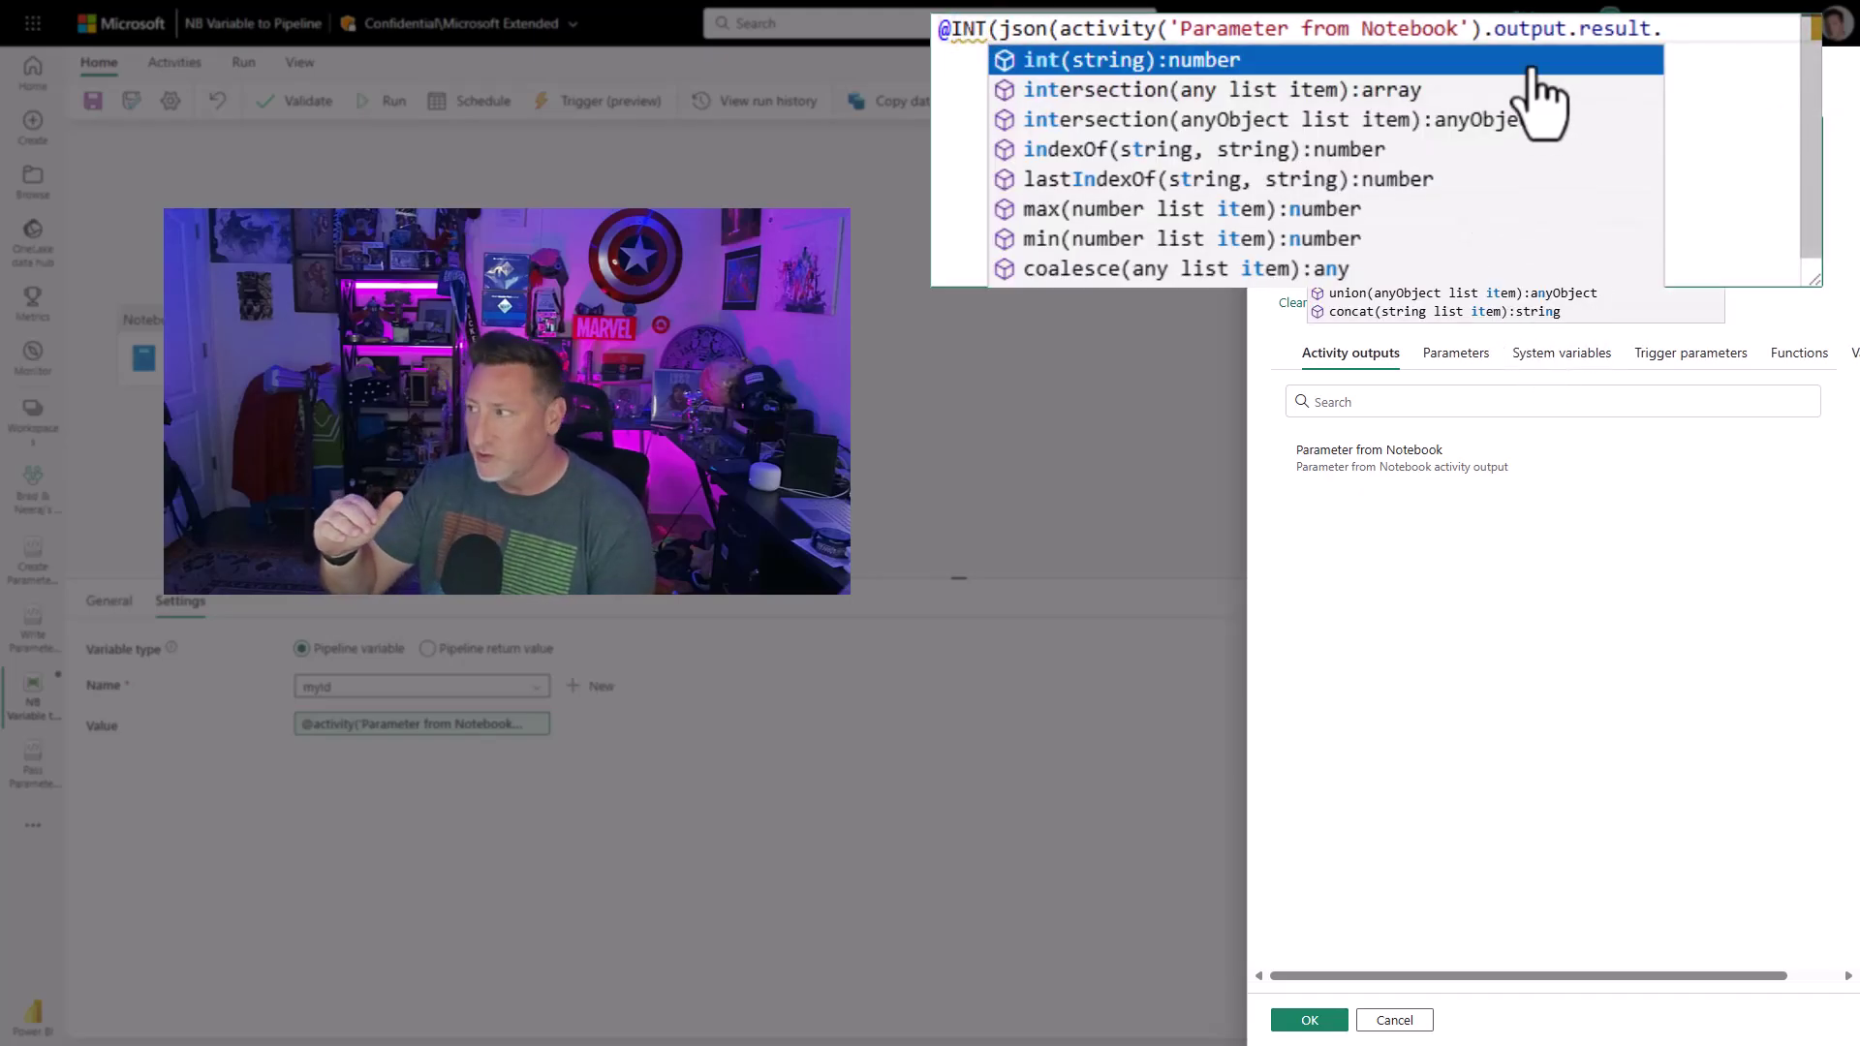
pyautogui.click(1531, 60)
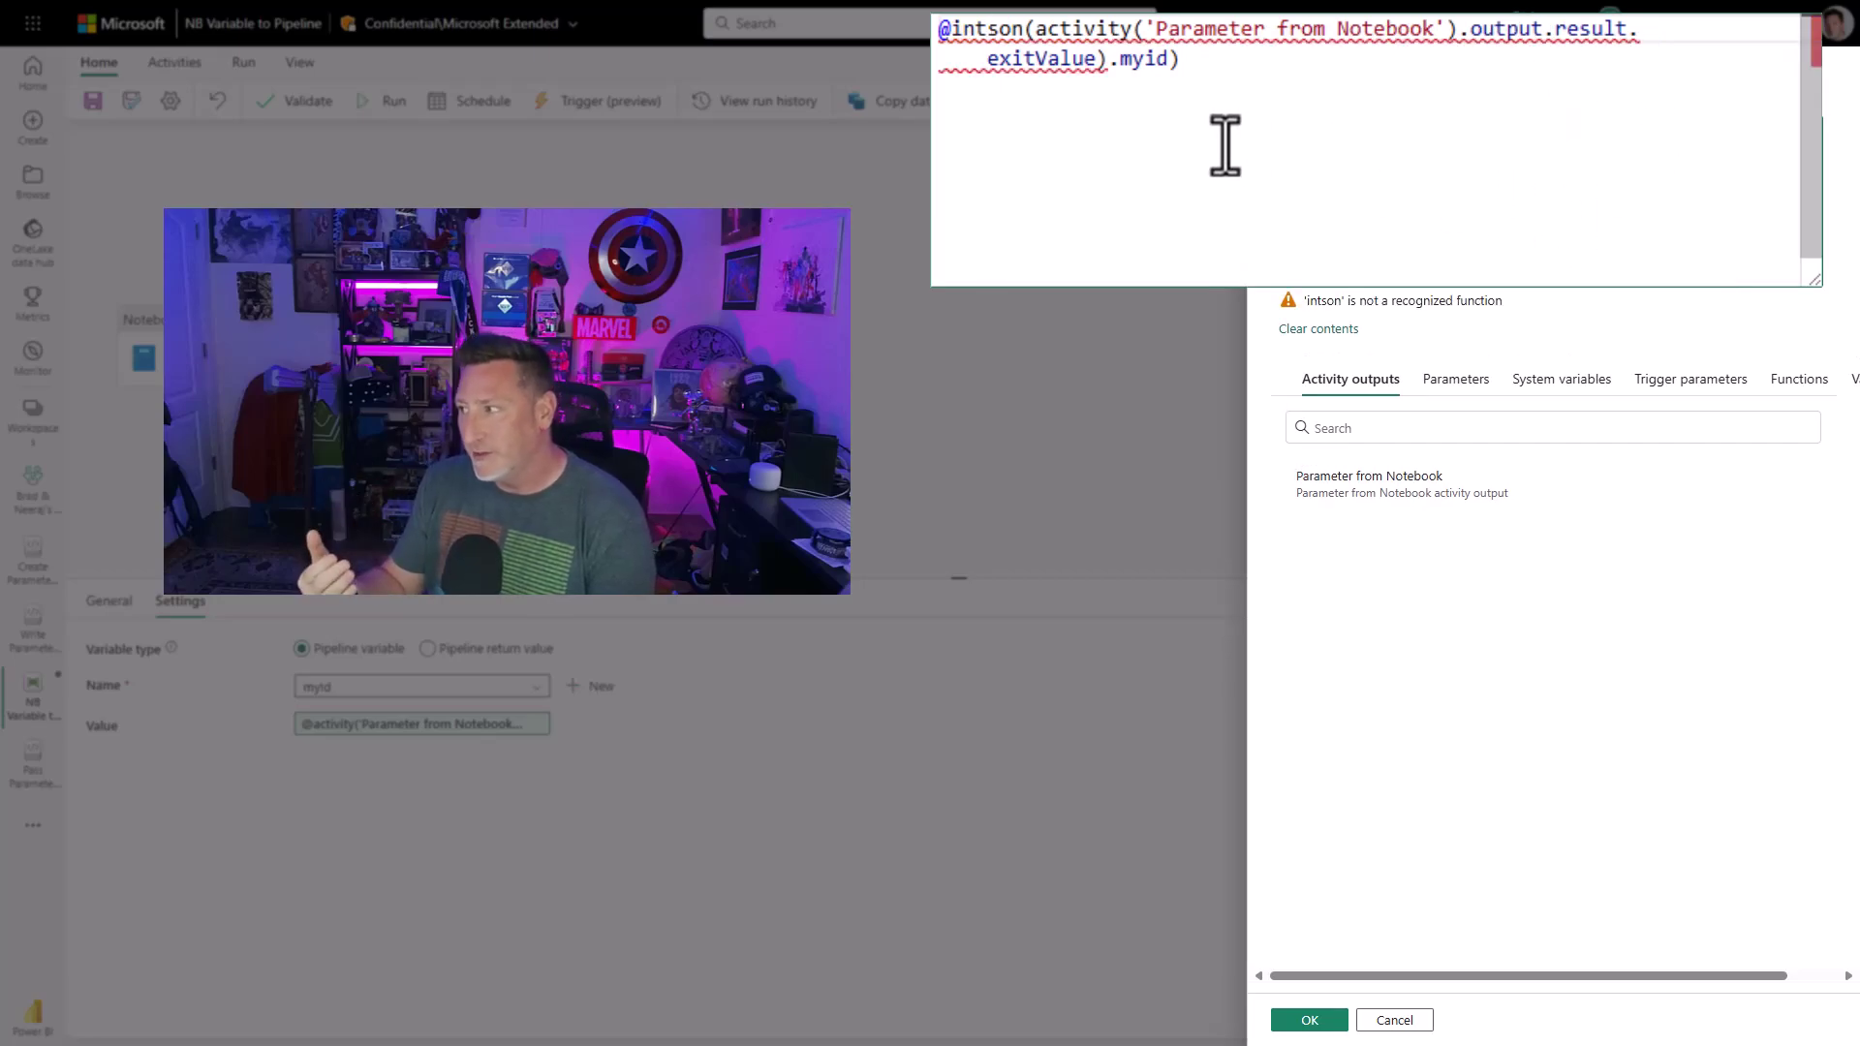
pyautogui.write('(j')
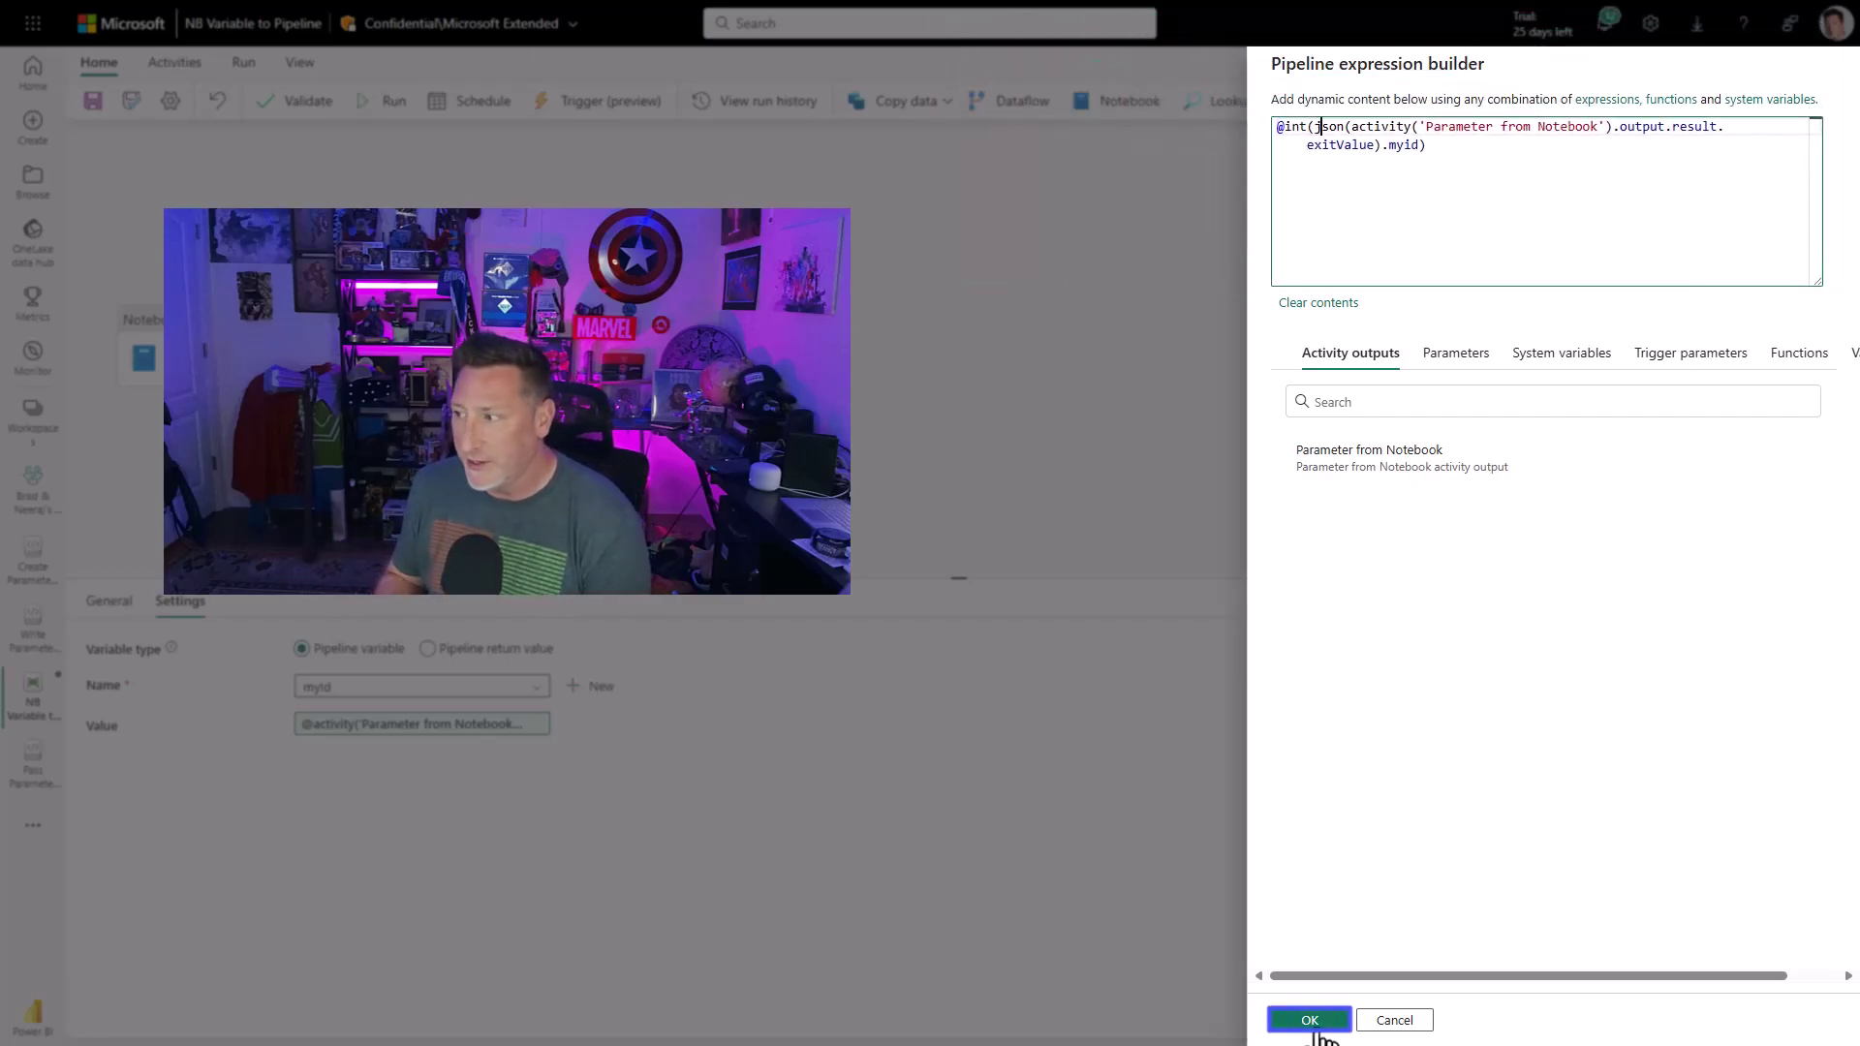
pyautogui.click(1310, 1019)
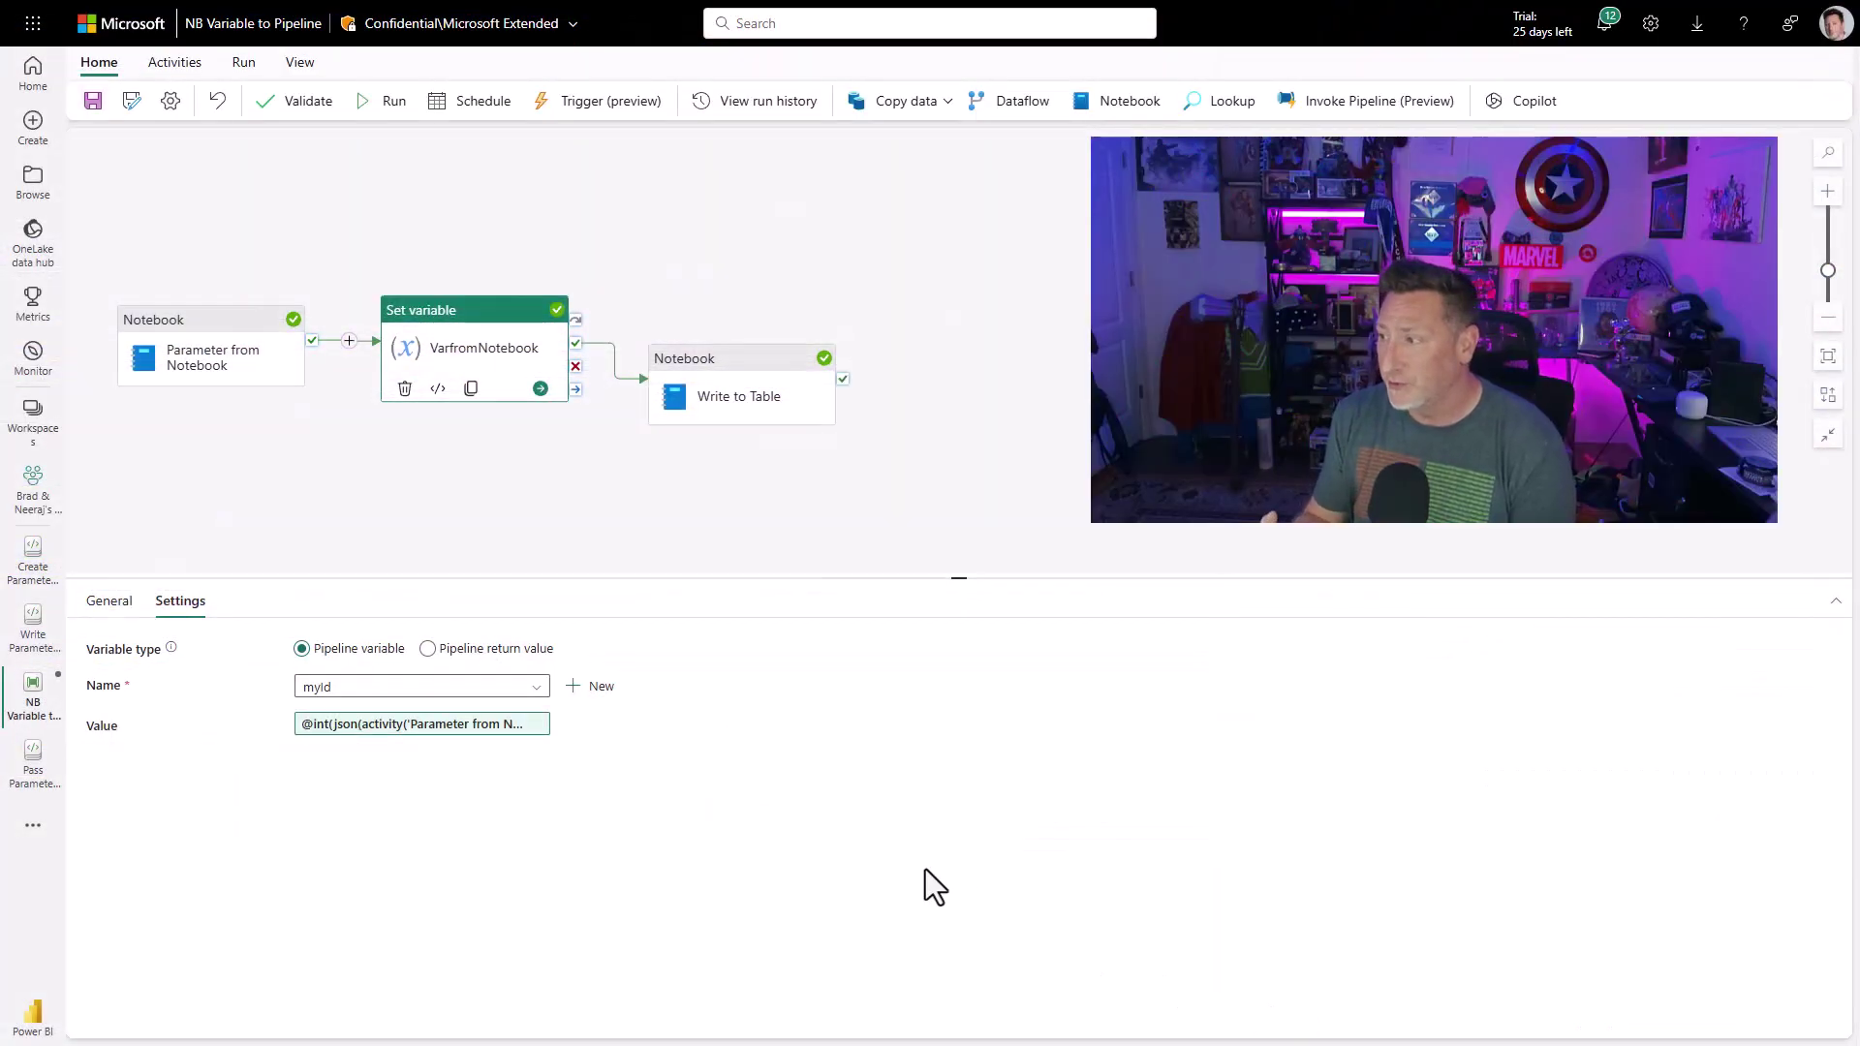
# In the General settings, replace the activity name VarfromNotebook with VarmyId.
pyautogui.click(109, 602)
pyautogui.click(405, 648)
pyautogui.doubleClick(406, 648)
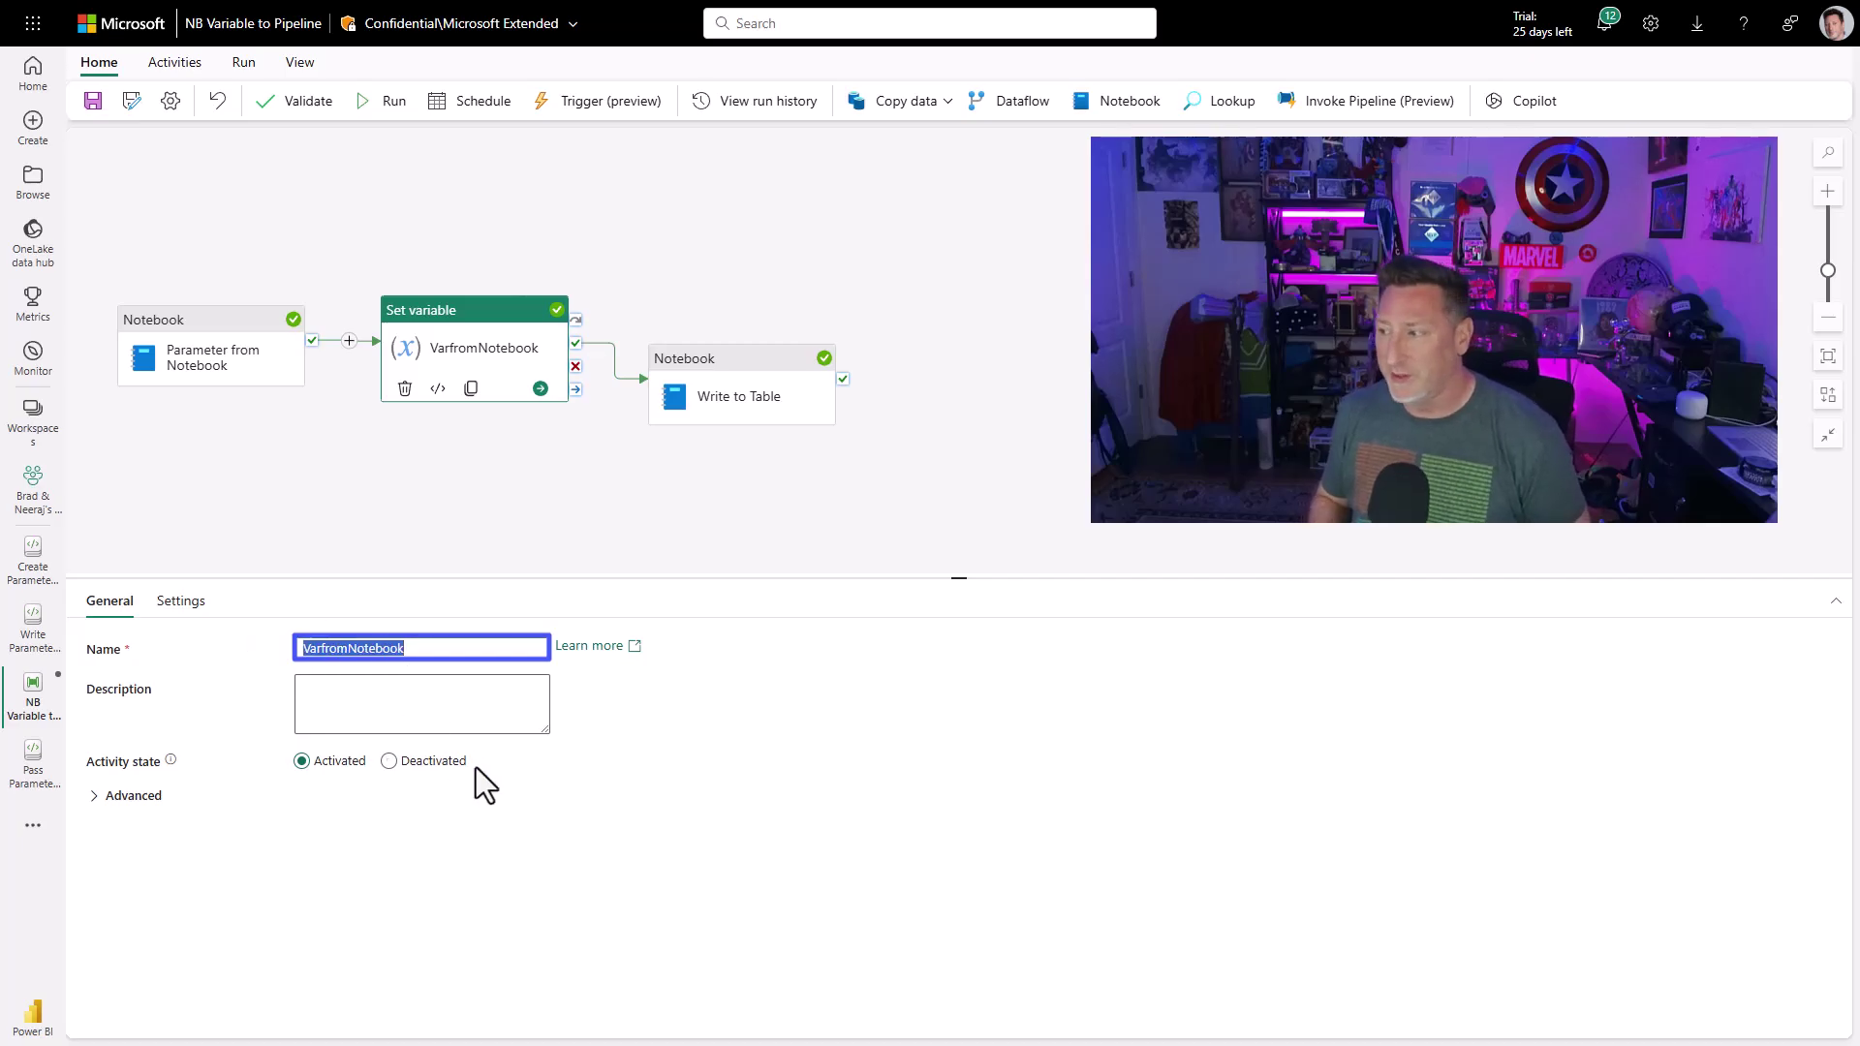
pyautogui.write('Varmy')
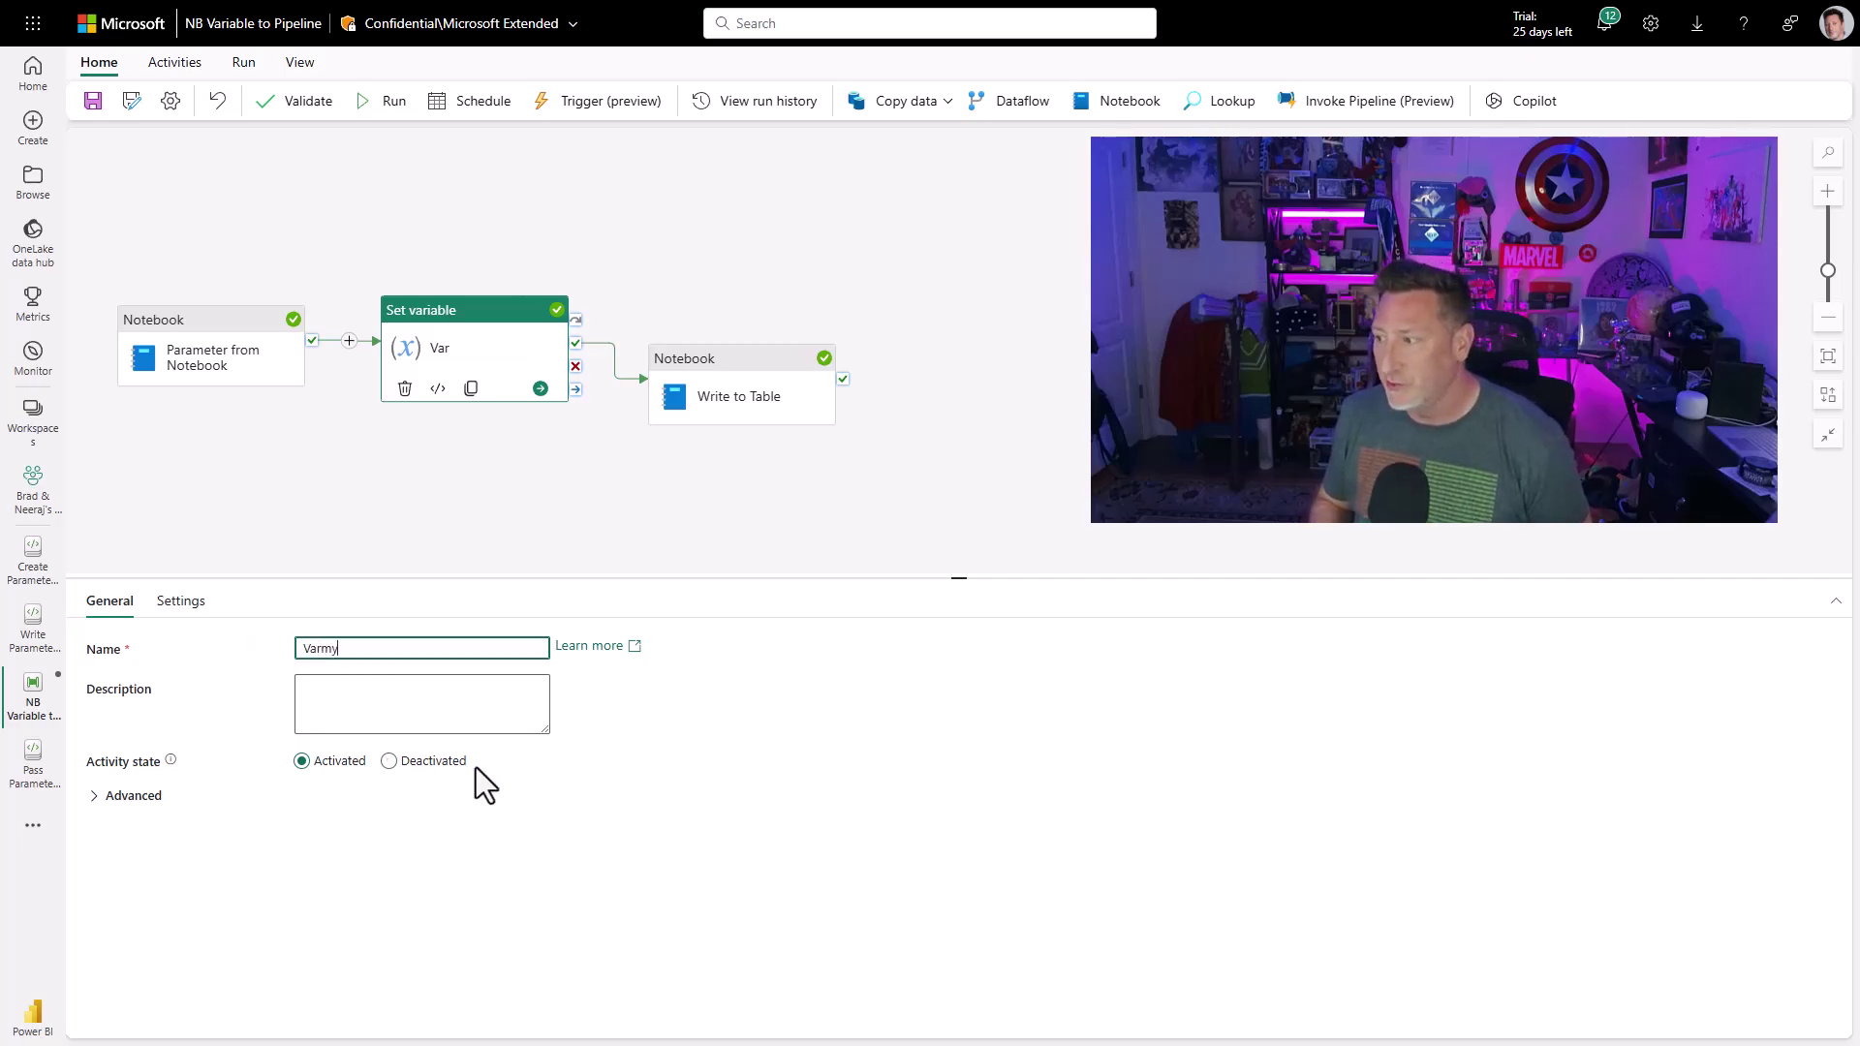
pyautogui.write('Id')
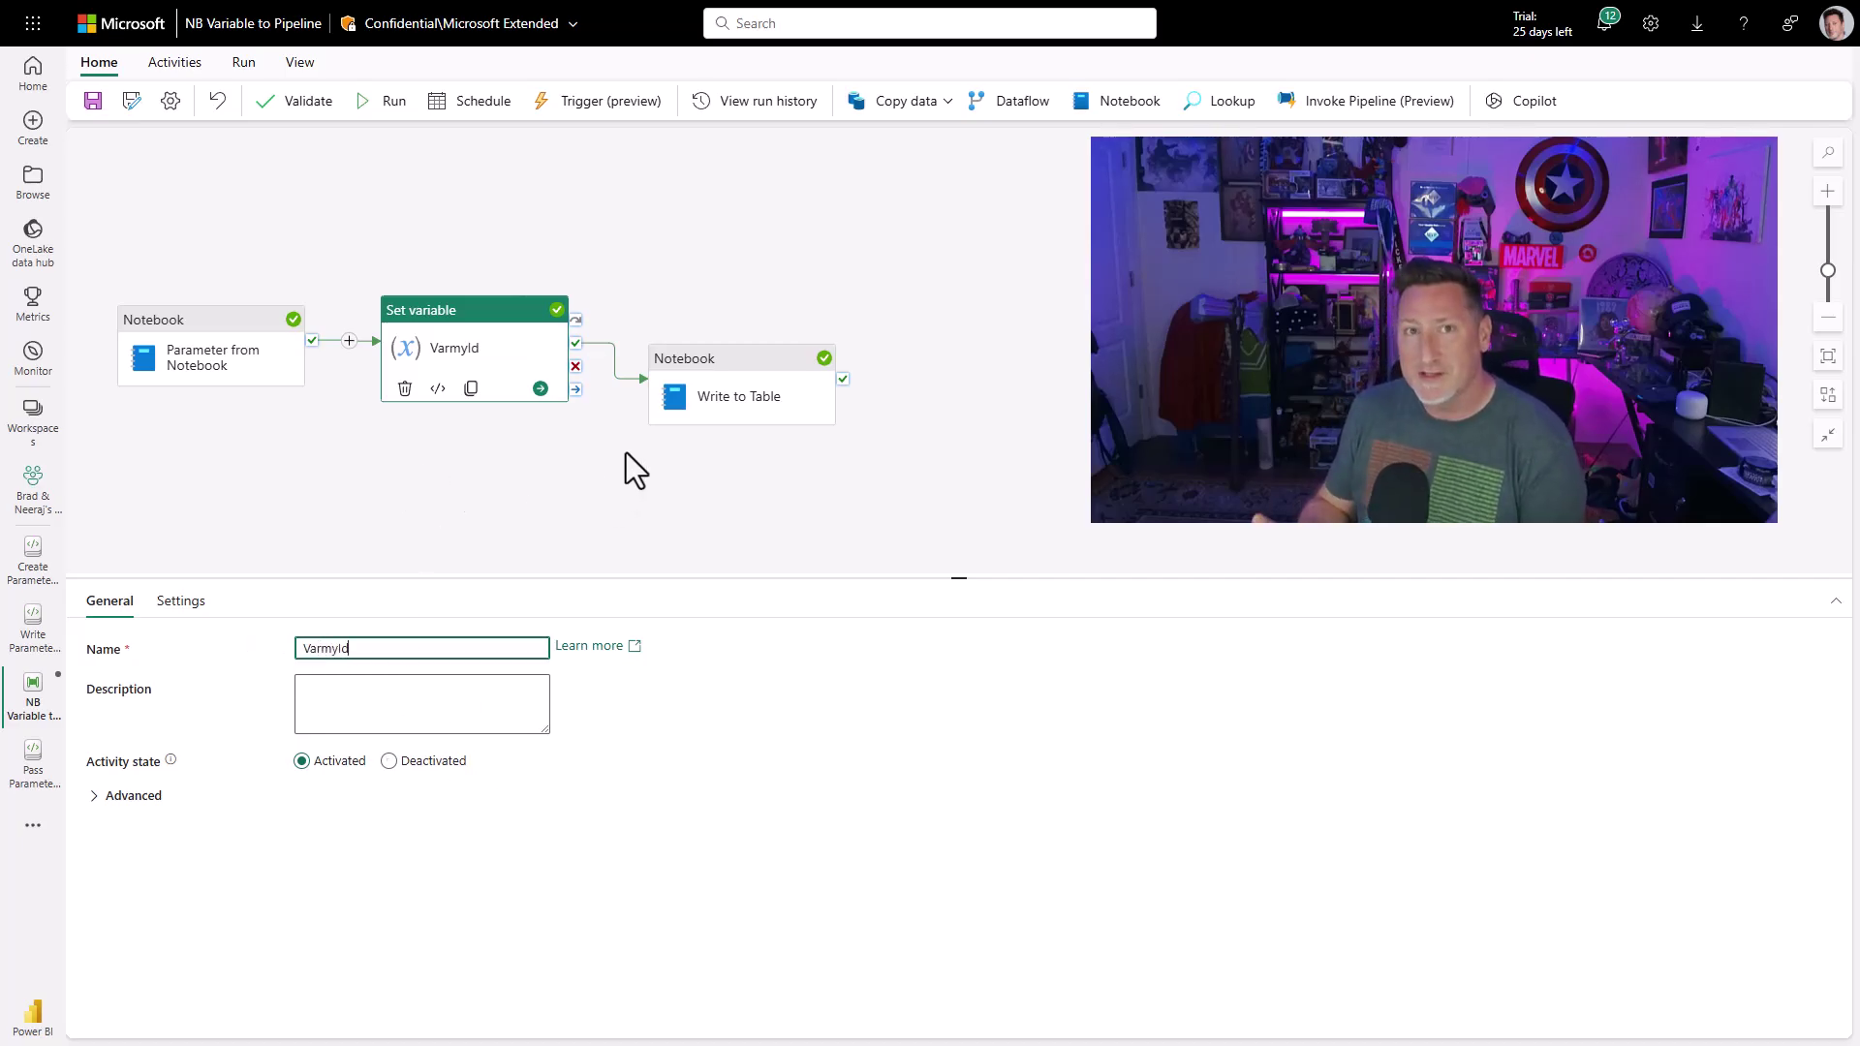
# Delete the VarmyId–Write to Table link and move Write to Table out of the way.
pyautogui.click(617, 373)
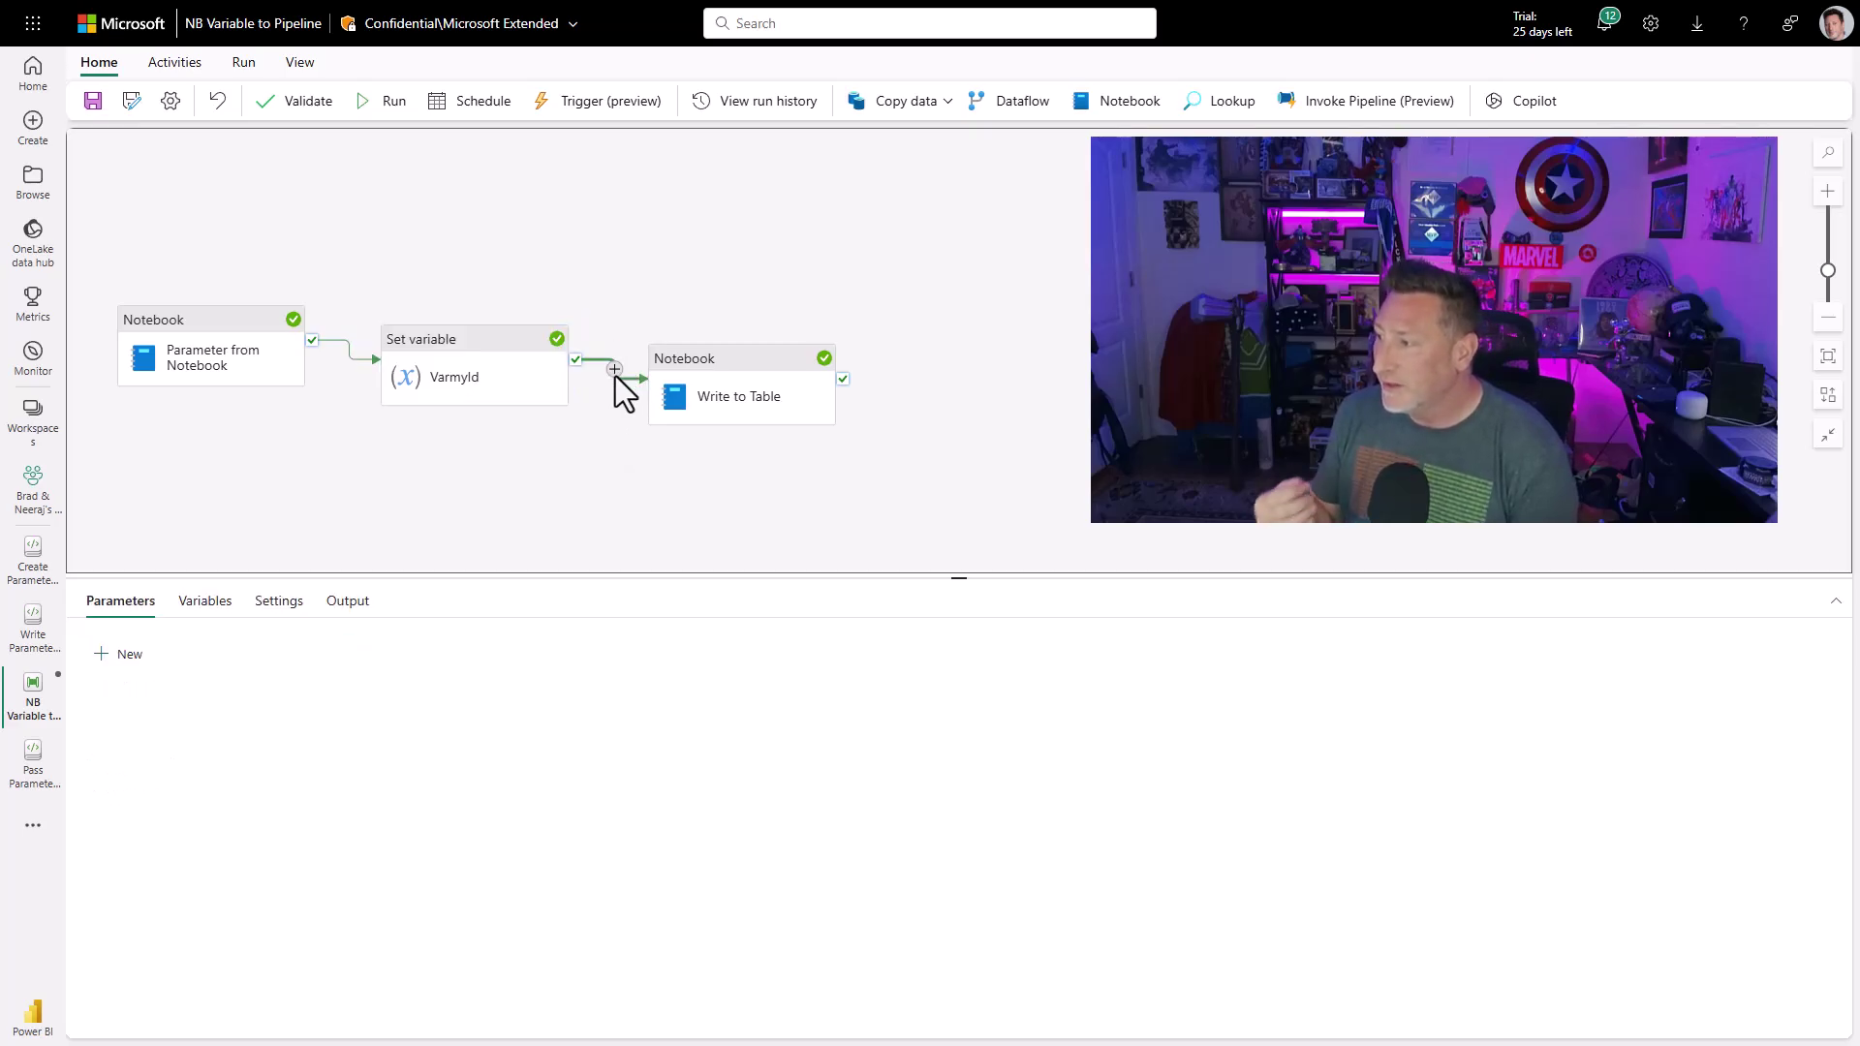
pyautogui.click(510, 383)
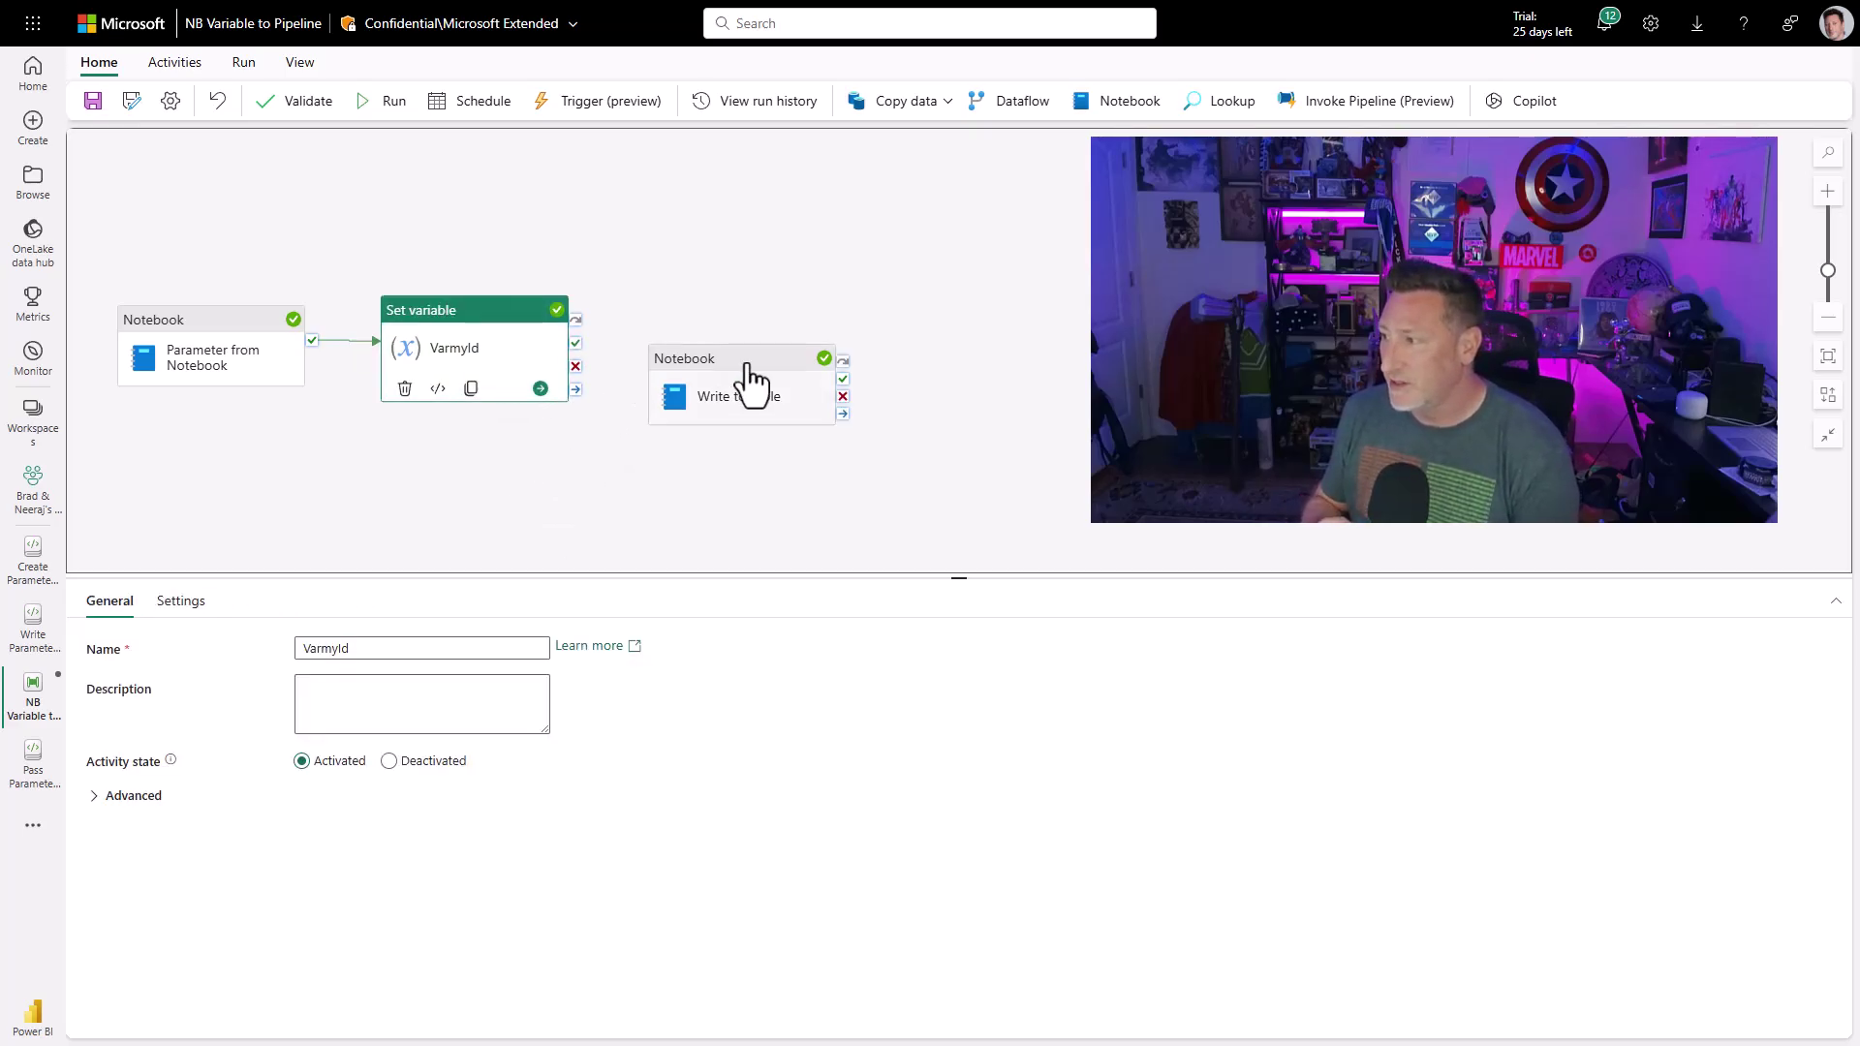
pyautogui.moveTo(742, 368); pyautogui.dragTo(764, 315)
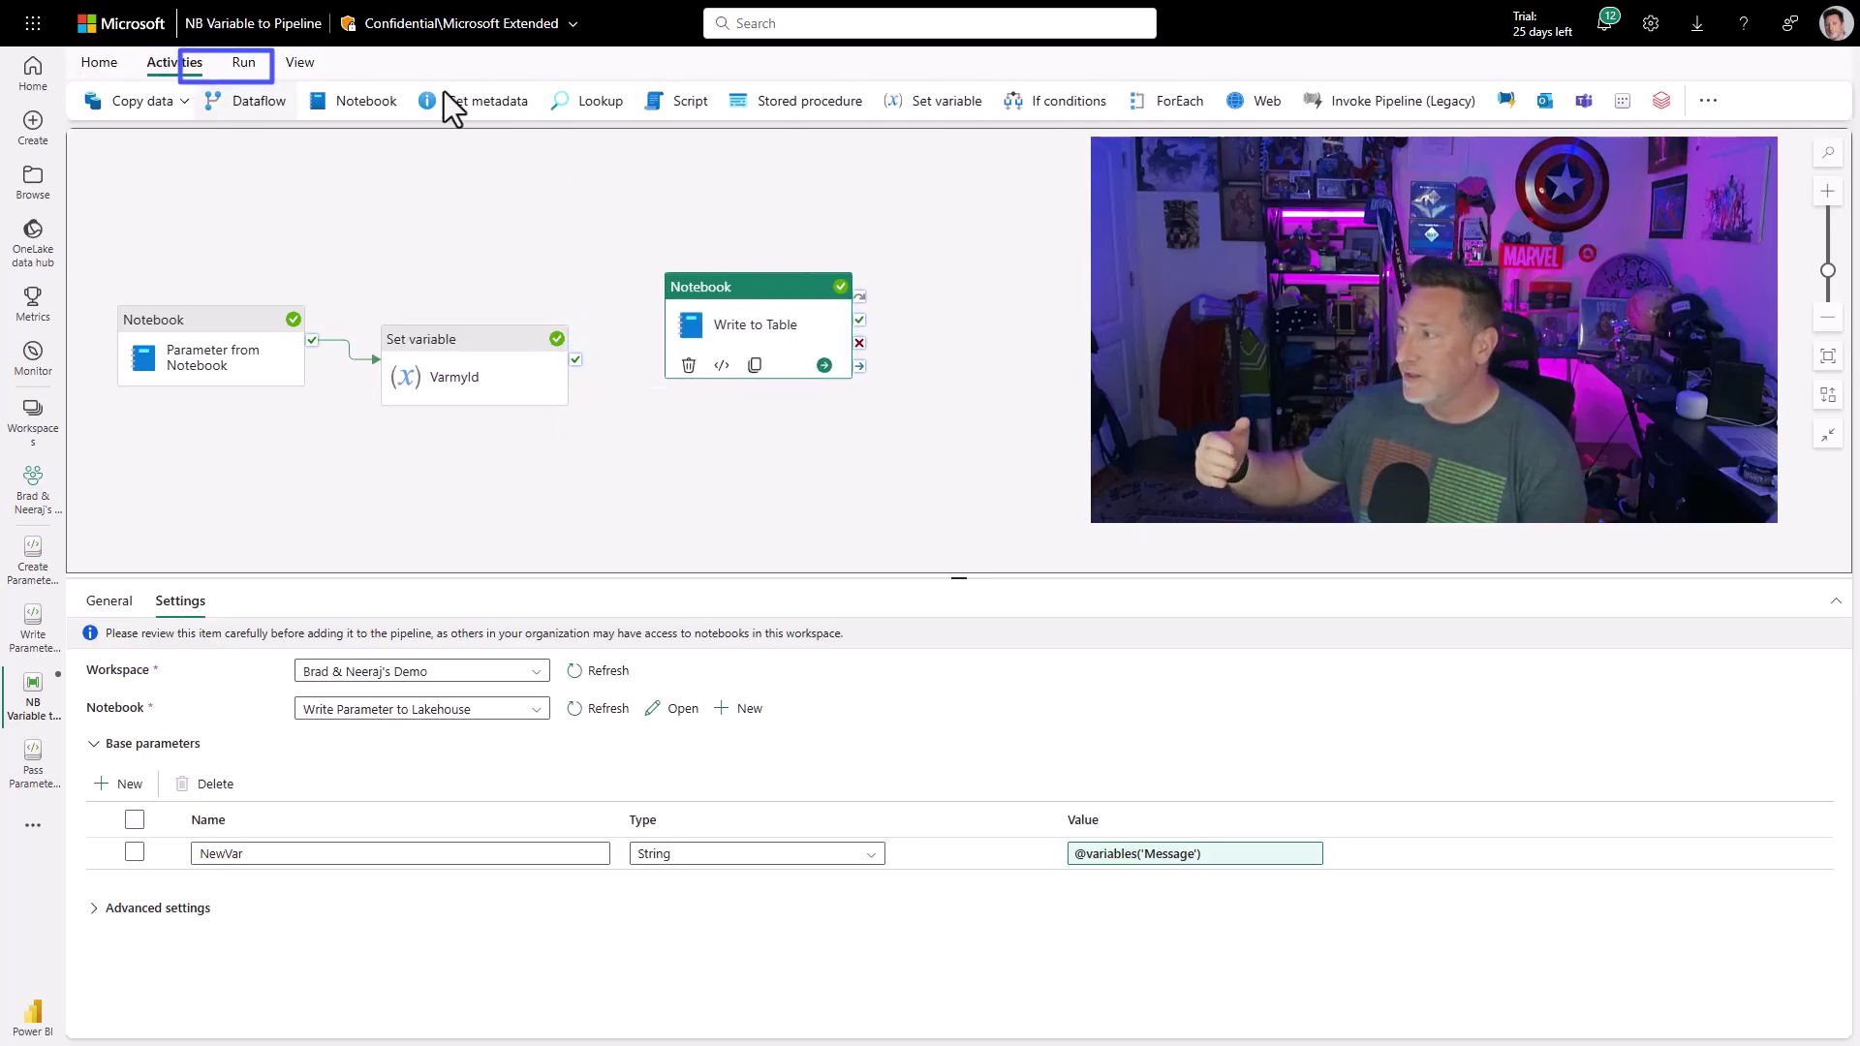
# Add Set variable1 and chain VarmyId → Set variable1 → Write to Table on success.
pyautogui.click(959, 108)
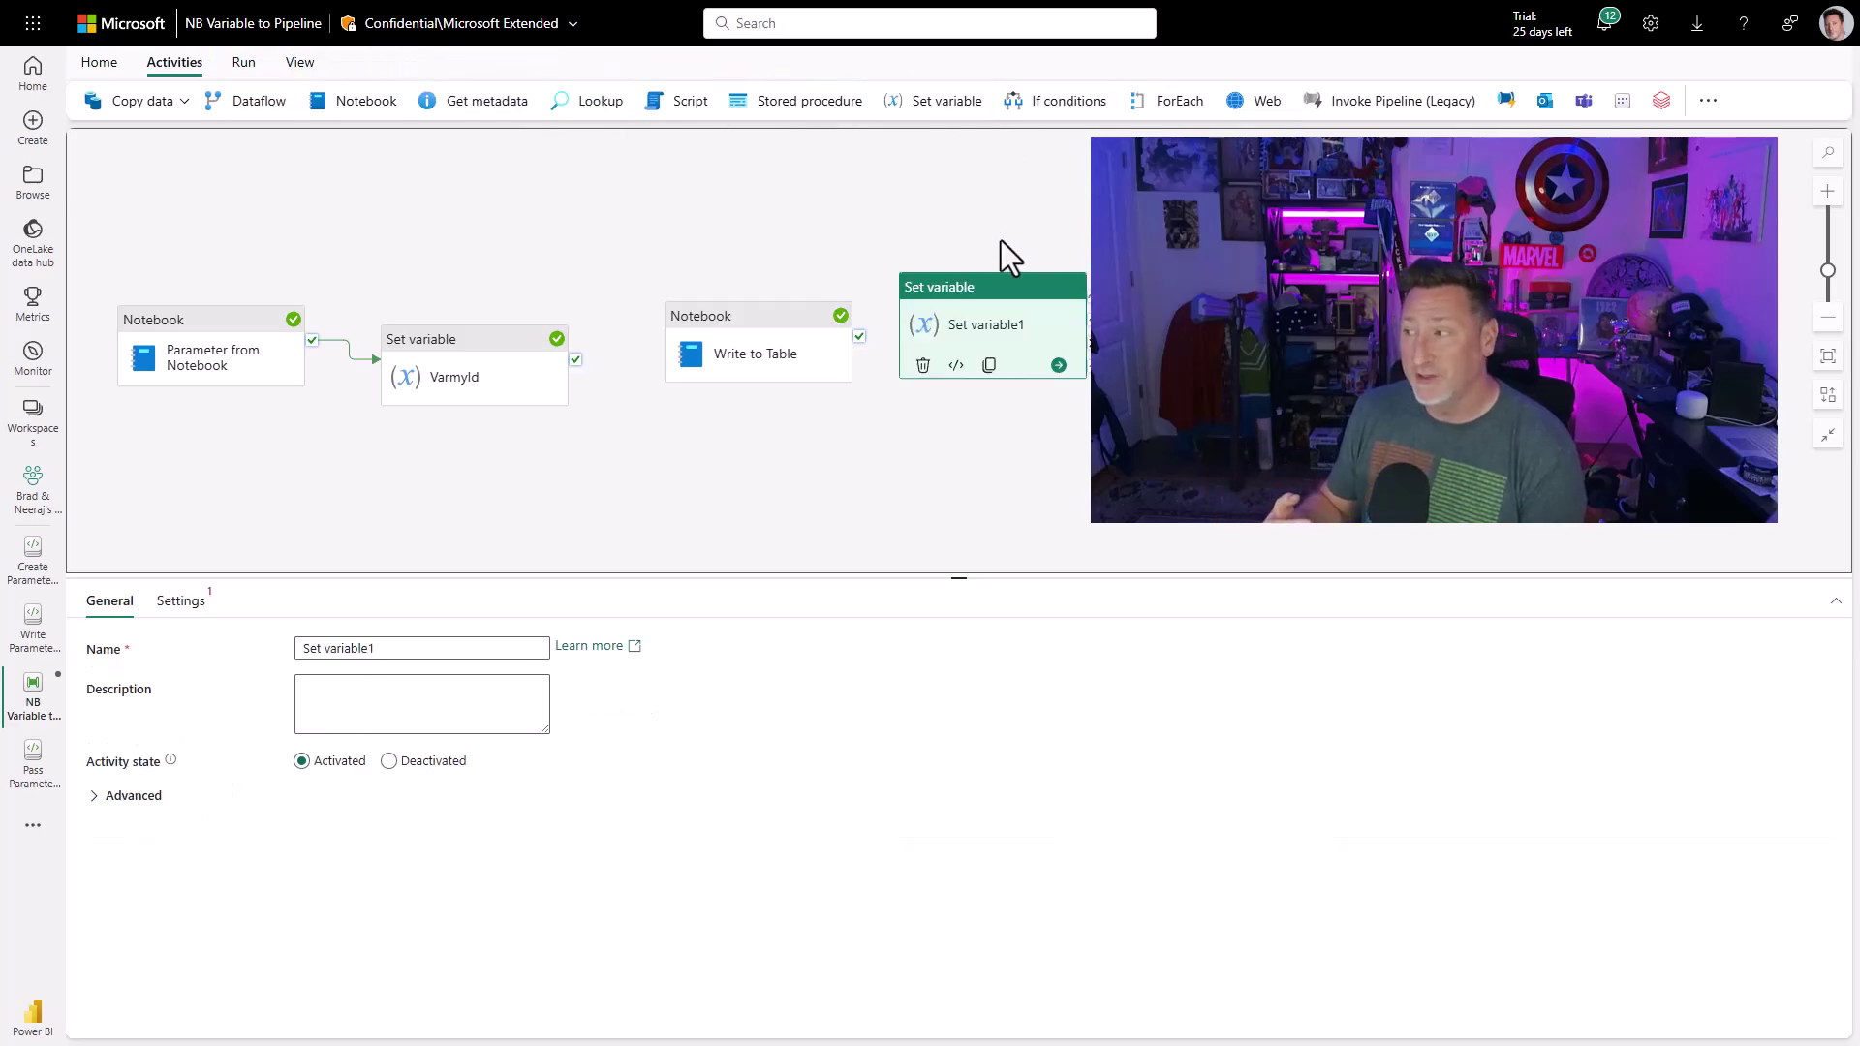
pyautogui.moveTo(980, 320); pyautogui.dragTo(710, 417)
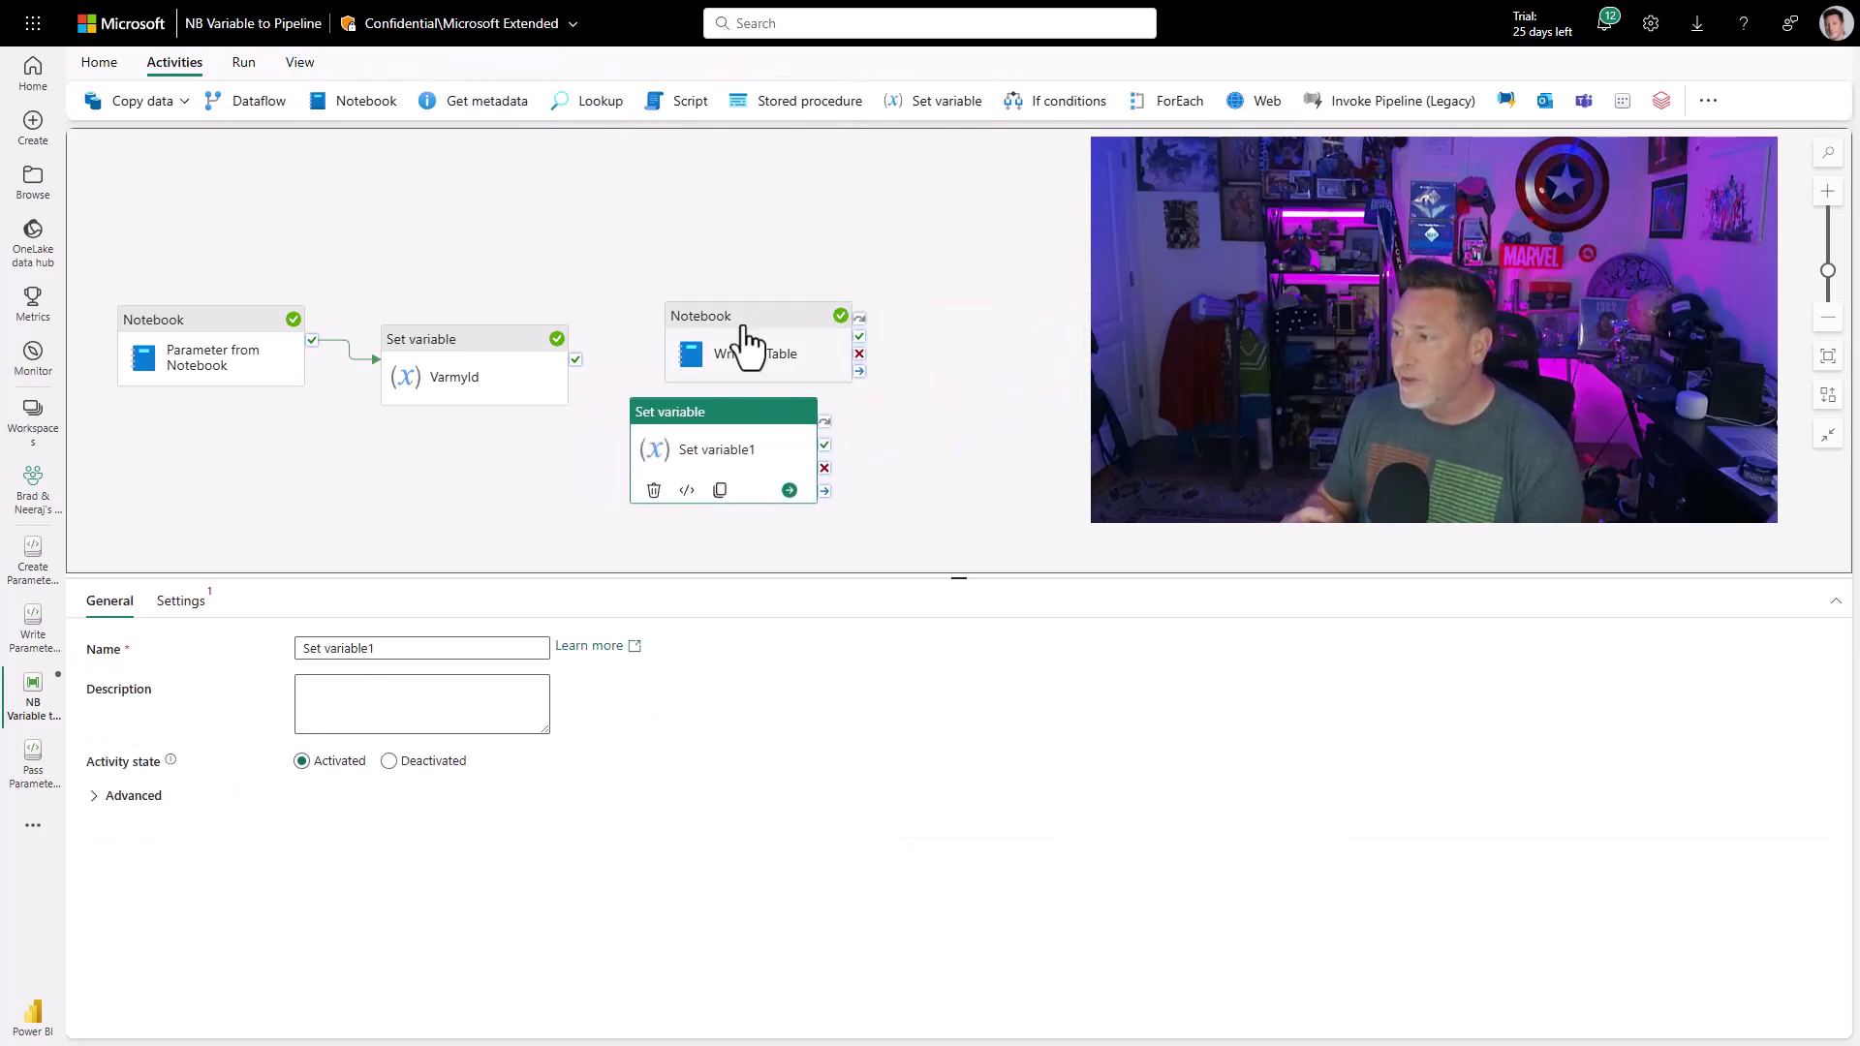
pyautogui.moveTo(746, 339); pyautogui.dragTo(962, 340)
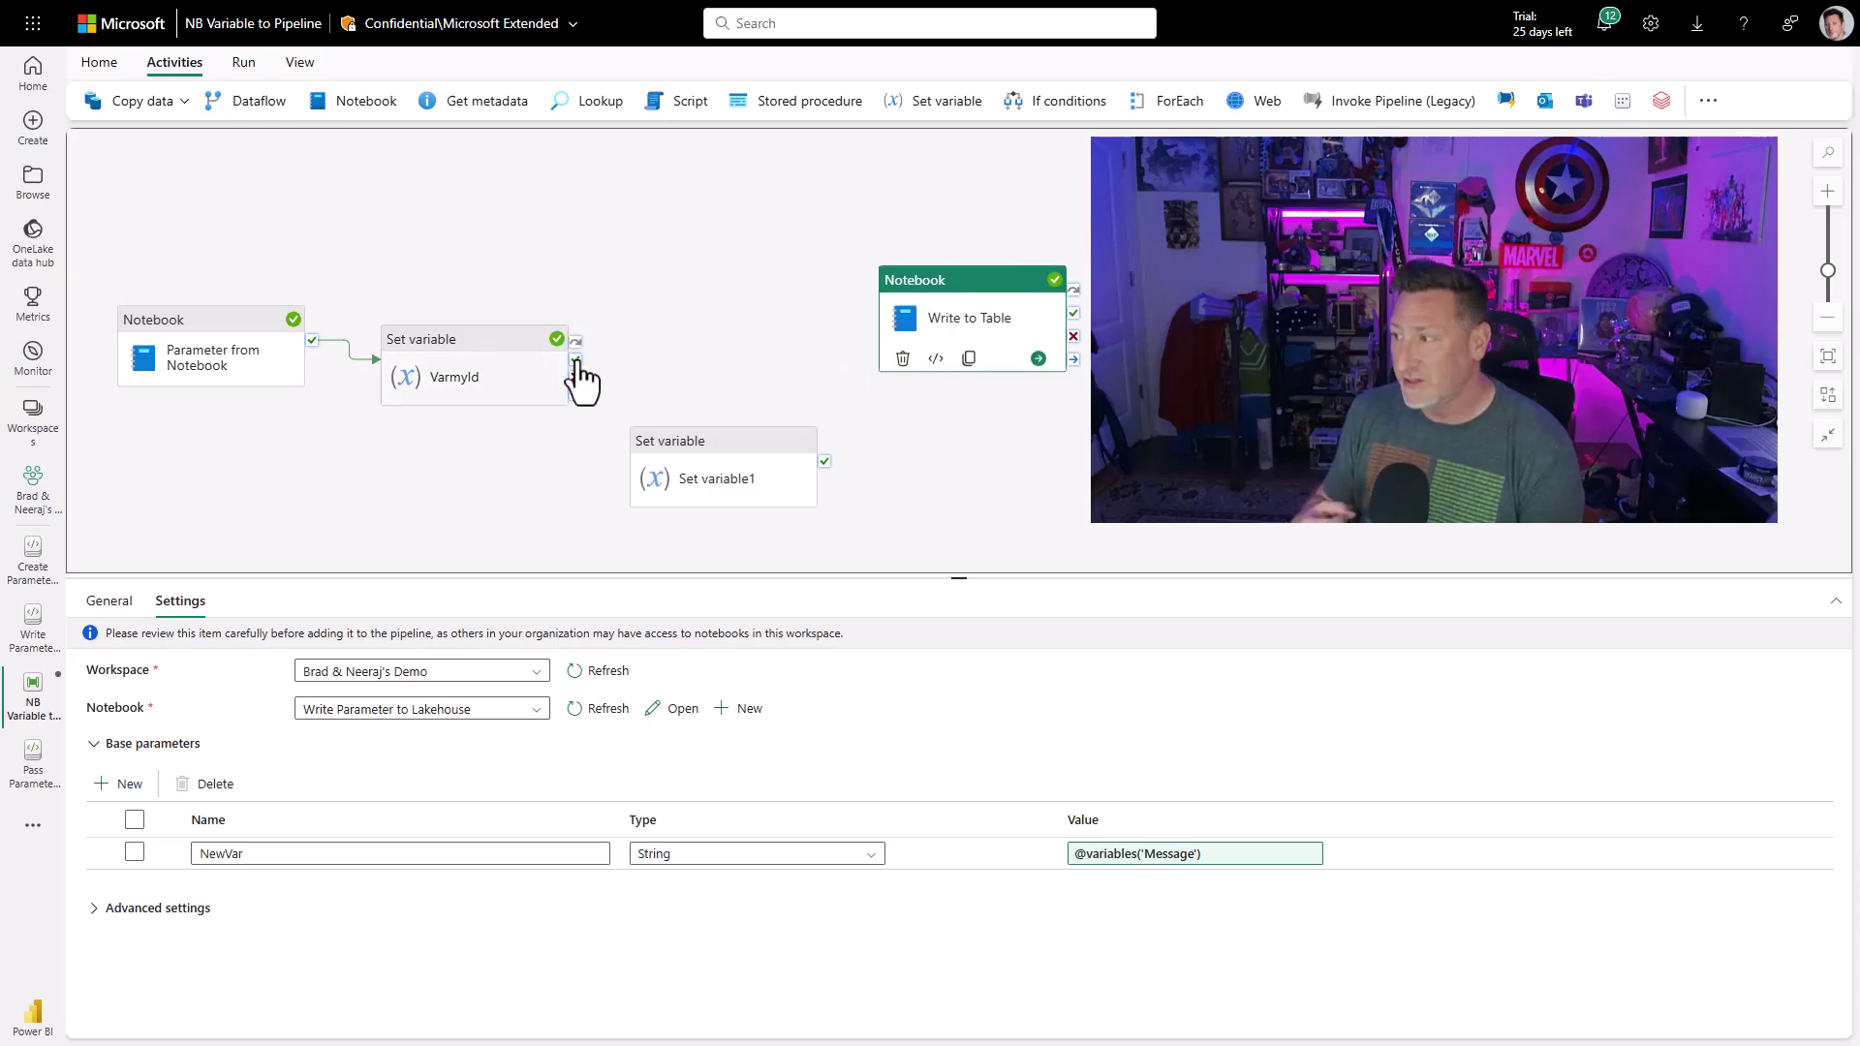
pyautogui.moveTo(576, 361)
pyautogui.mouseDown()
pyautogui.moveTo(623, 477)
pyautogui.moveTo(733, 511)
pyautogui.mouseUp()
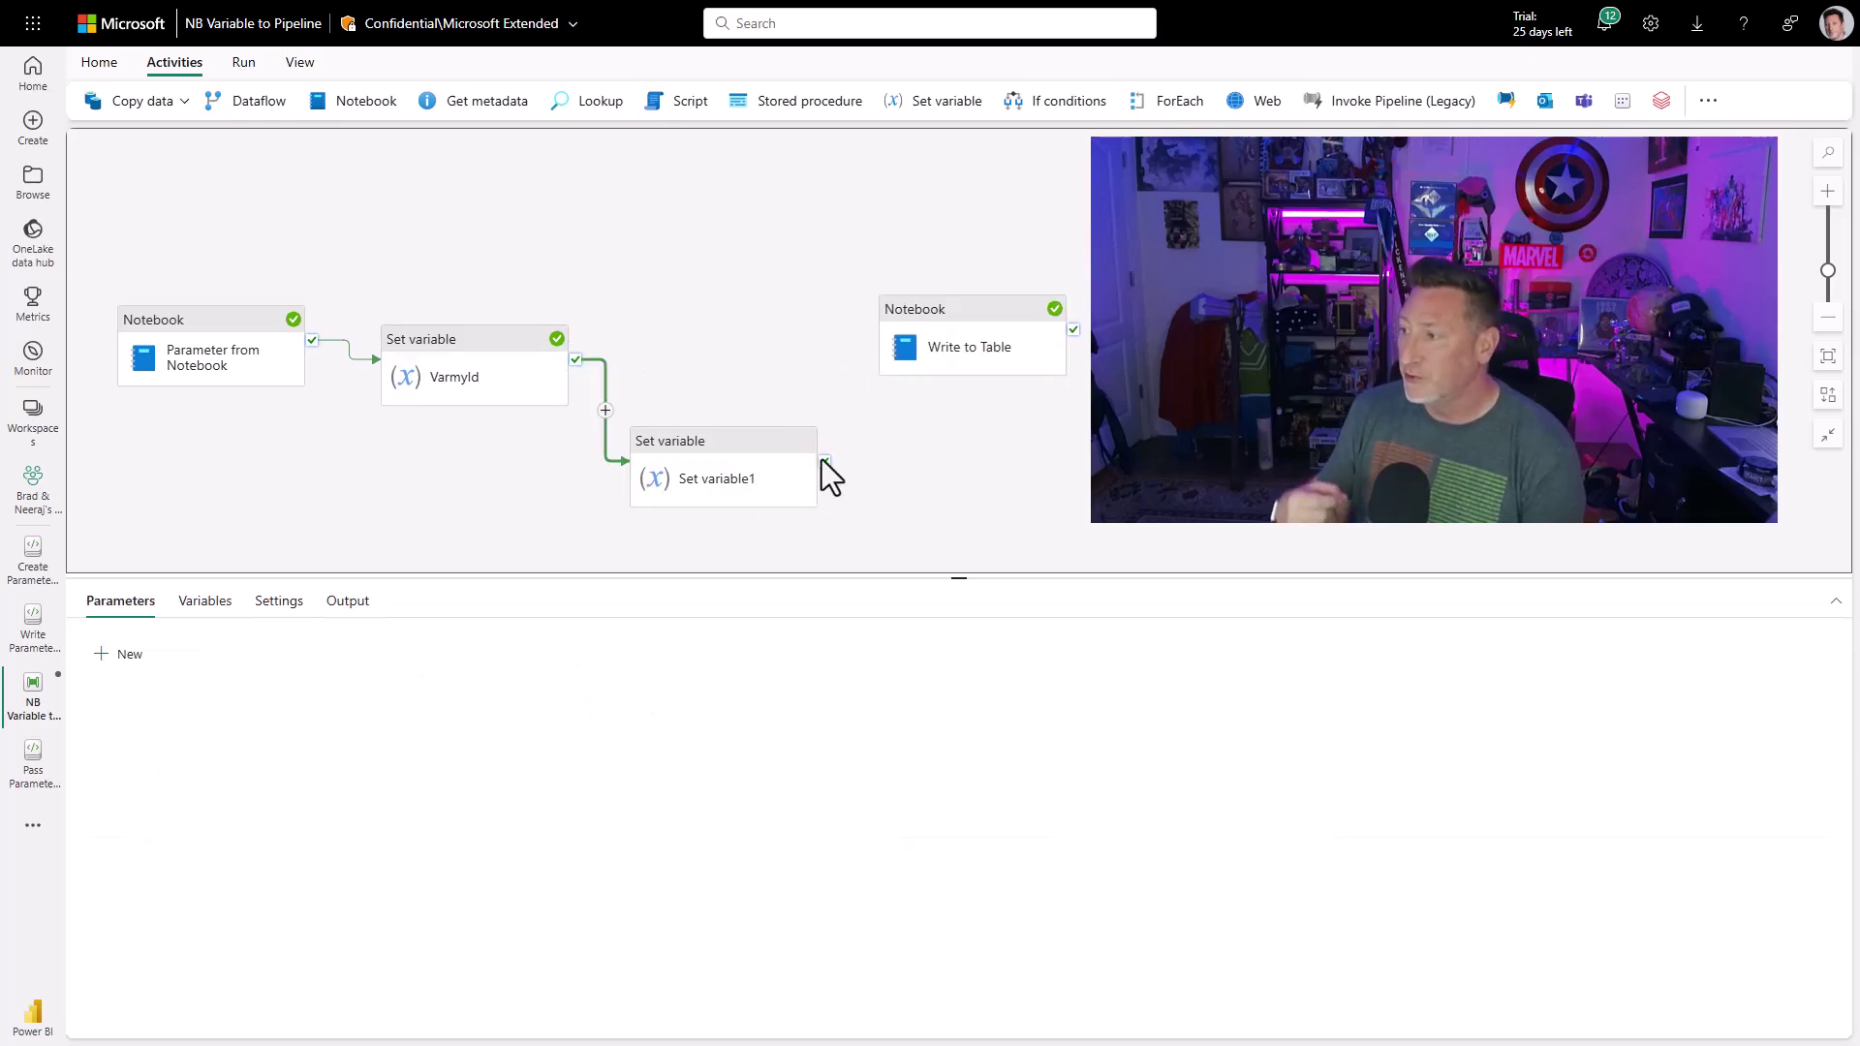
pyautogui.moveTo(858, 376); pyautogui.dragTo(899, 358)
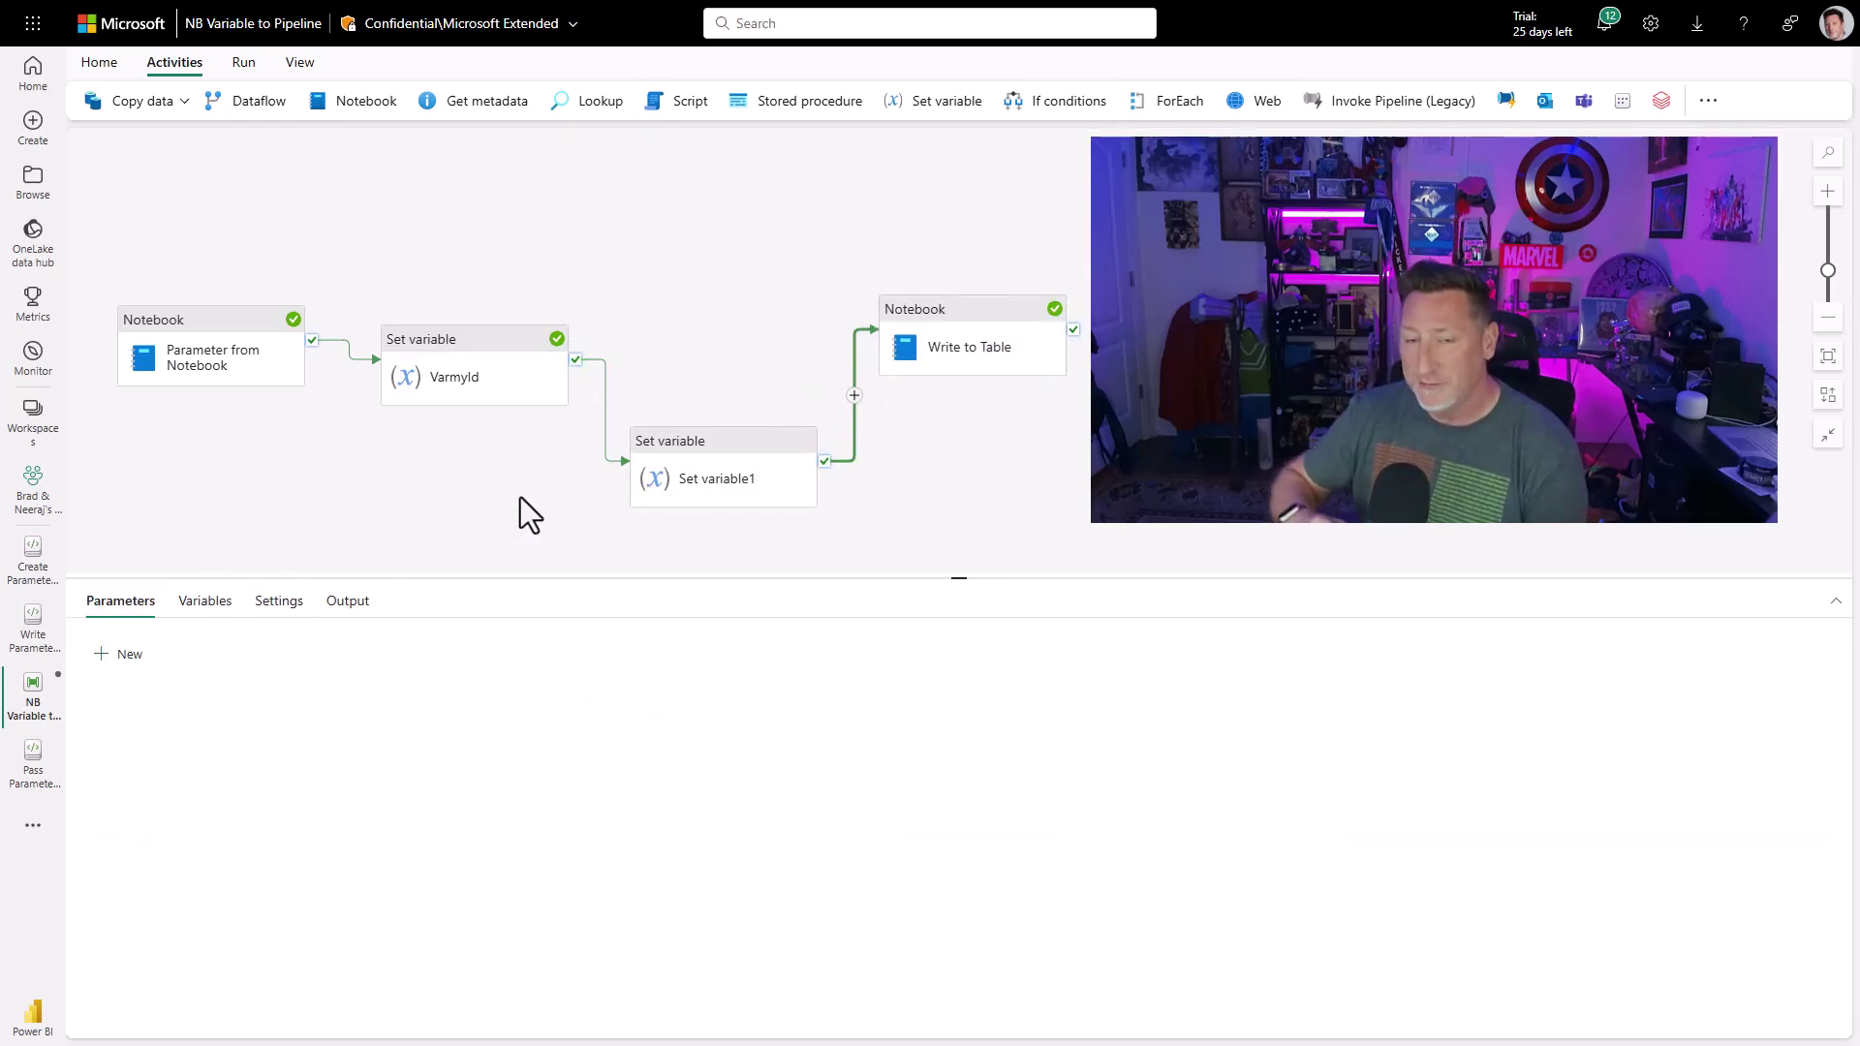
# Rename the Set variable1 activity to Varmessage.
pyautogui.click(707, 465)
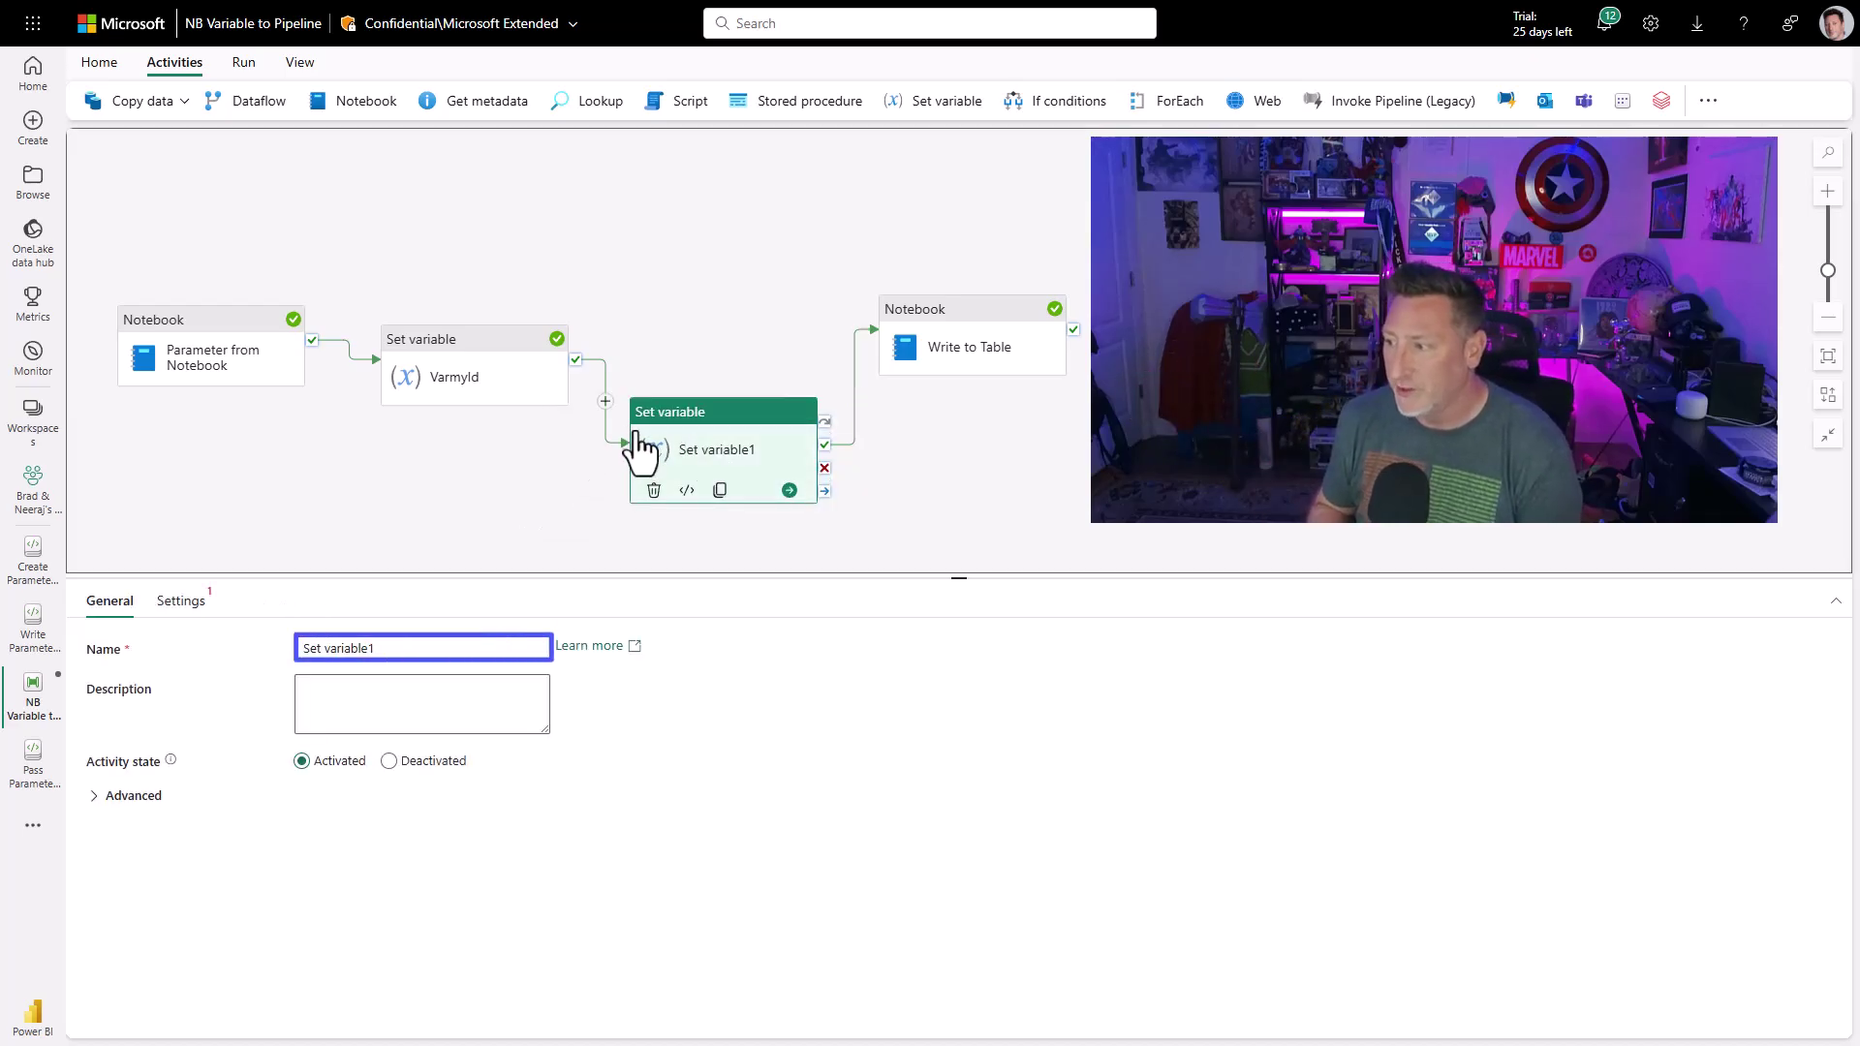
pyautogui.moveTo(386, 647); pyautogui.dragTo(244, 641)
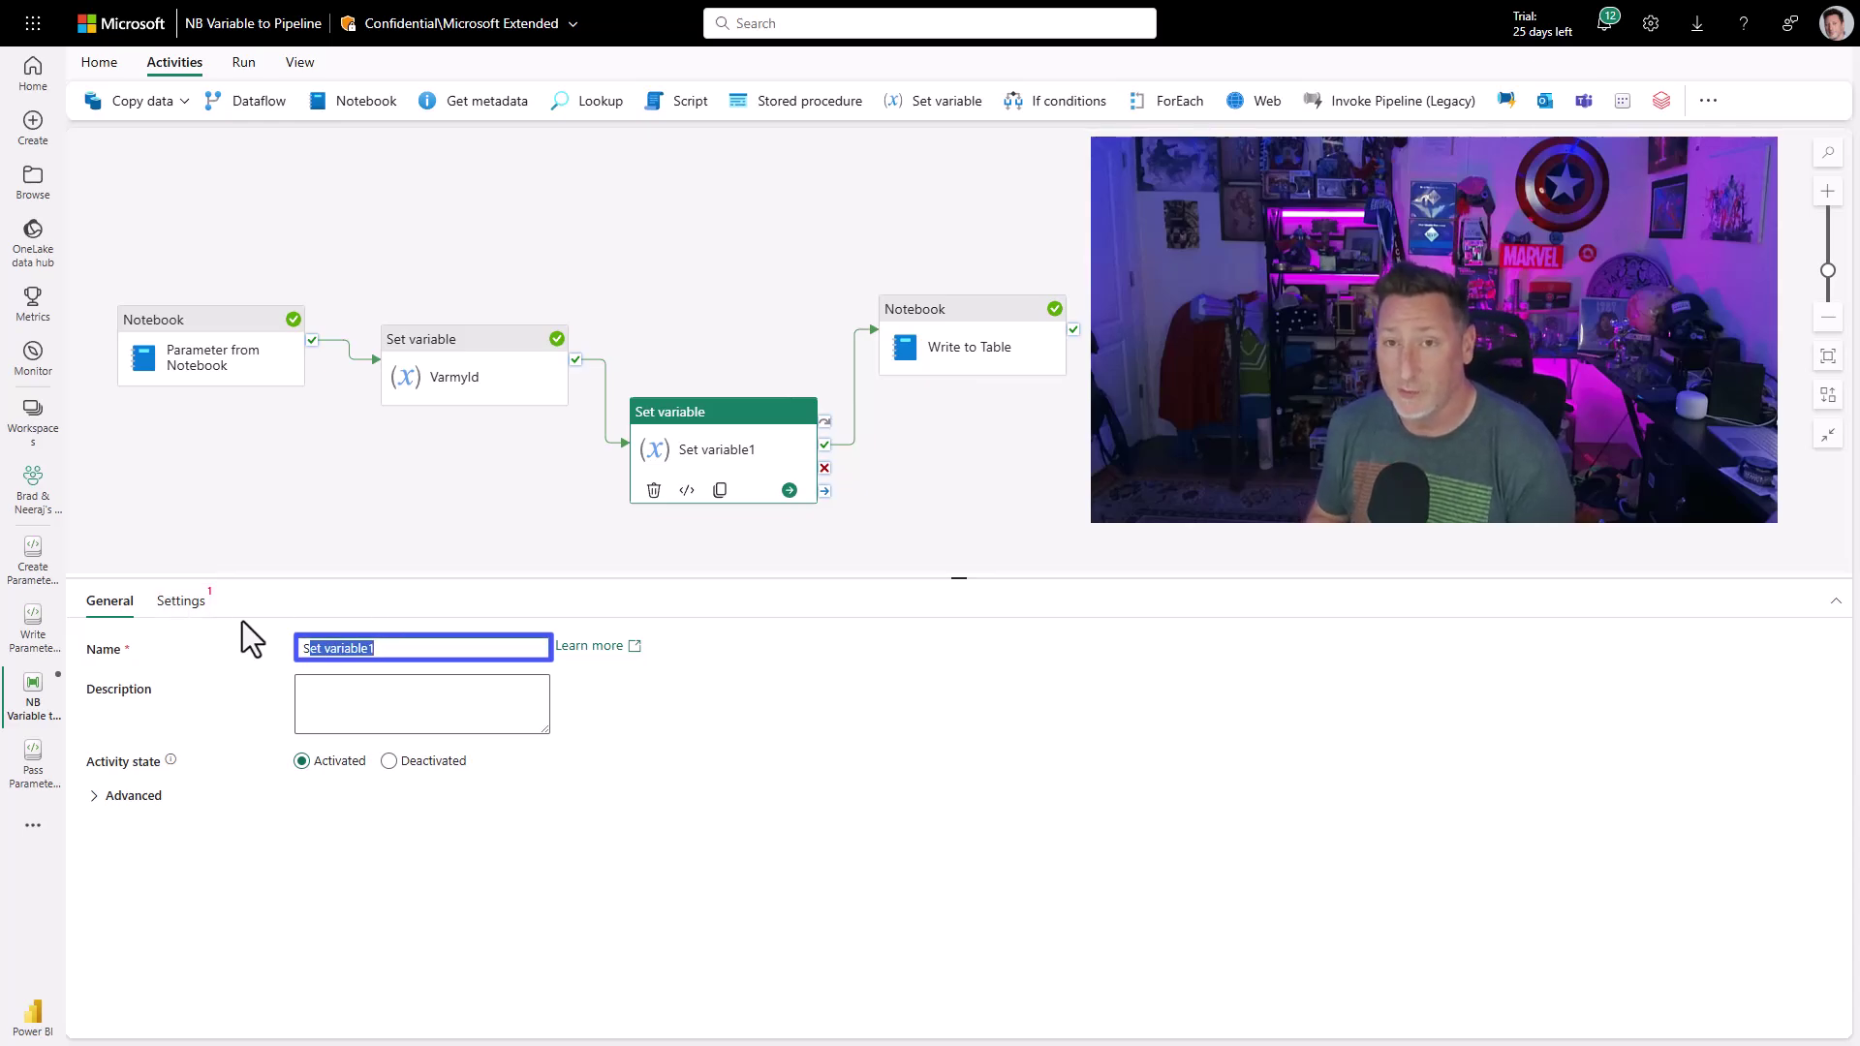
pyautogui.write('Var')
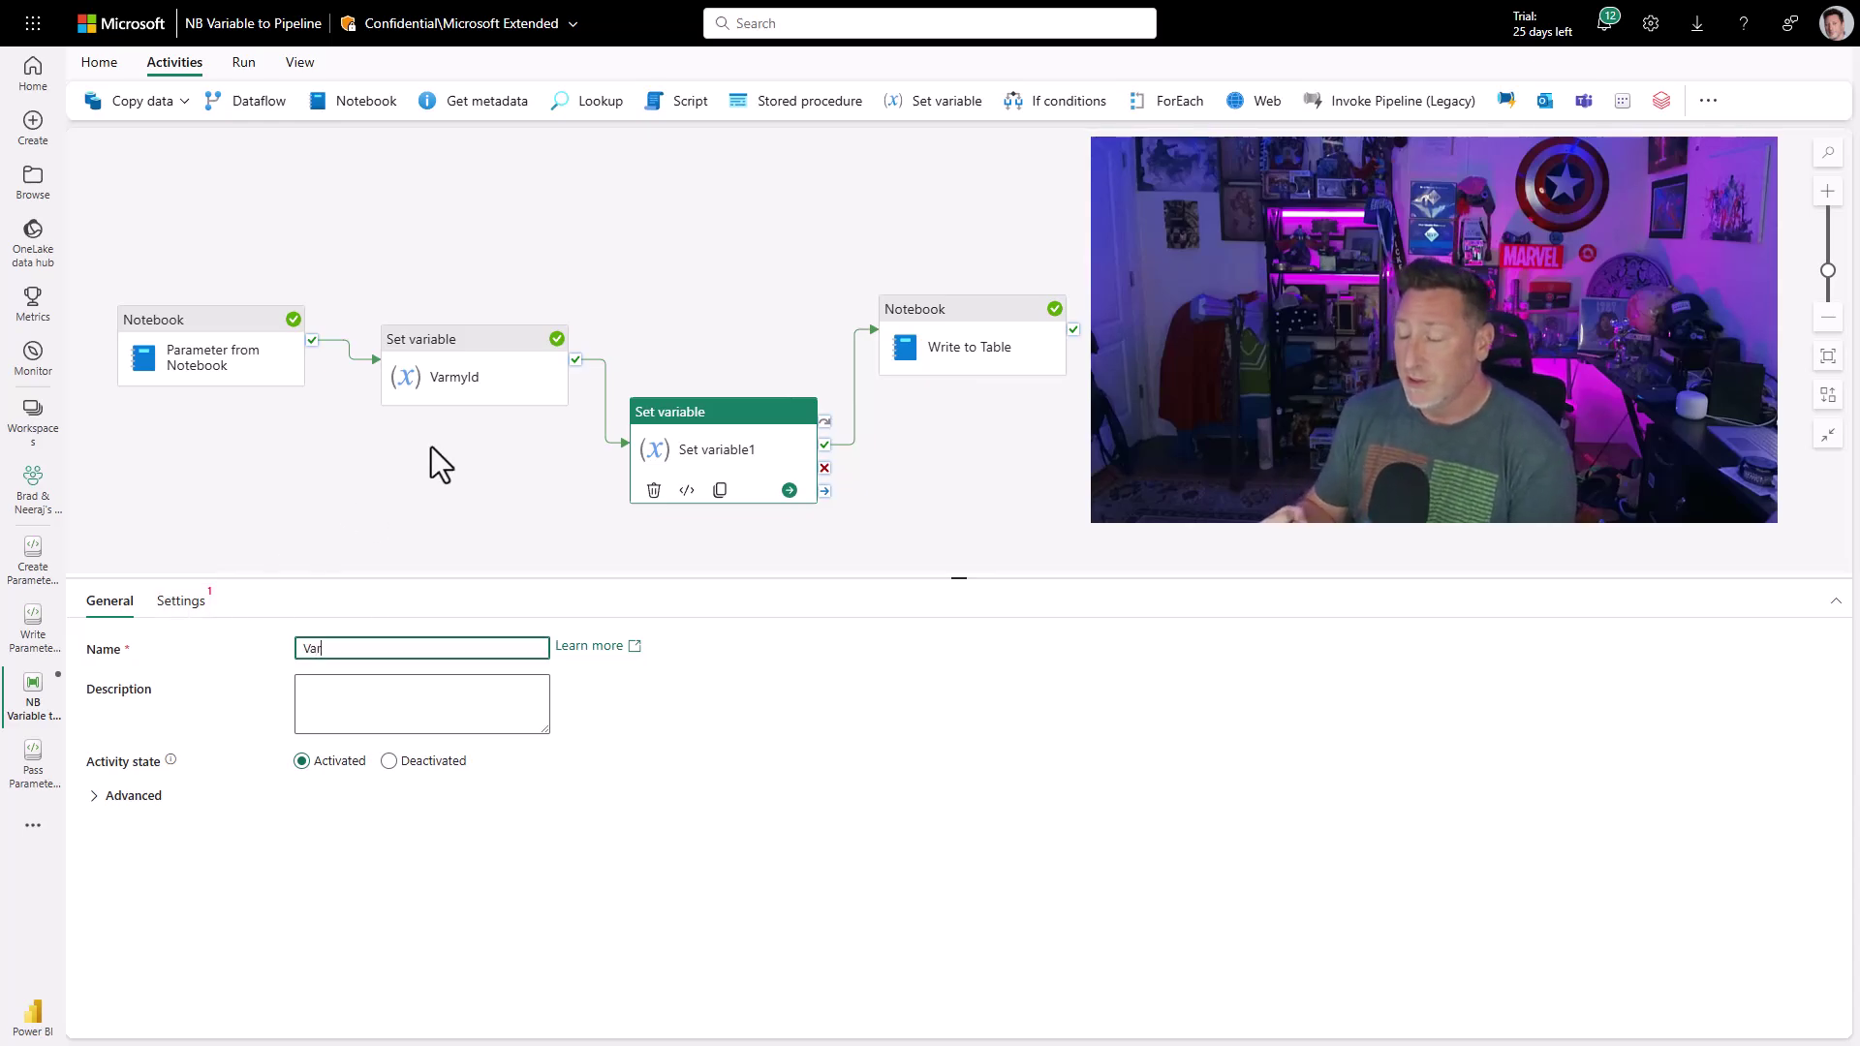
pyautogui.write('message')
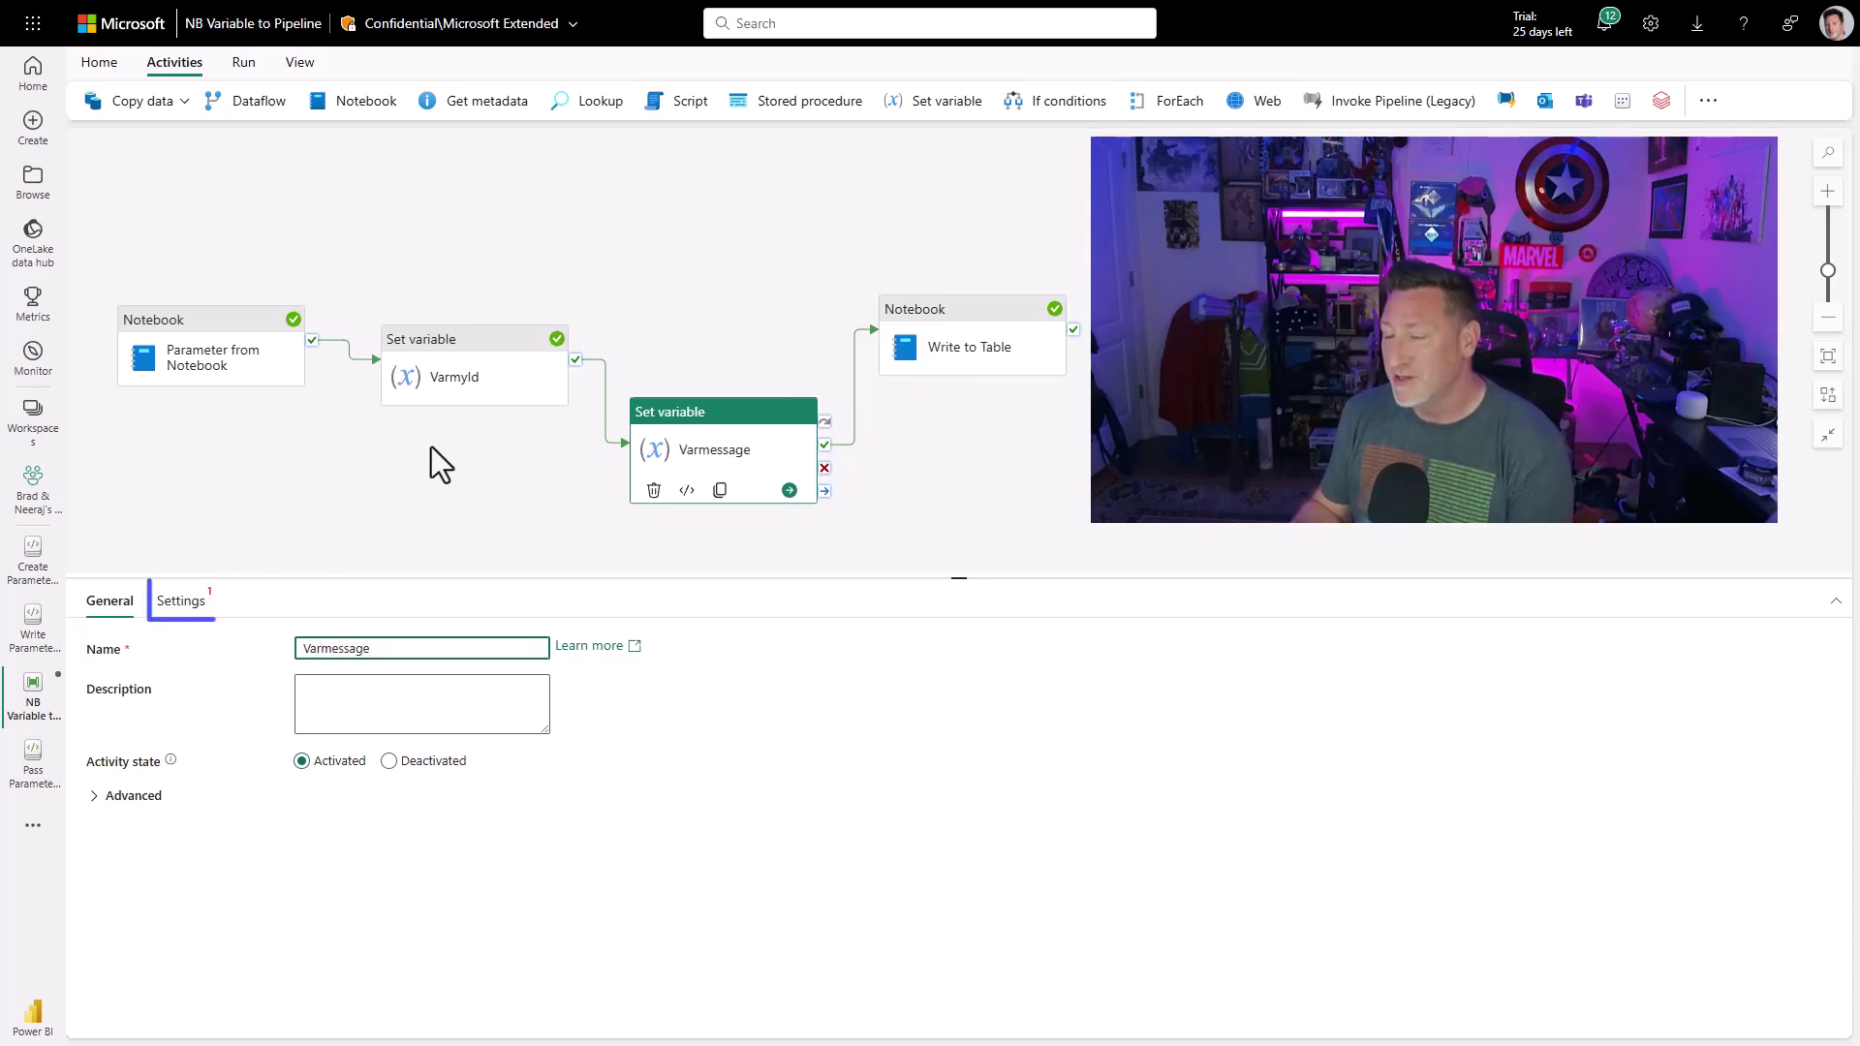
pyautogui.click(186, 603)
pyautogui.click(430, 690)
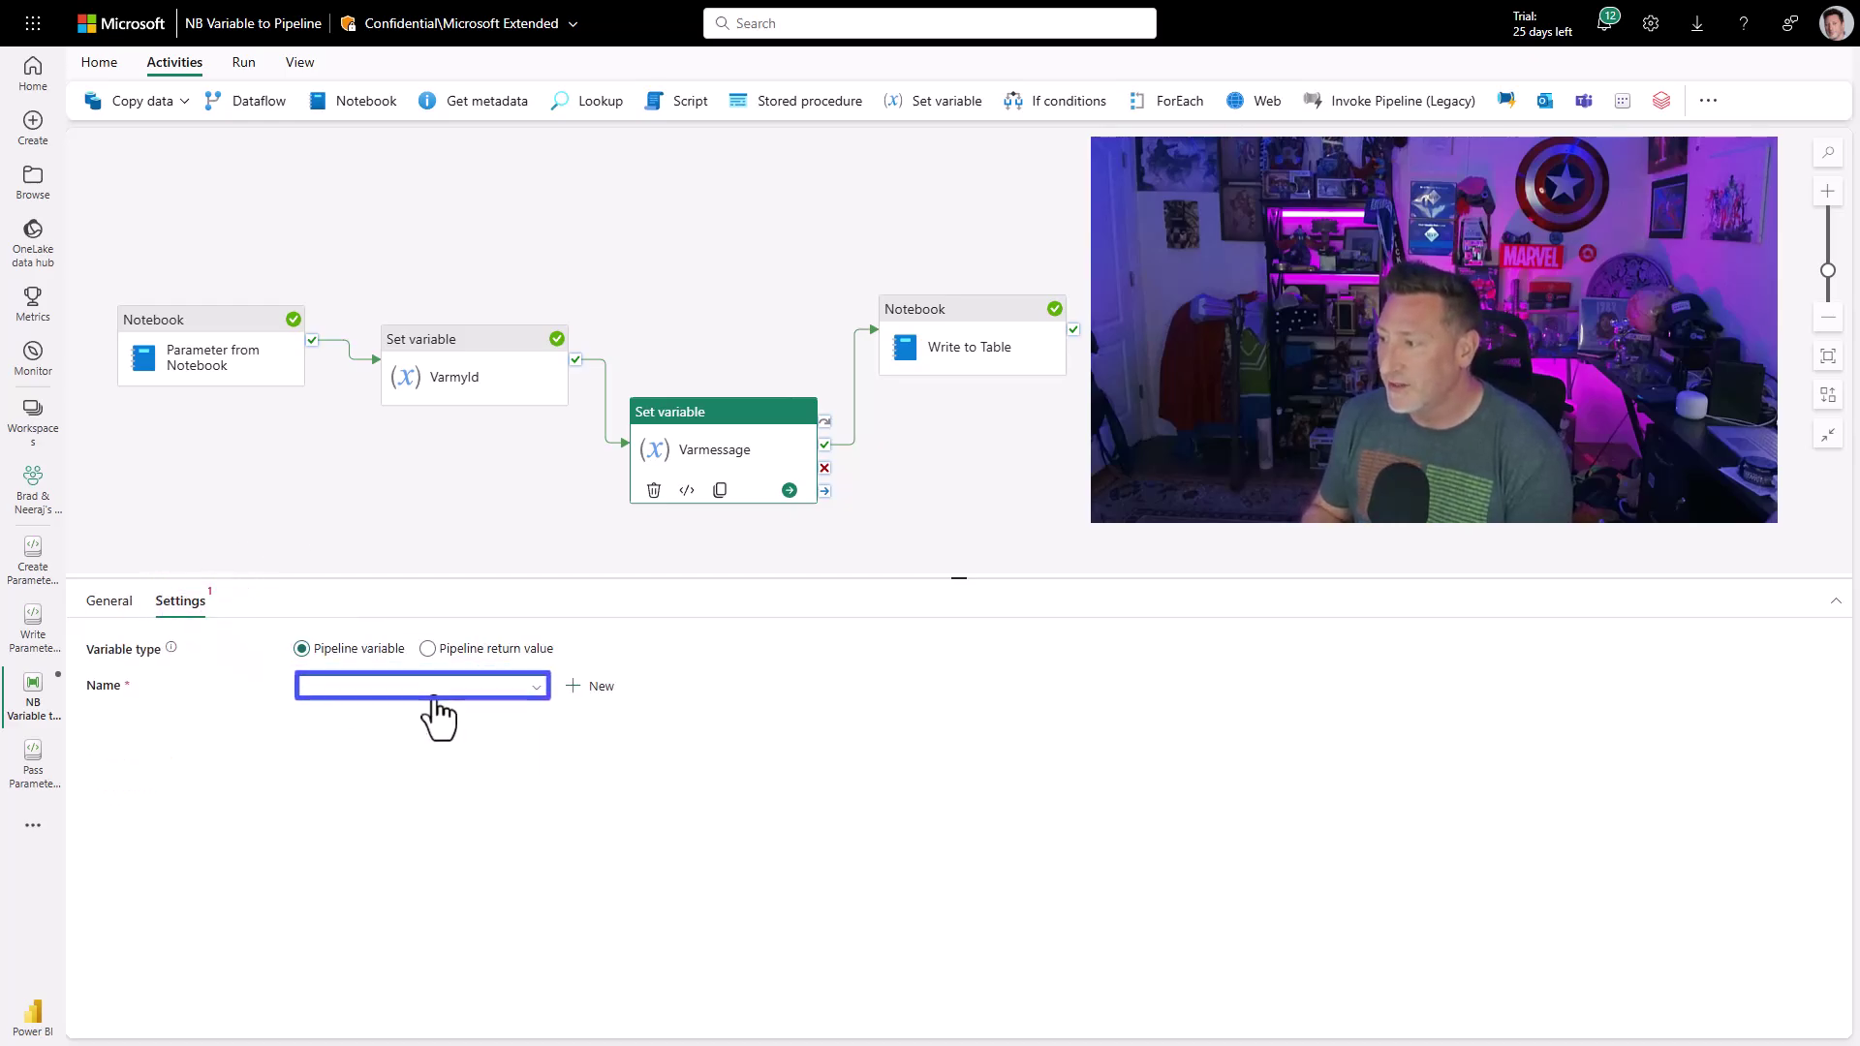
pyautogui.click(409, 710)
pyautogui.click(397, 748)
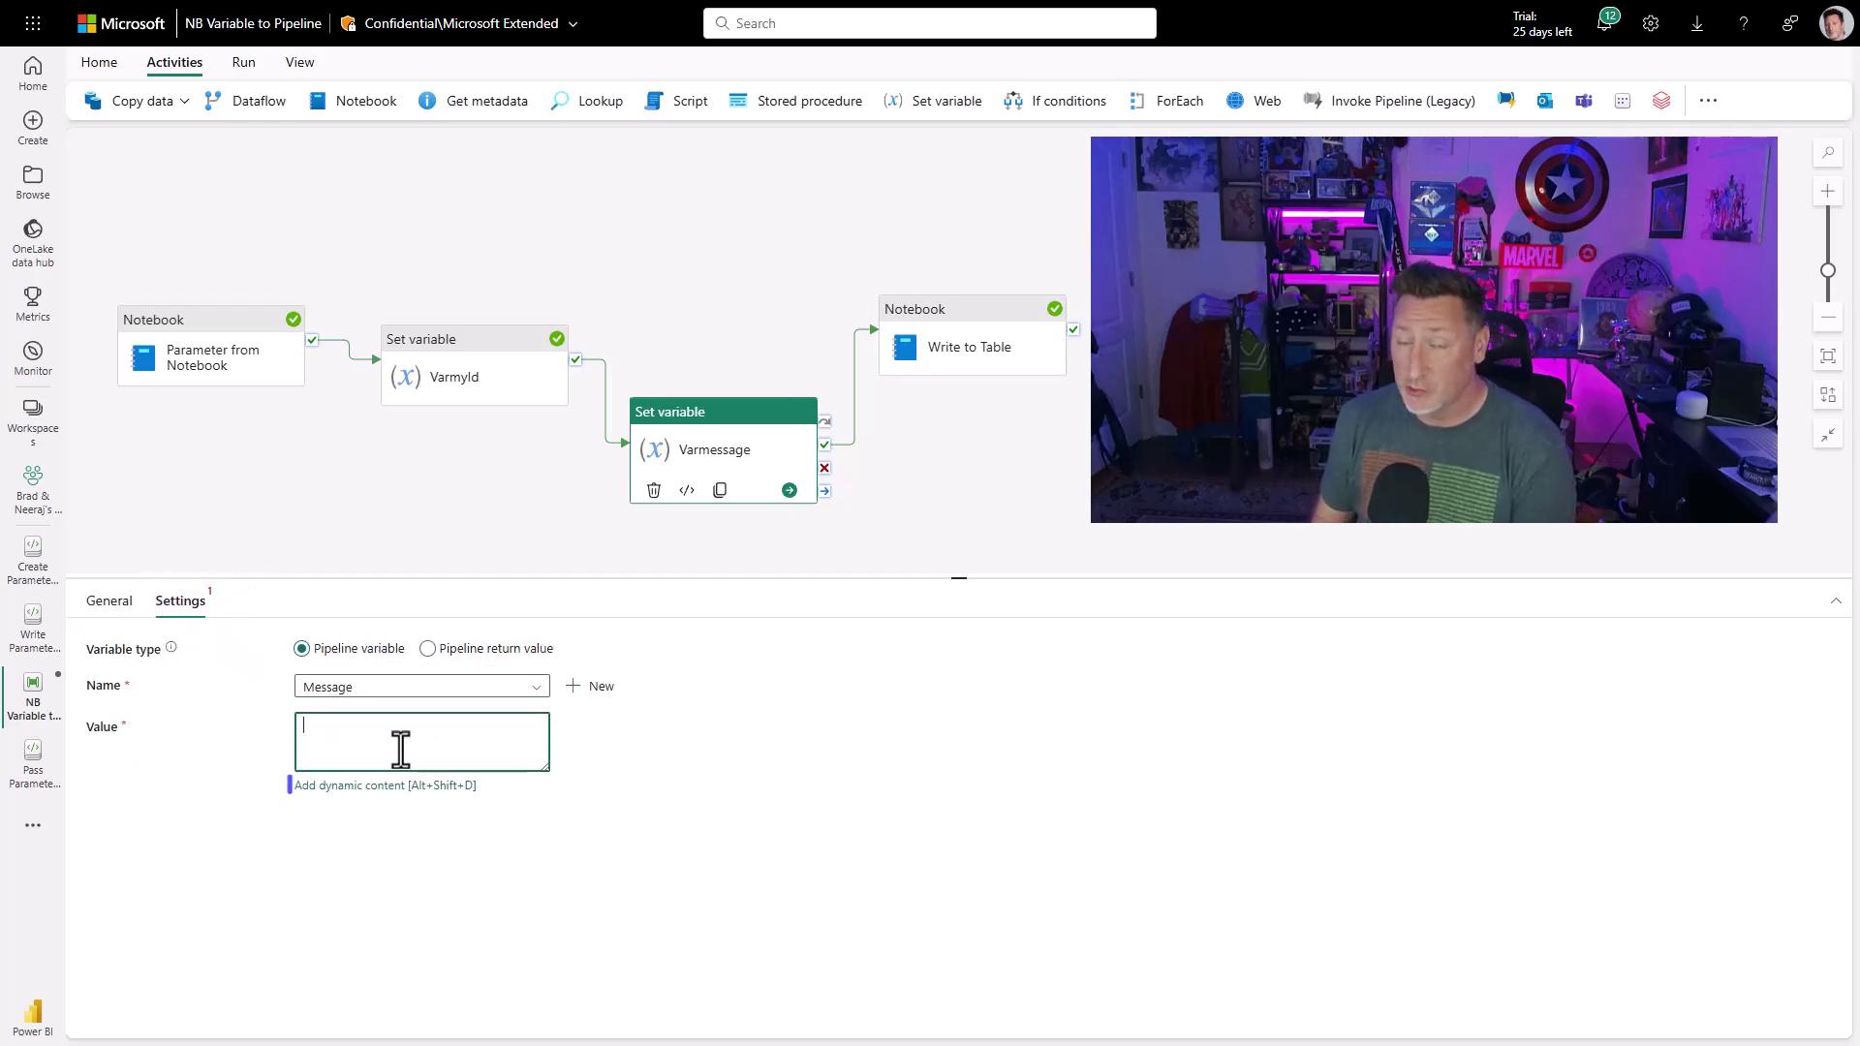
pyautogui.click(424, 788)
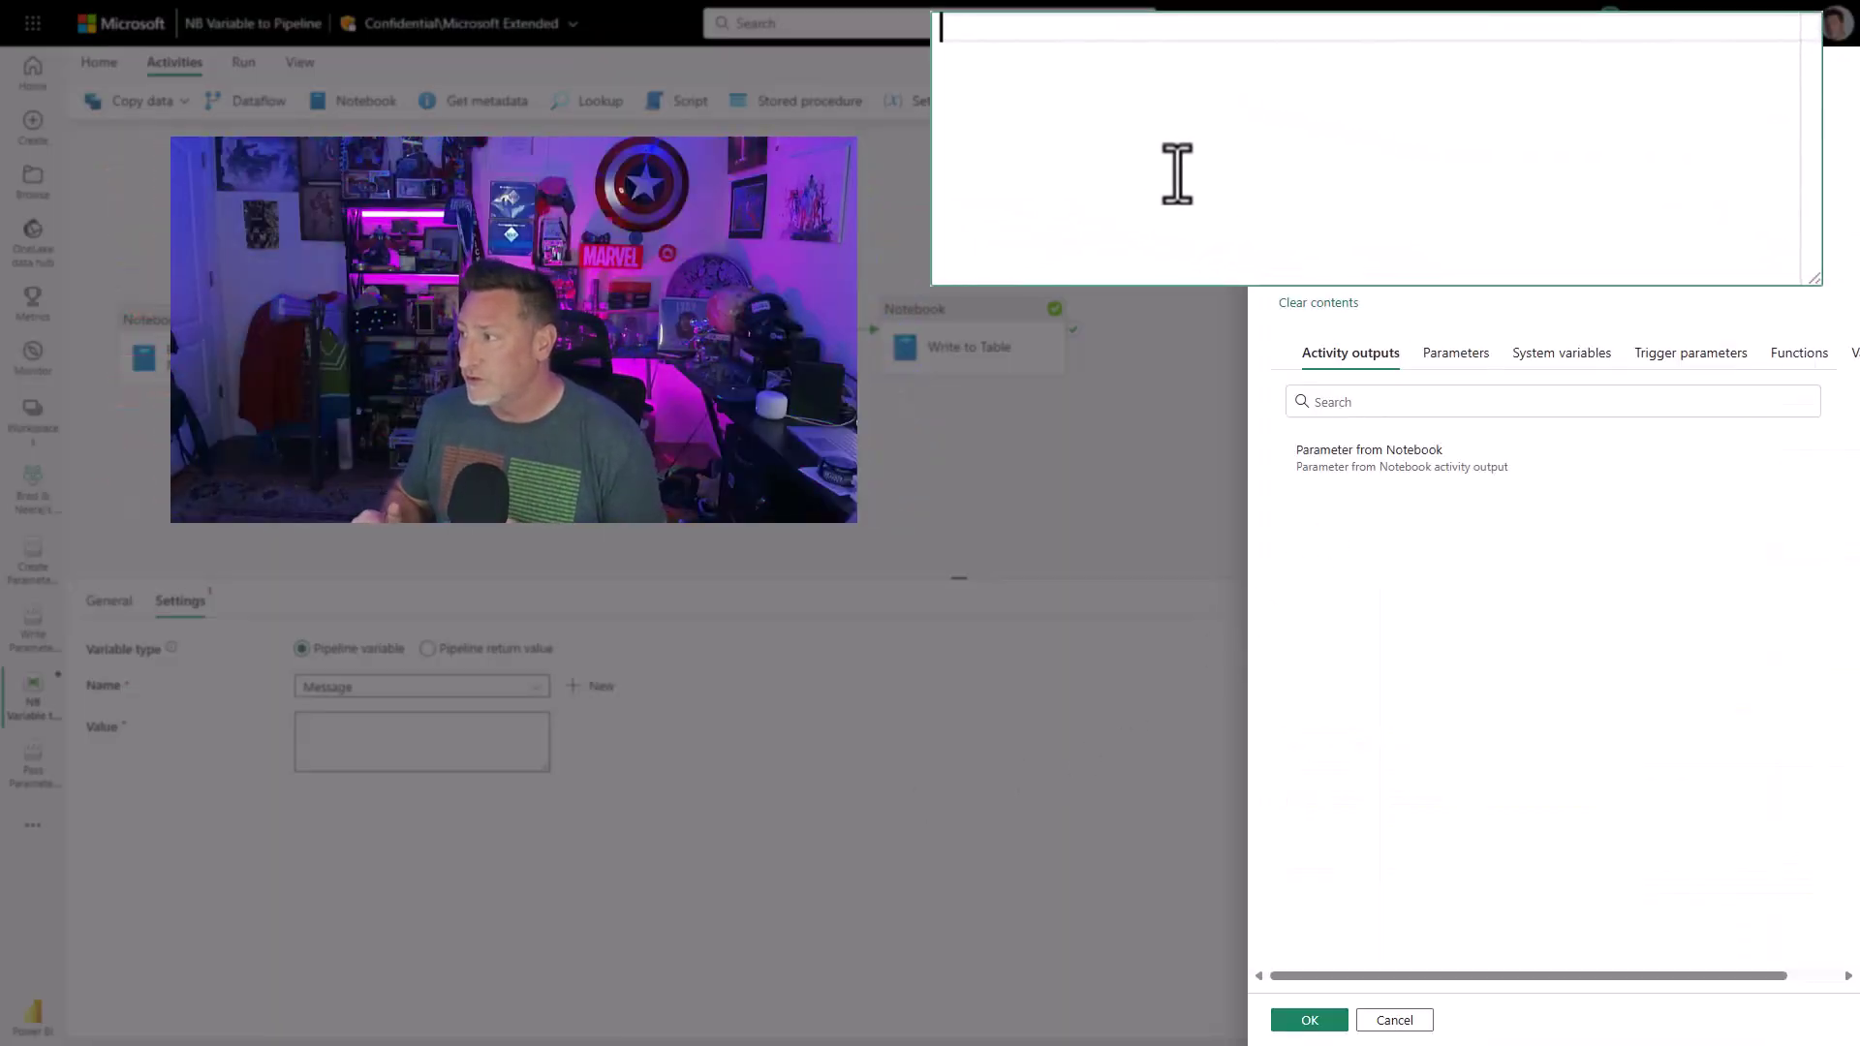
pyautogui.write('@')
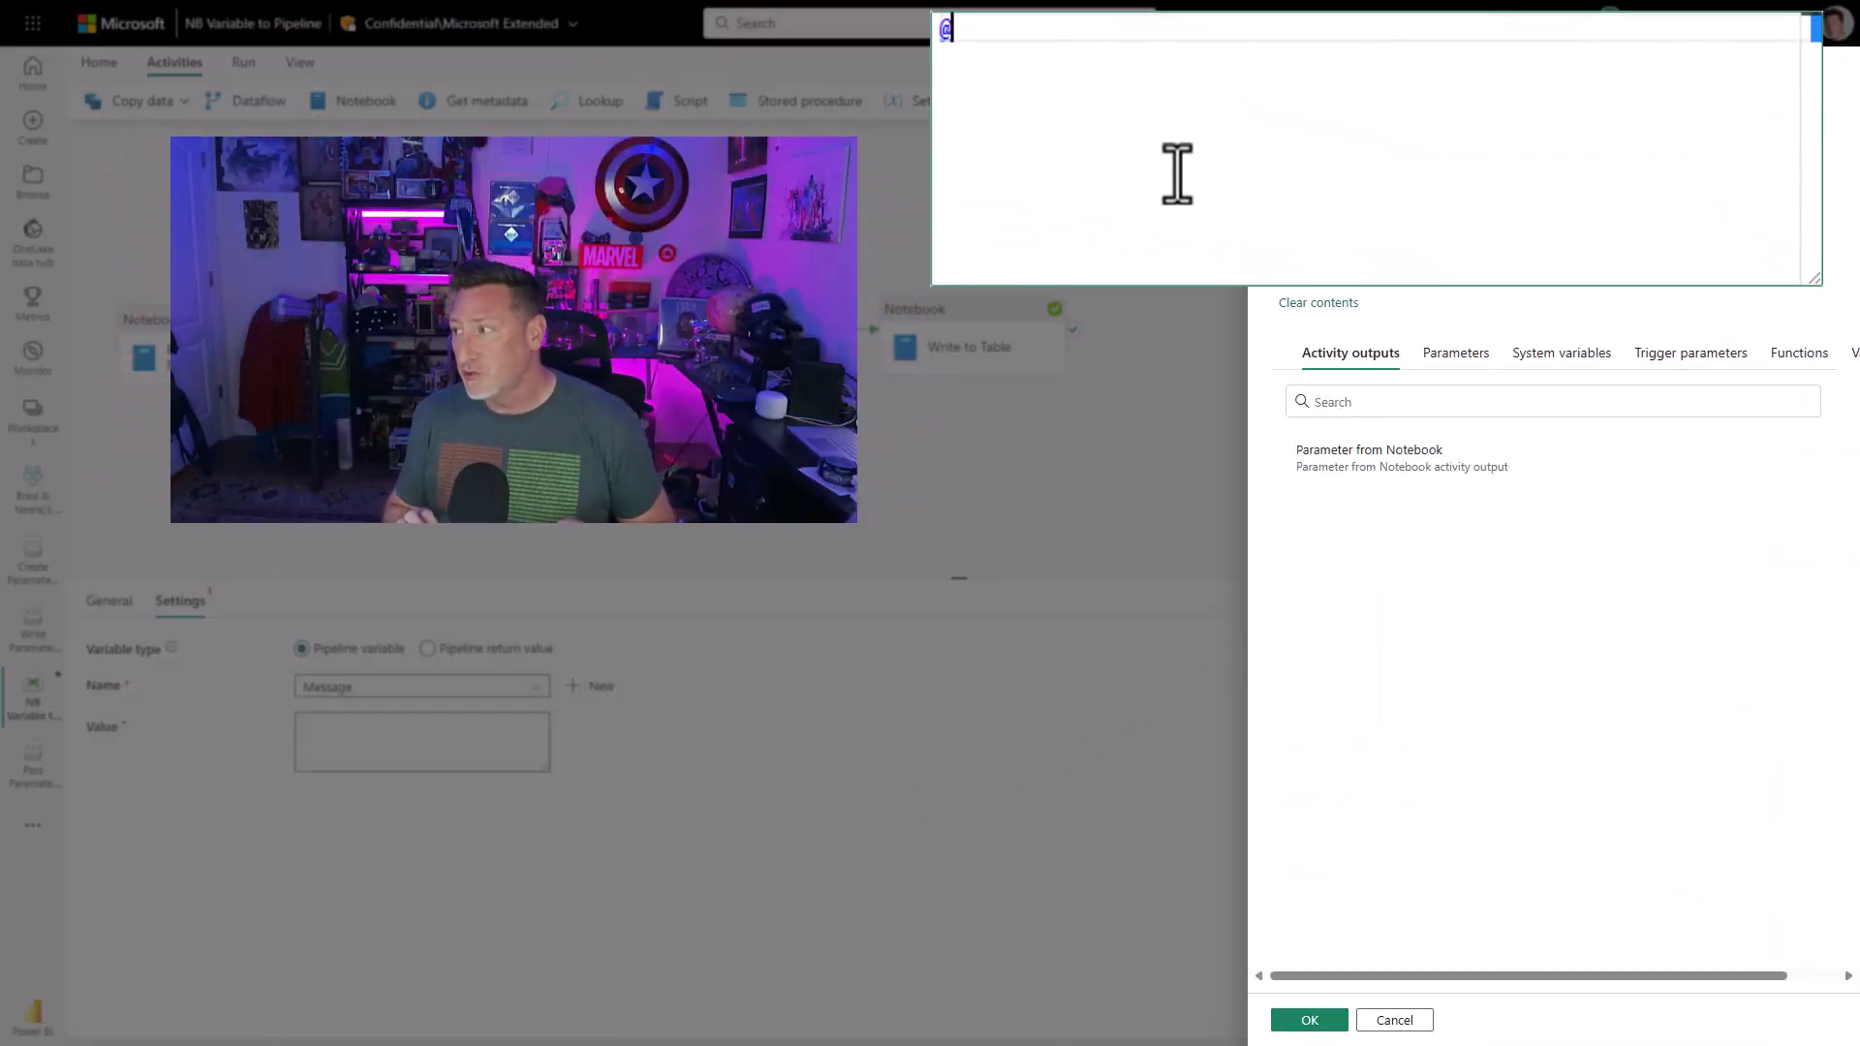
pyautogui.write('json(')
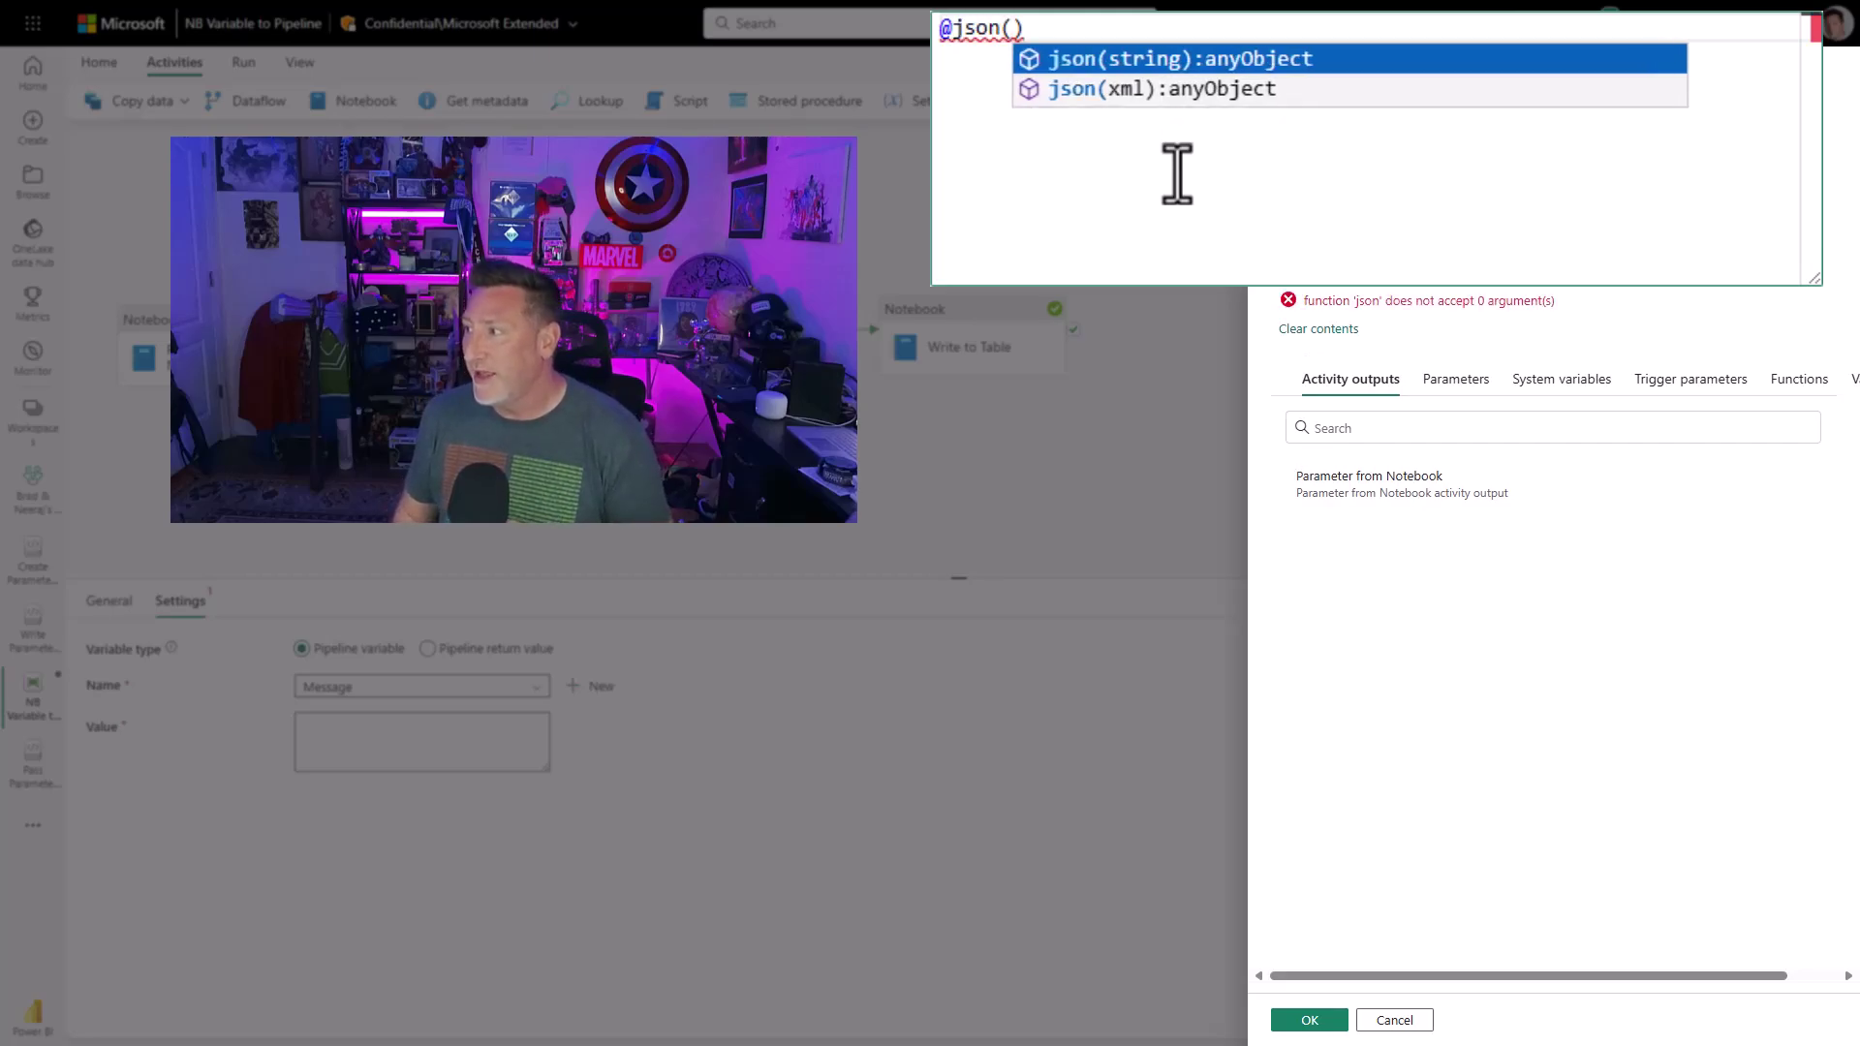
pyautogui.click(1376, 505)
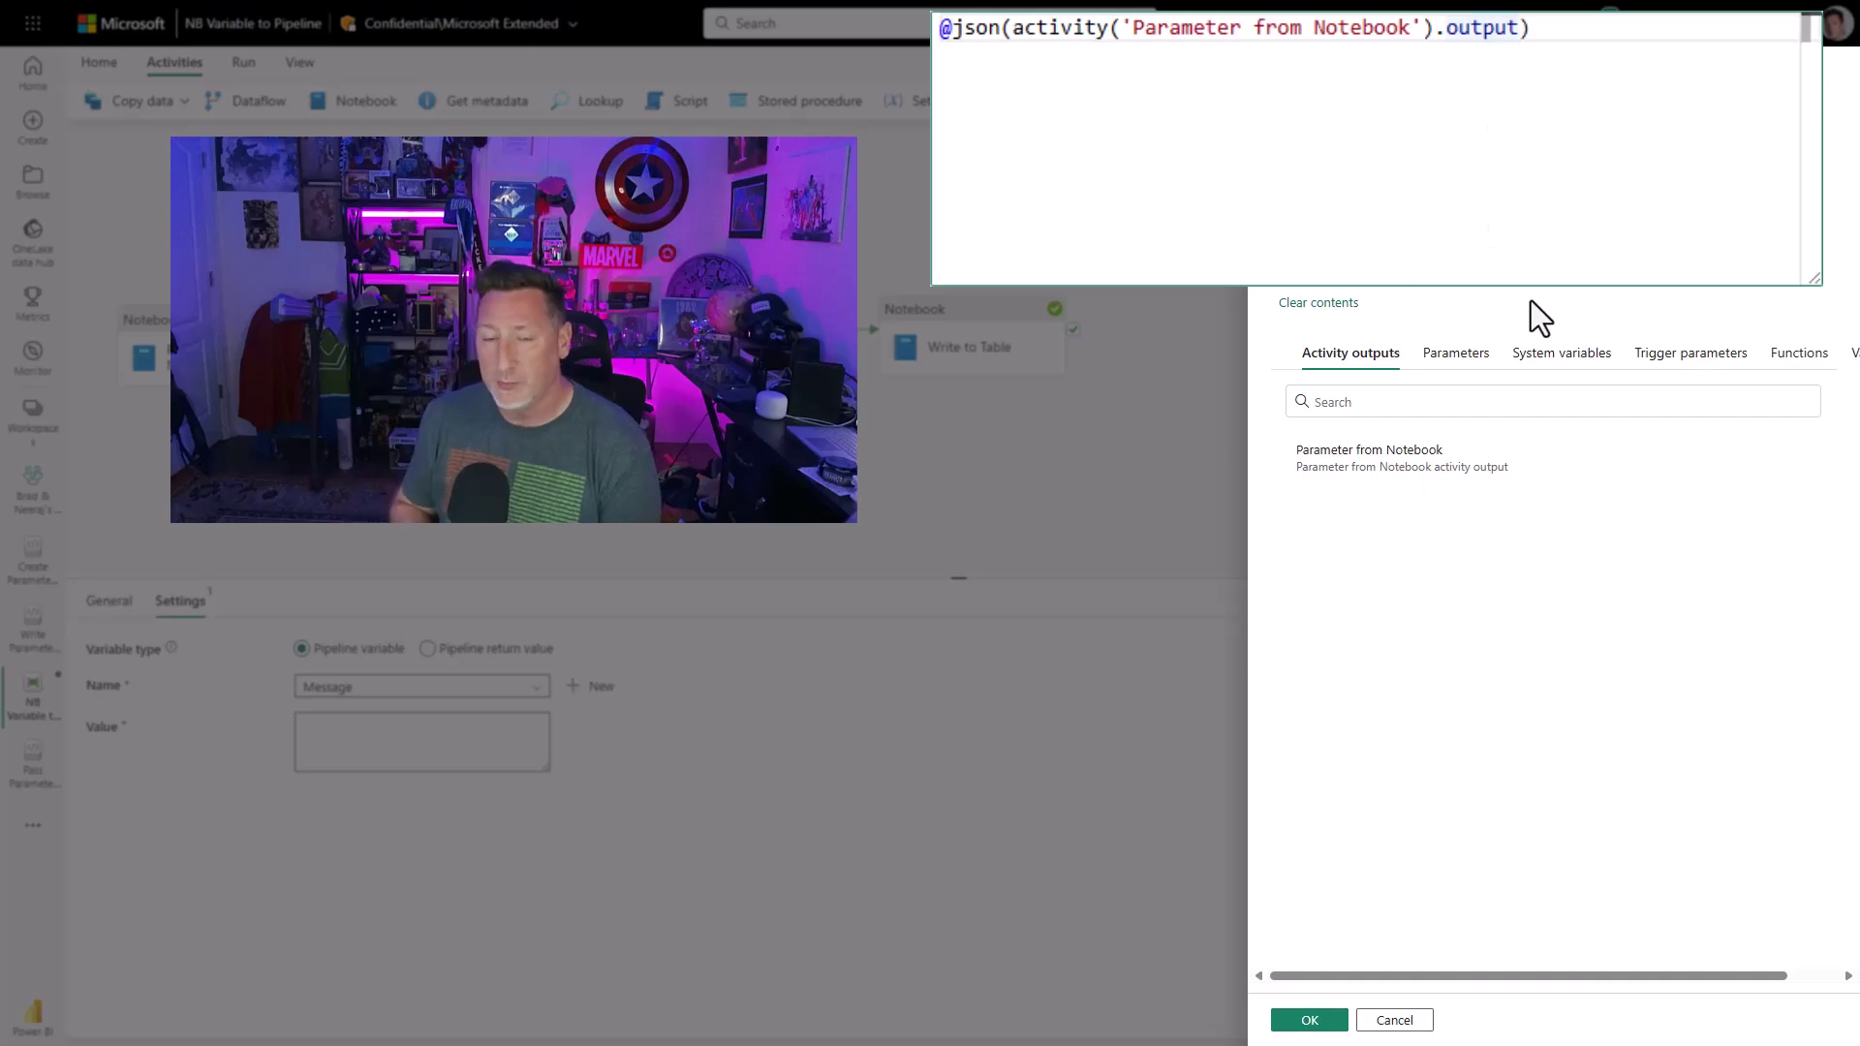
pyautogui.write('.result.')
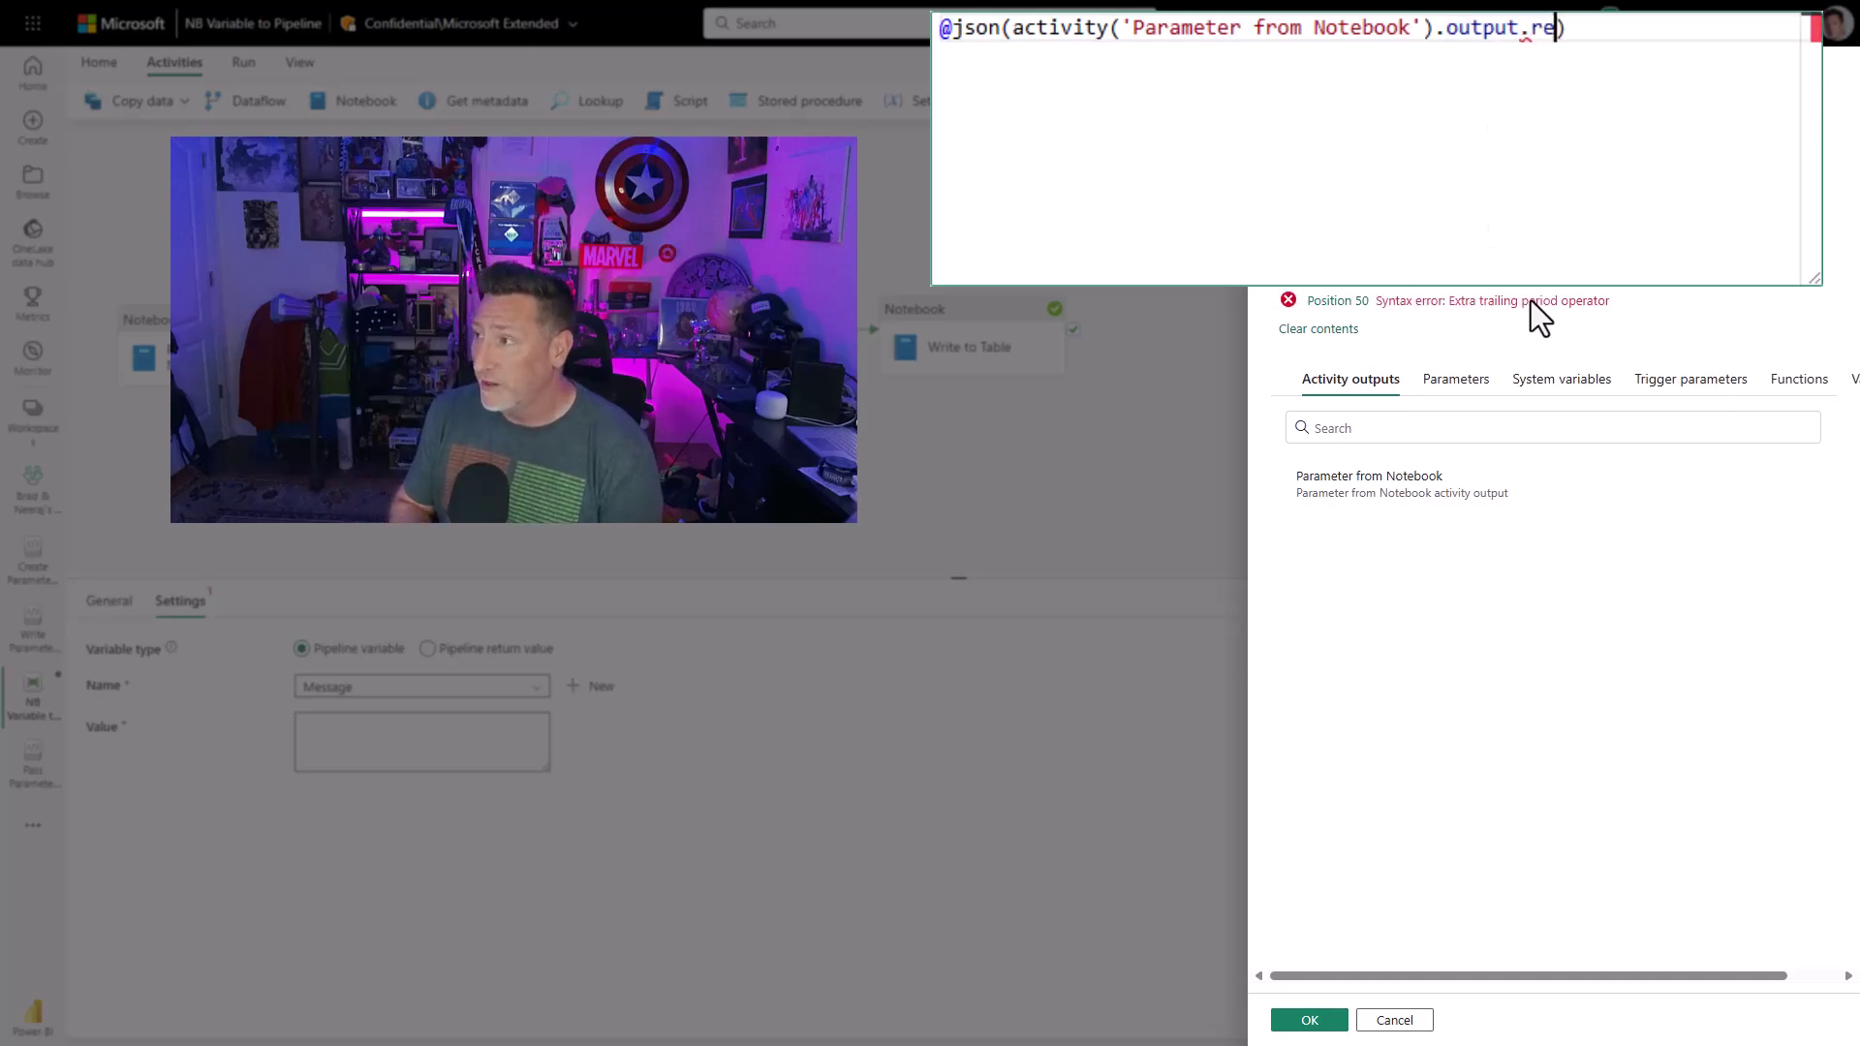
pyautogui.write('exitValue')
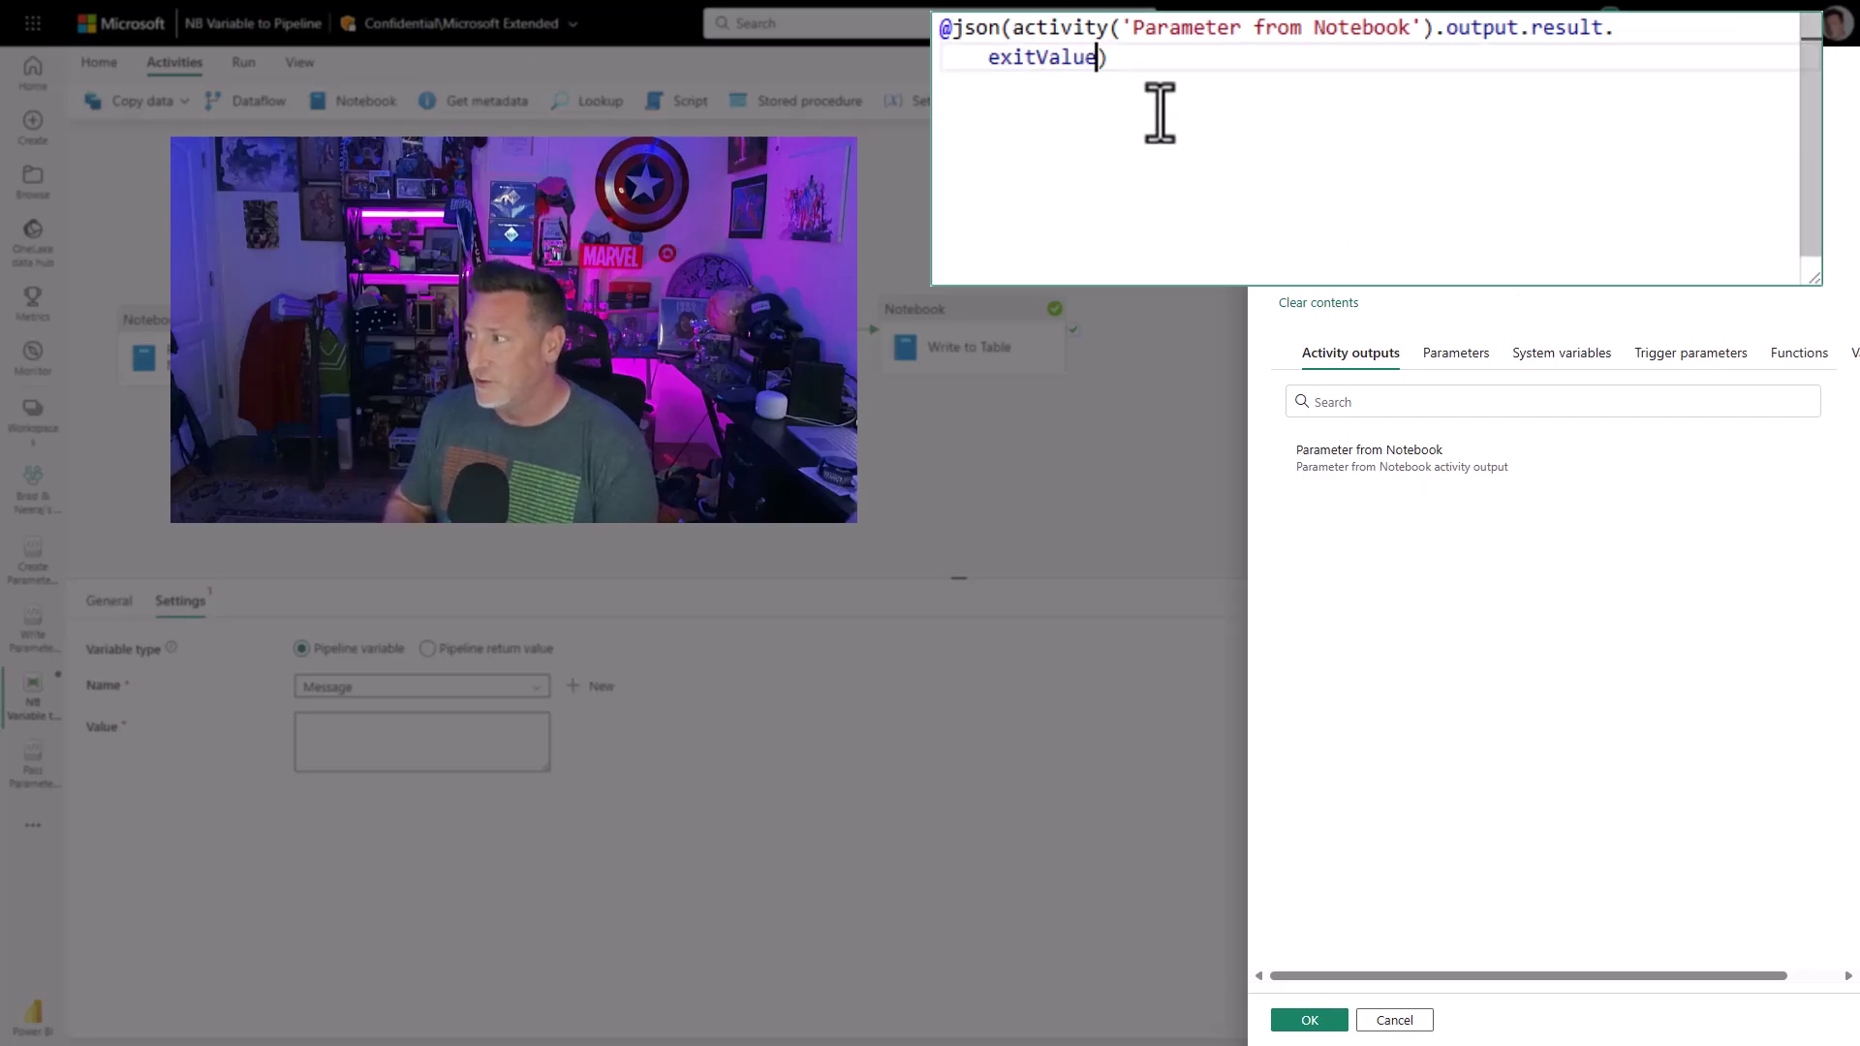
pyautogui.write(').')
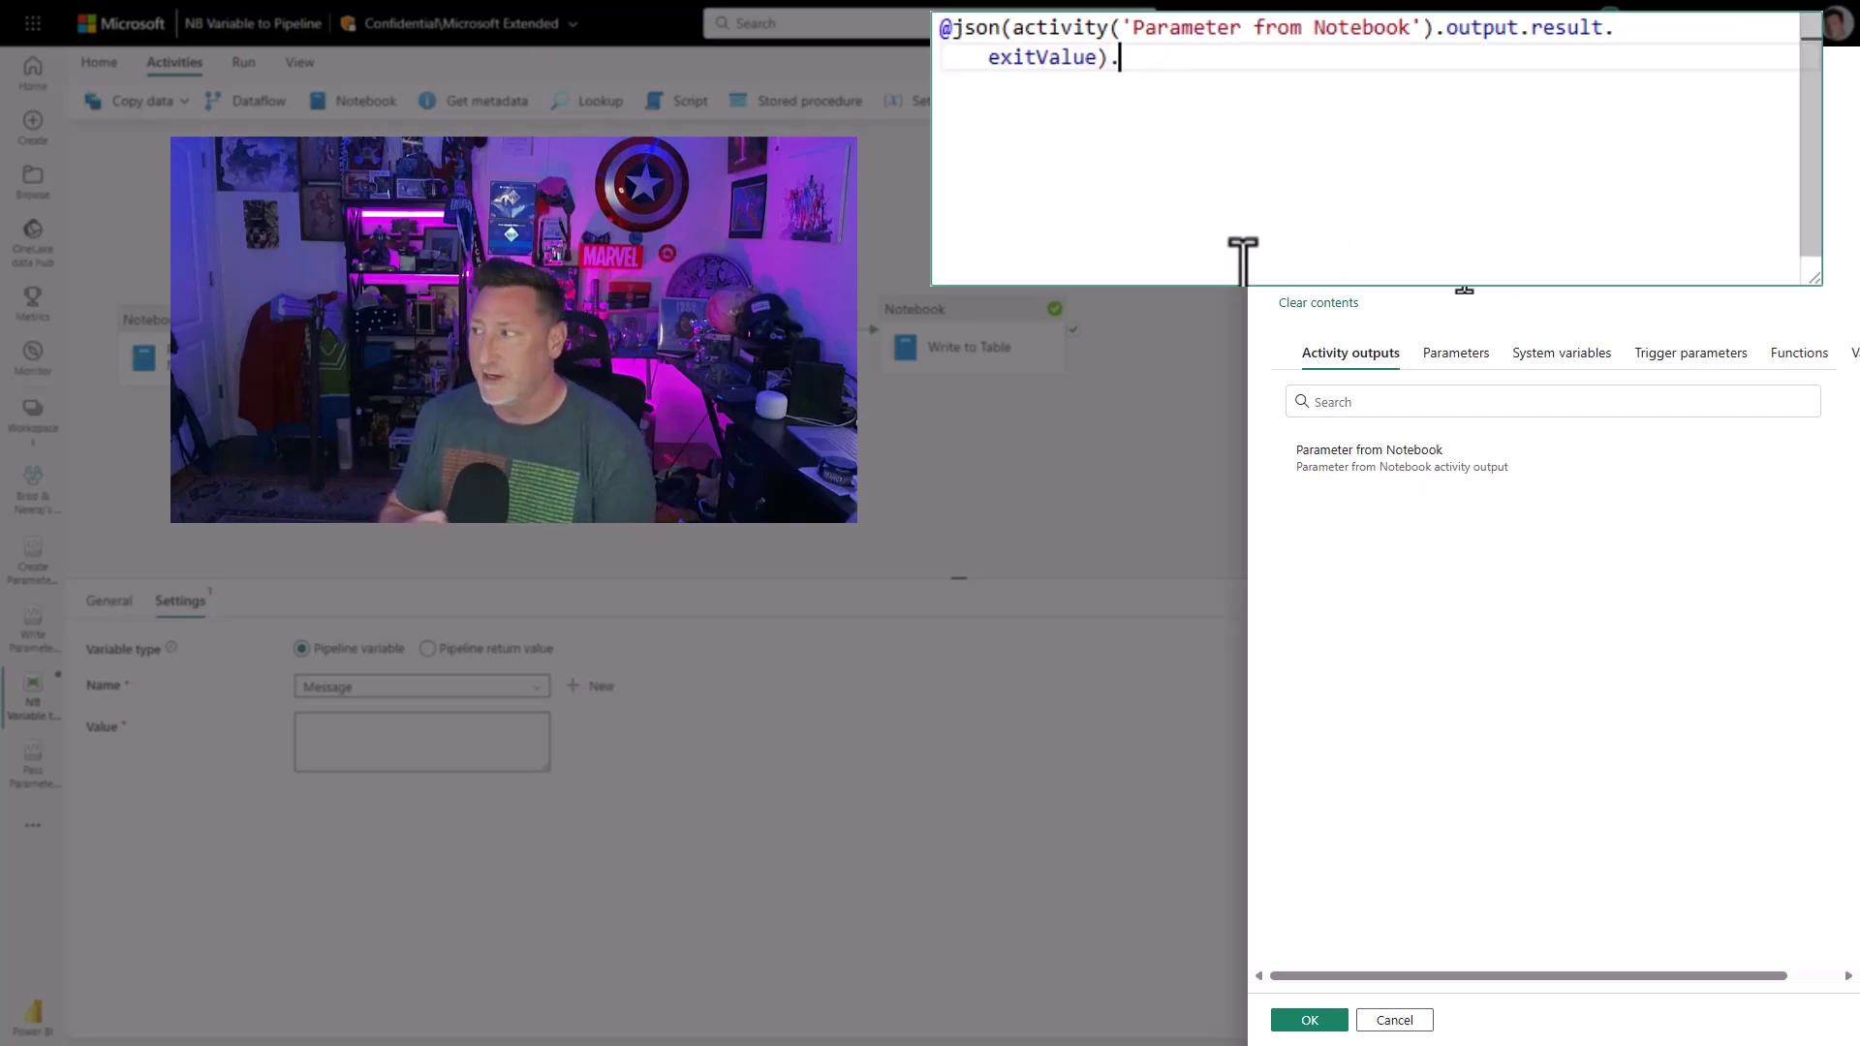
pyautogui.write('message')
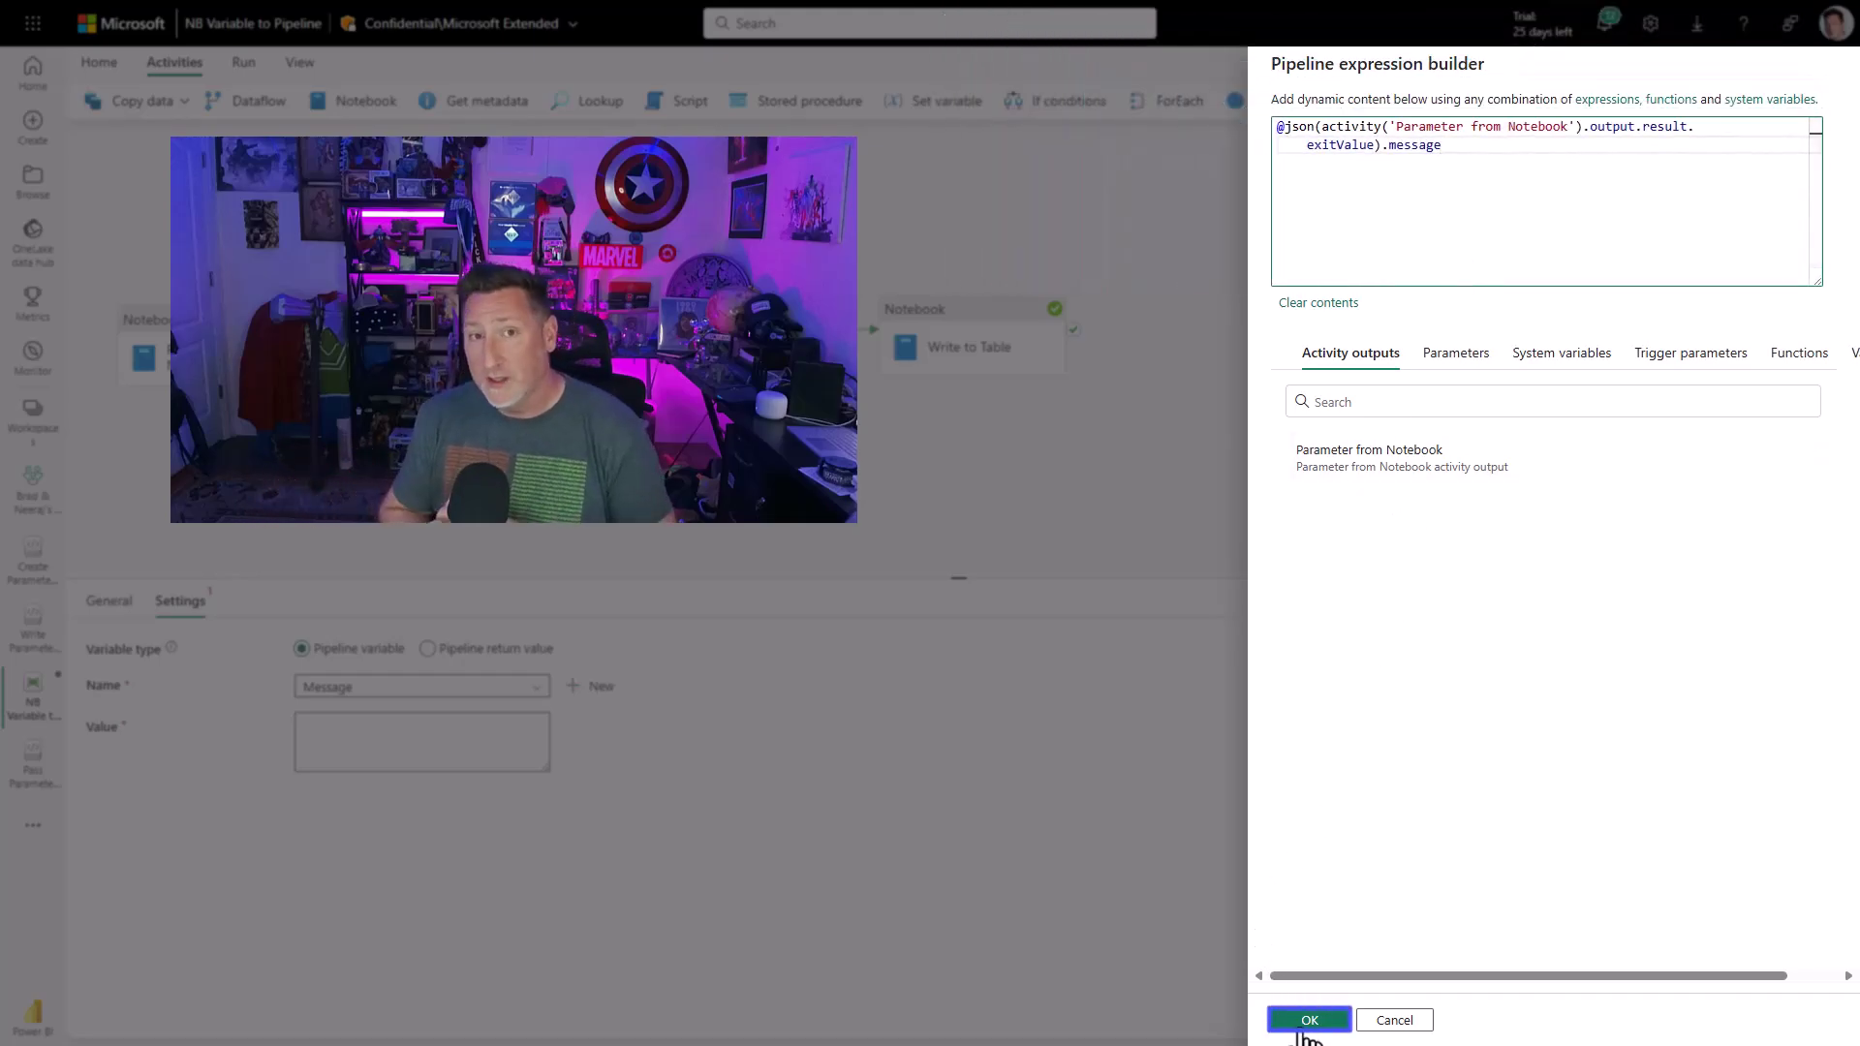
pyautogui.click(1306, 1025)
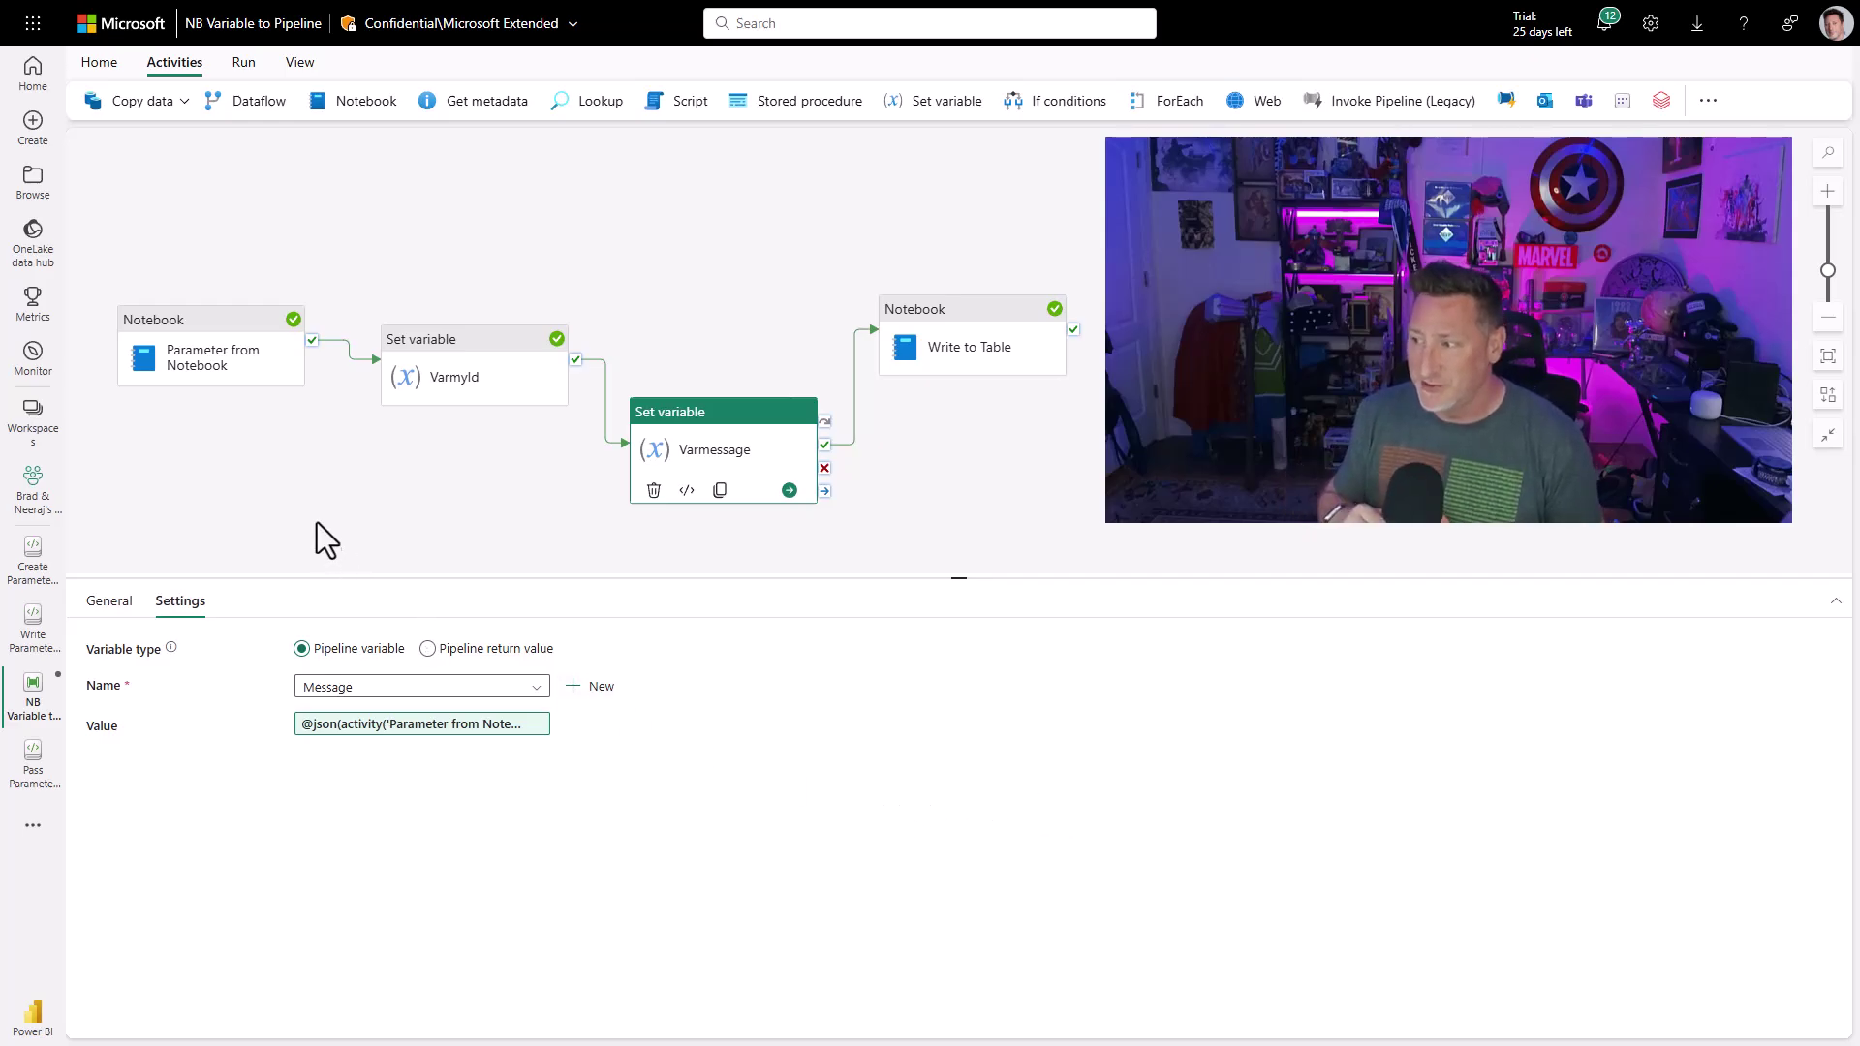
# Add a new Int base parameter NewNumber to the Write to Table activity.
pyautogui.click(237, 62)
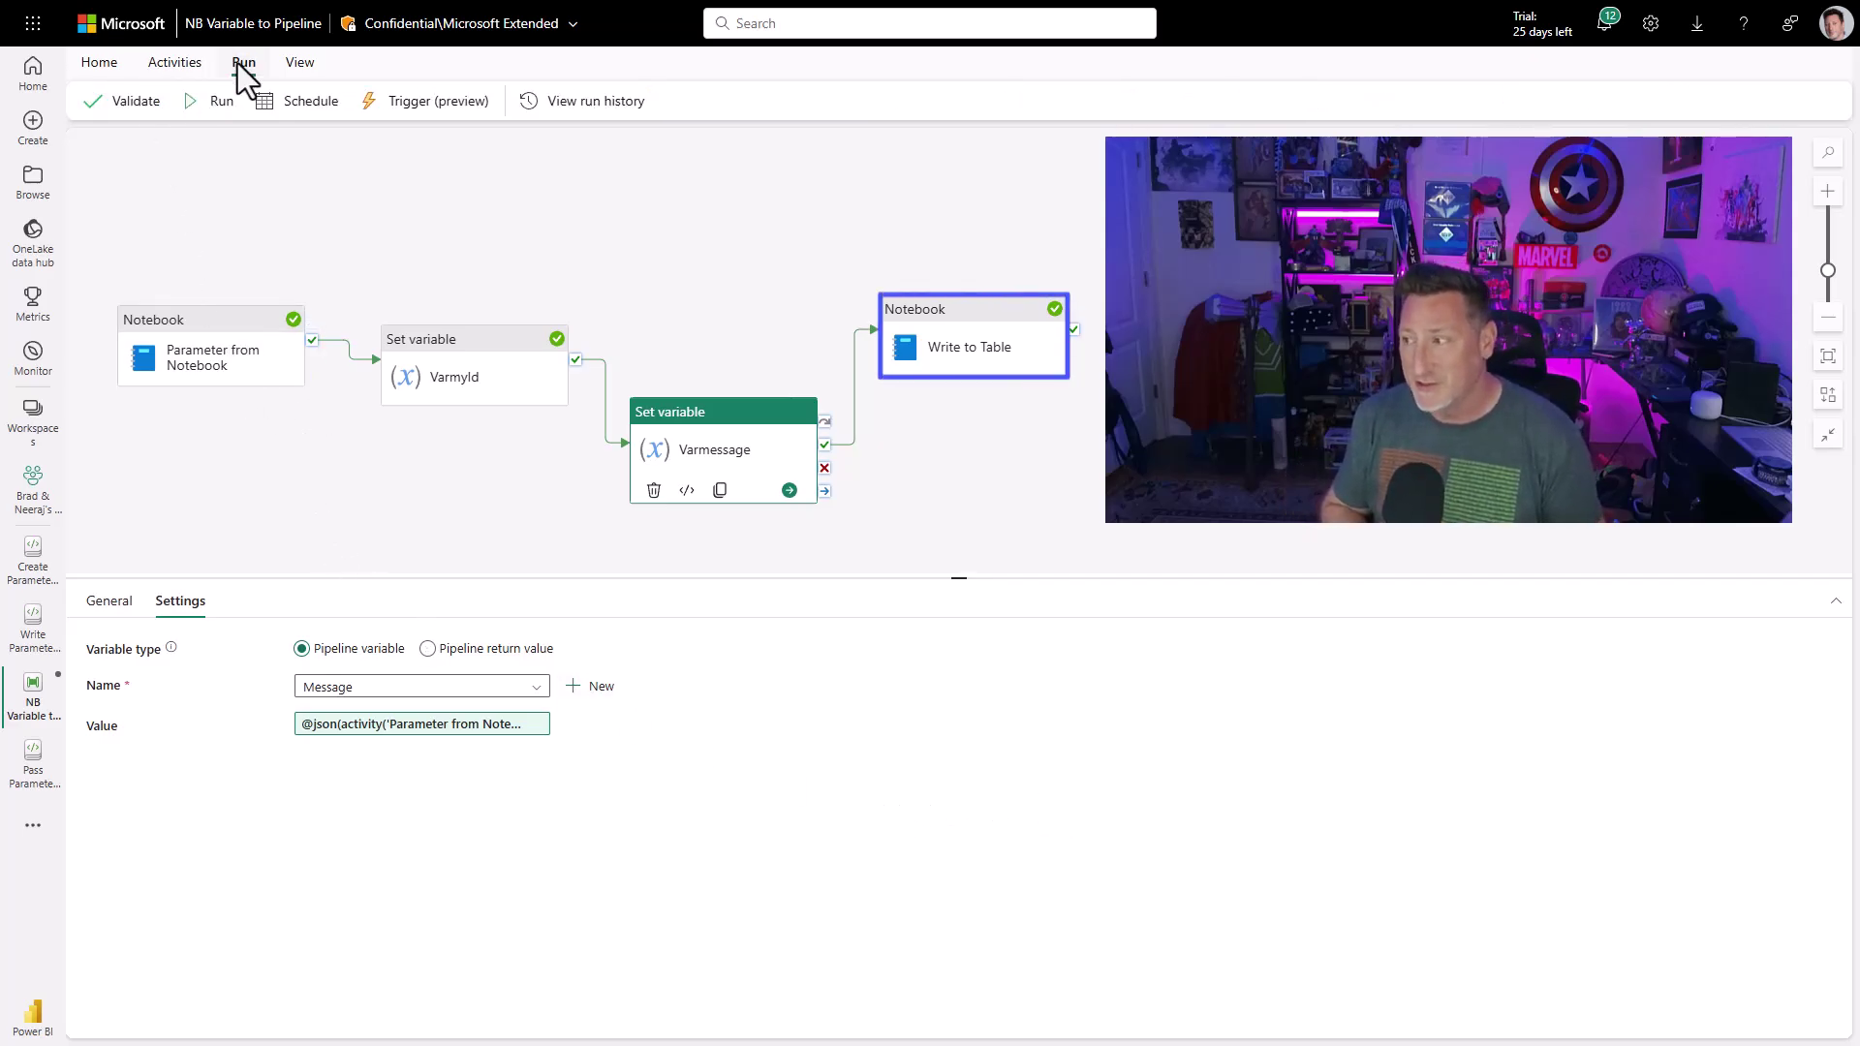
pyautogui.click(1012, 365)
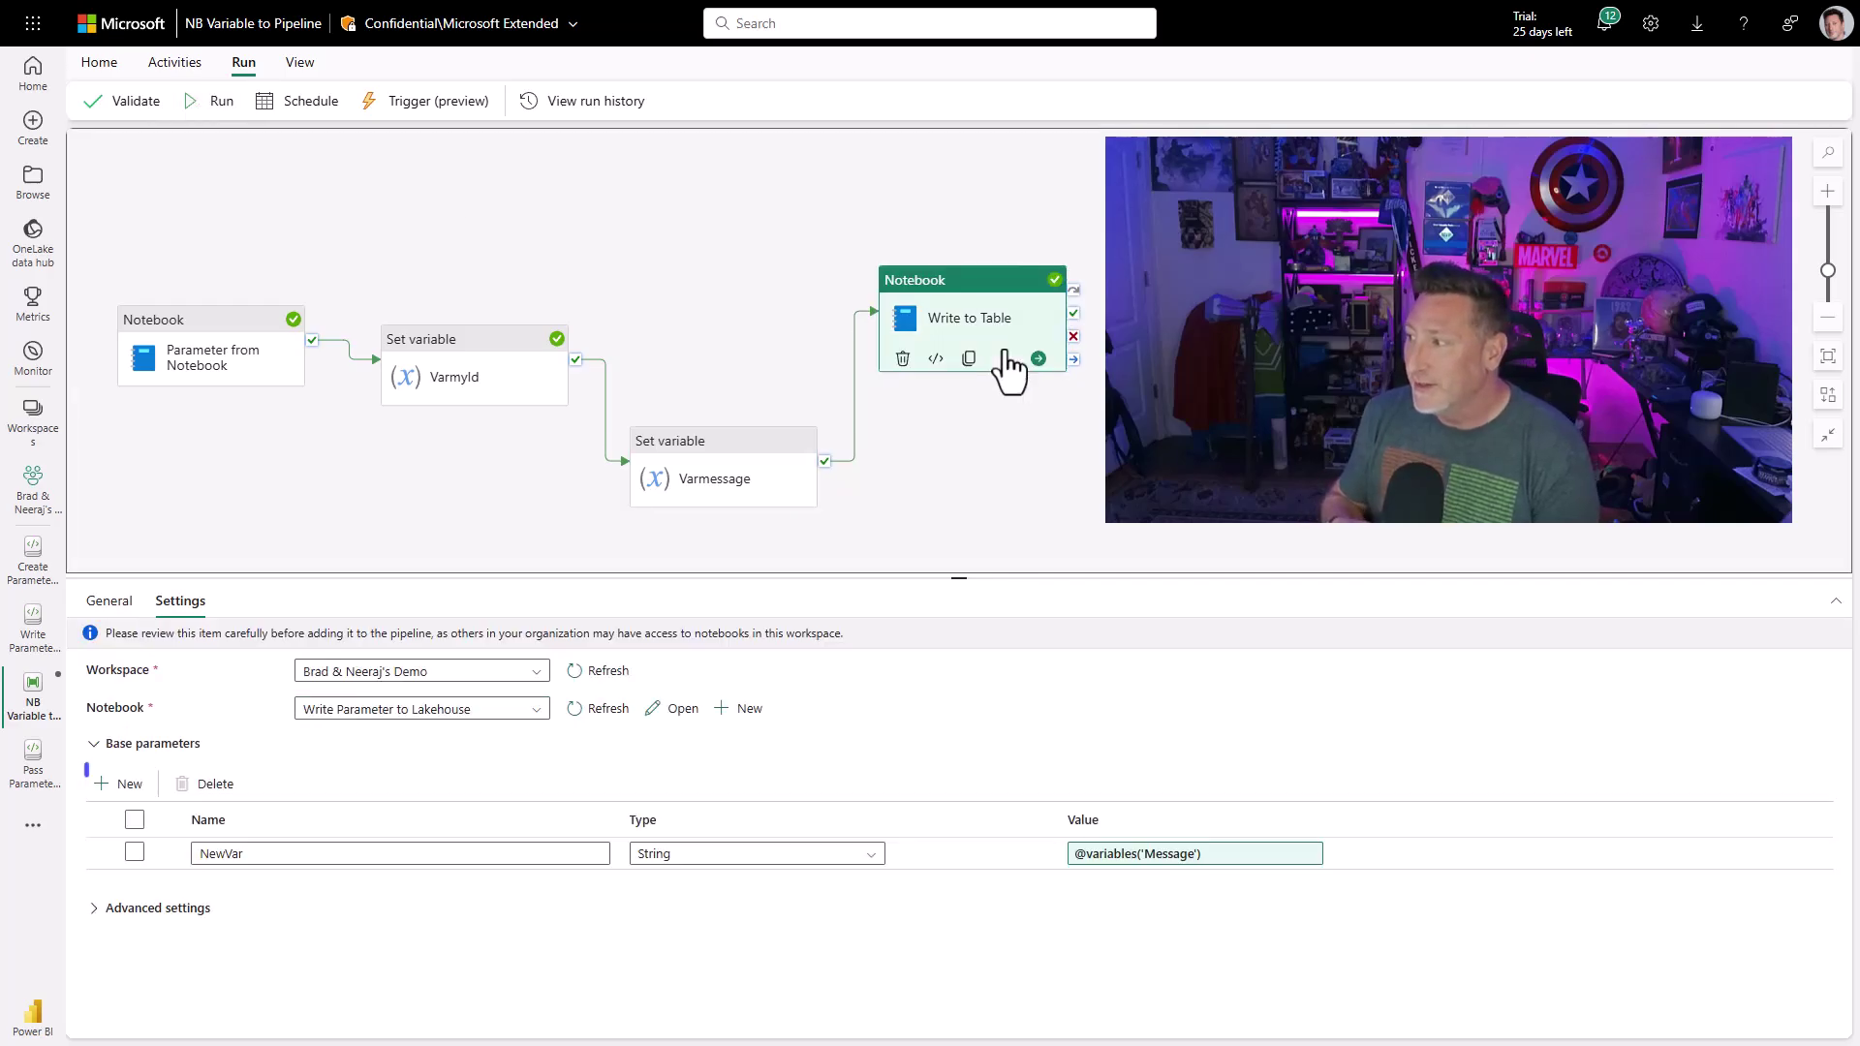
pyautogui.click(100, 785)
pyautogui.click(212, 884)
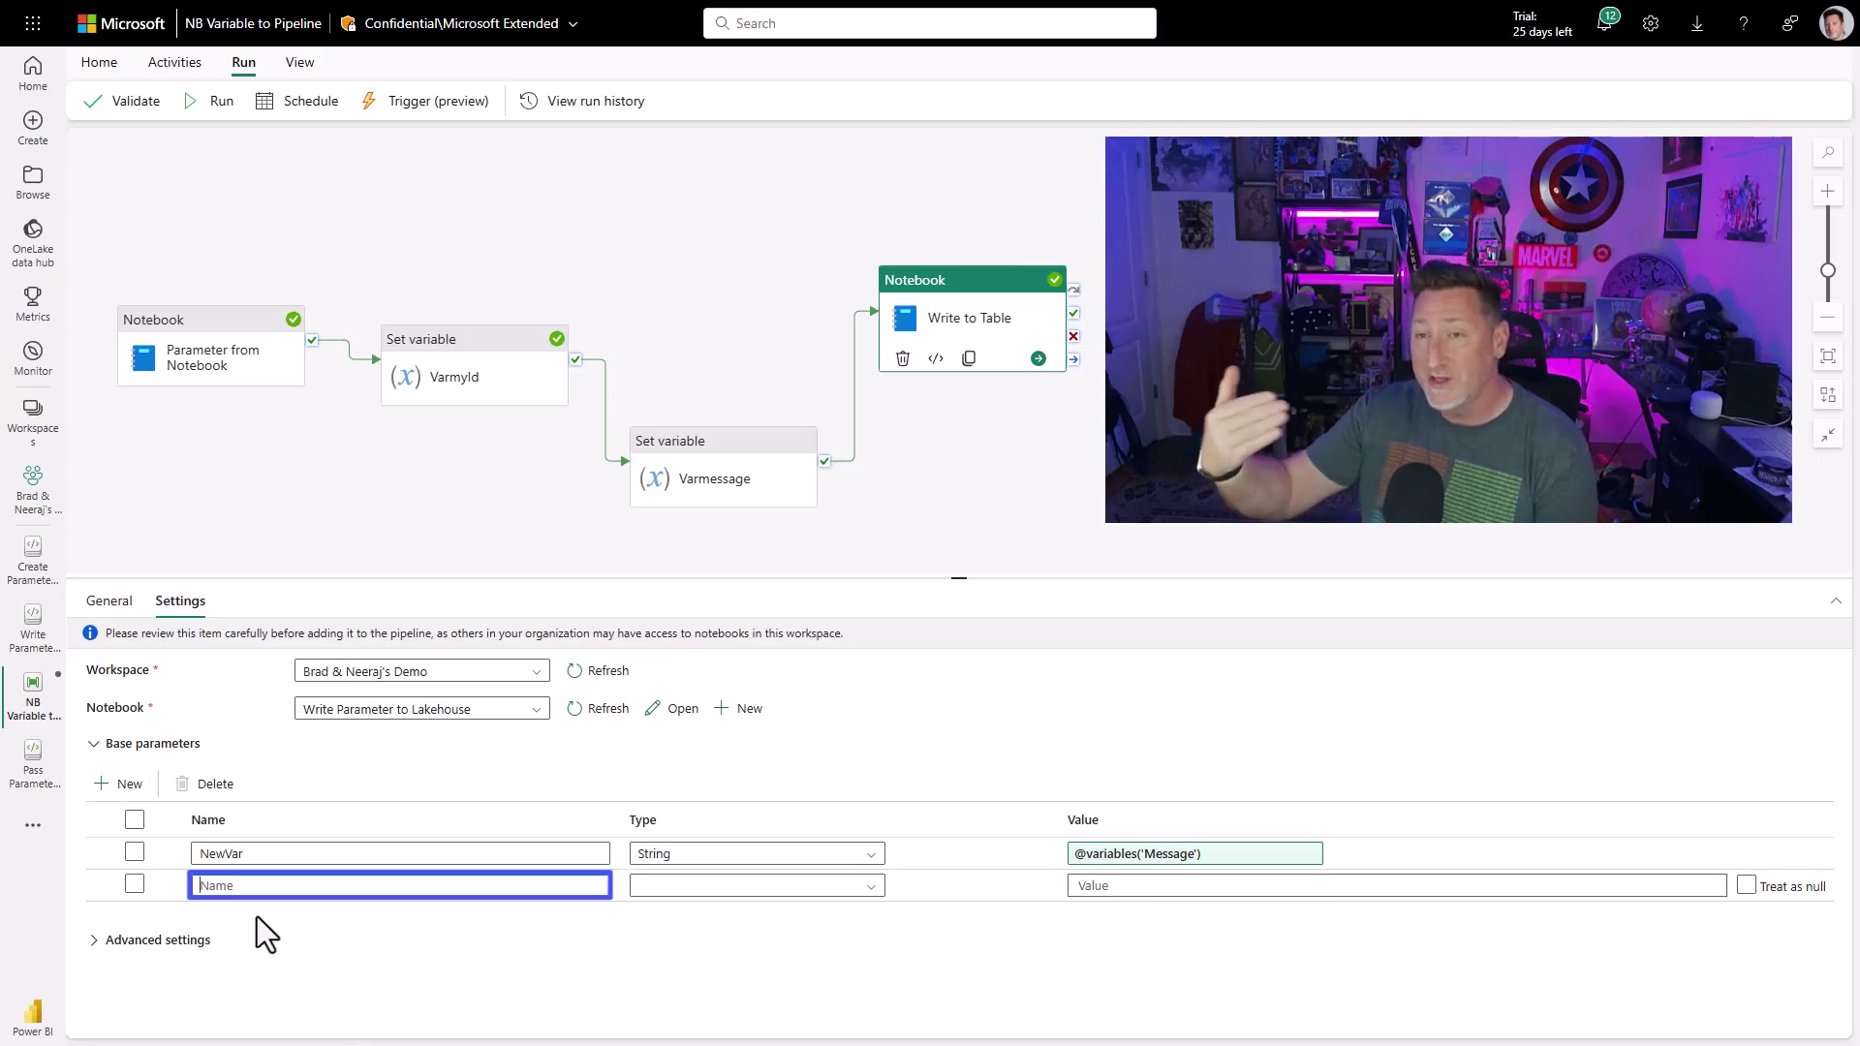
pyautogui.write('NewNumber')
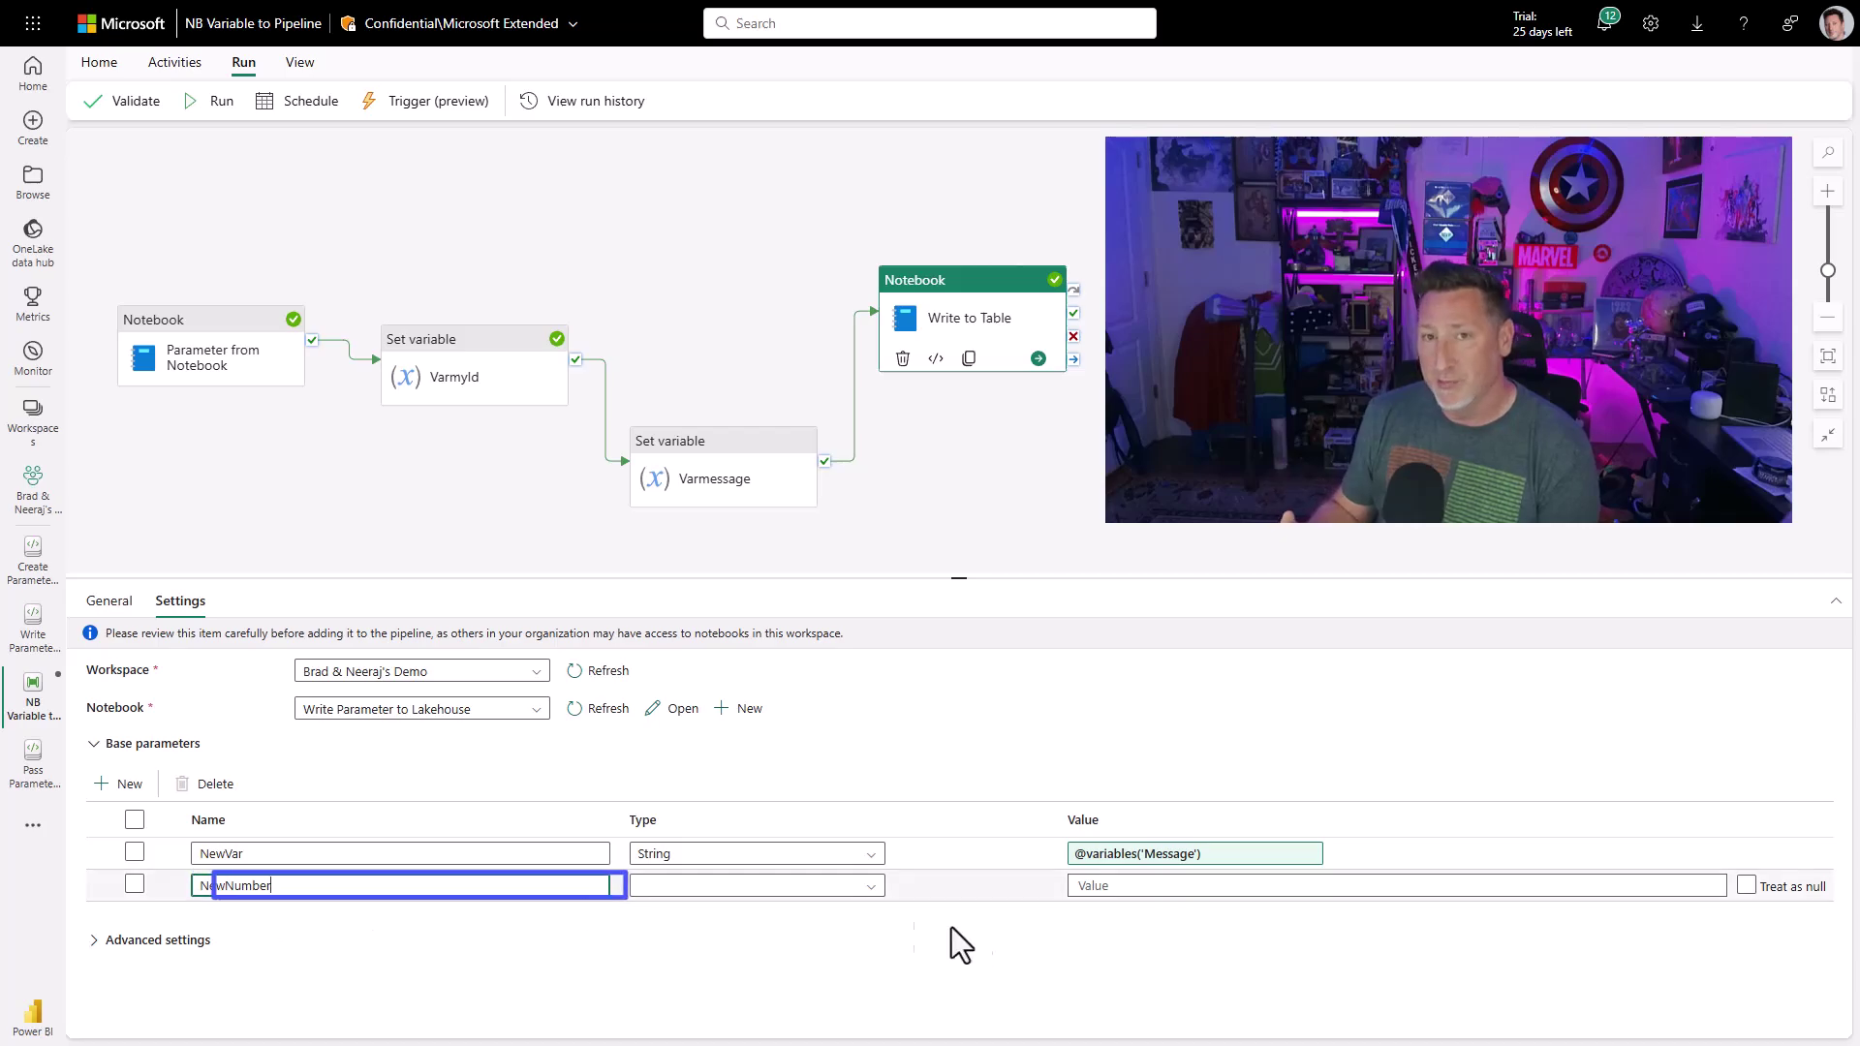
pyautogui.press('Tab')
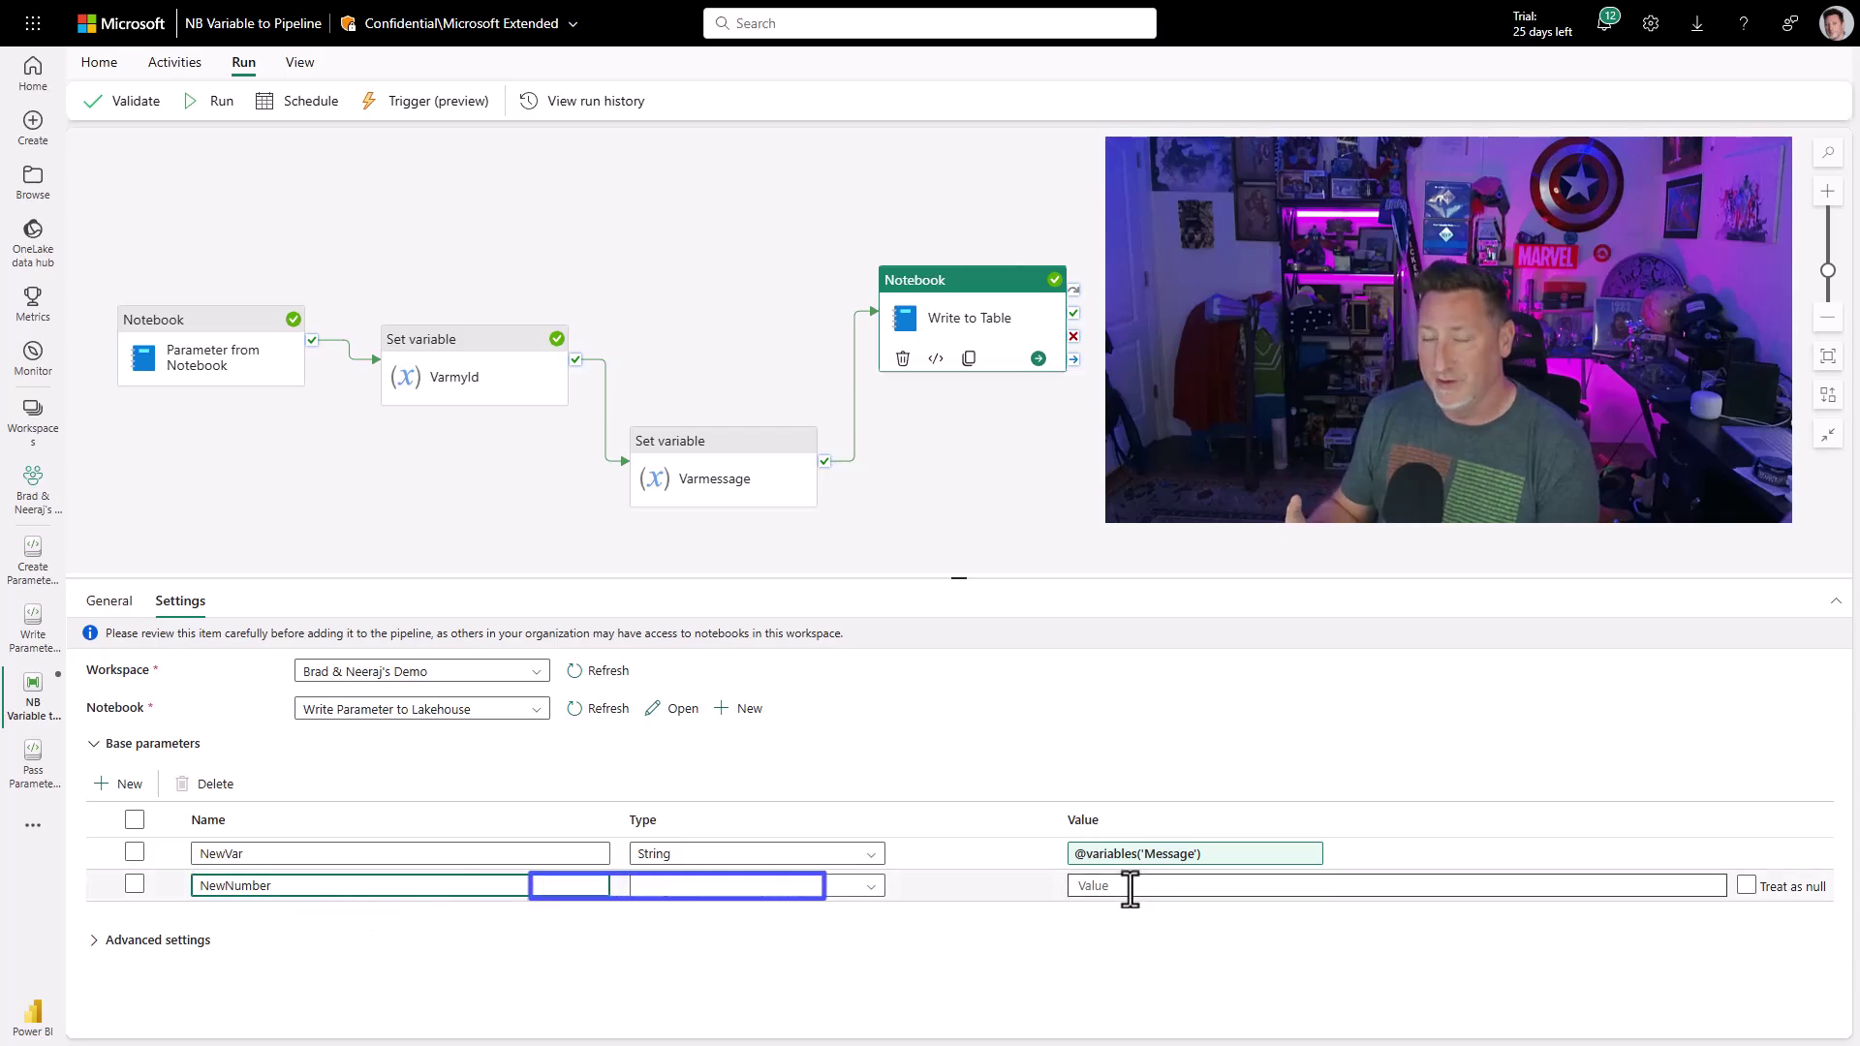
pyautogui.click(876, 901)
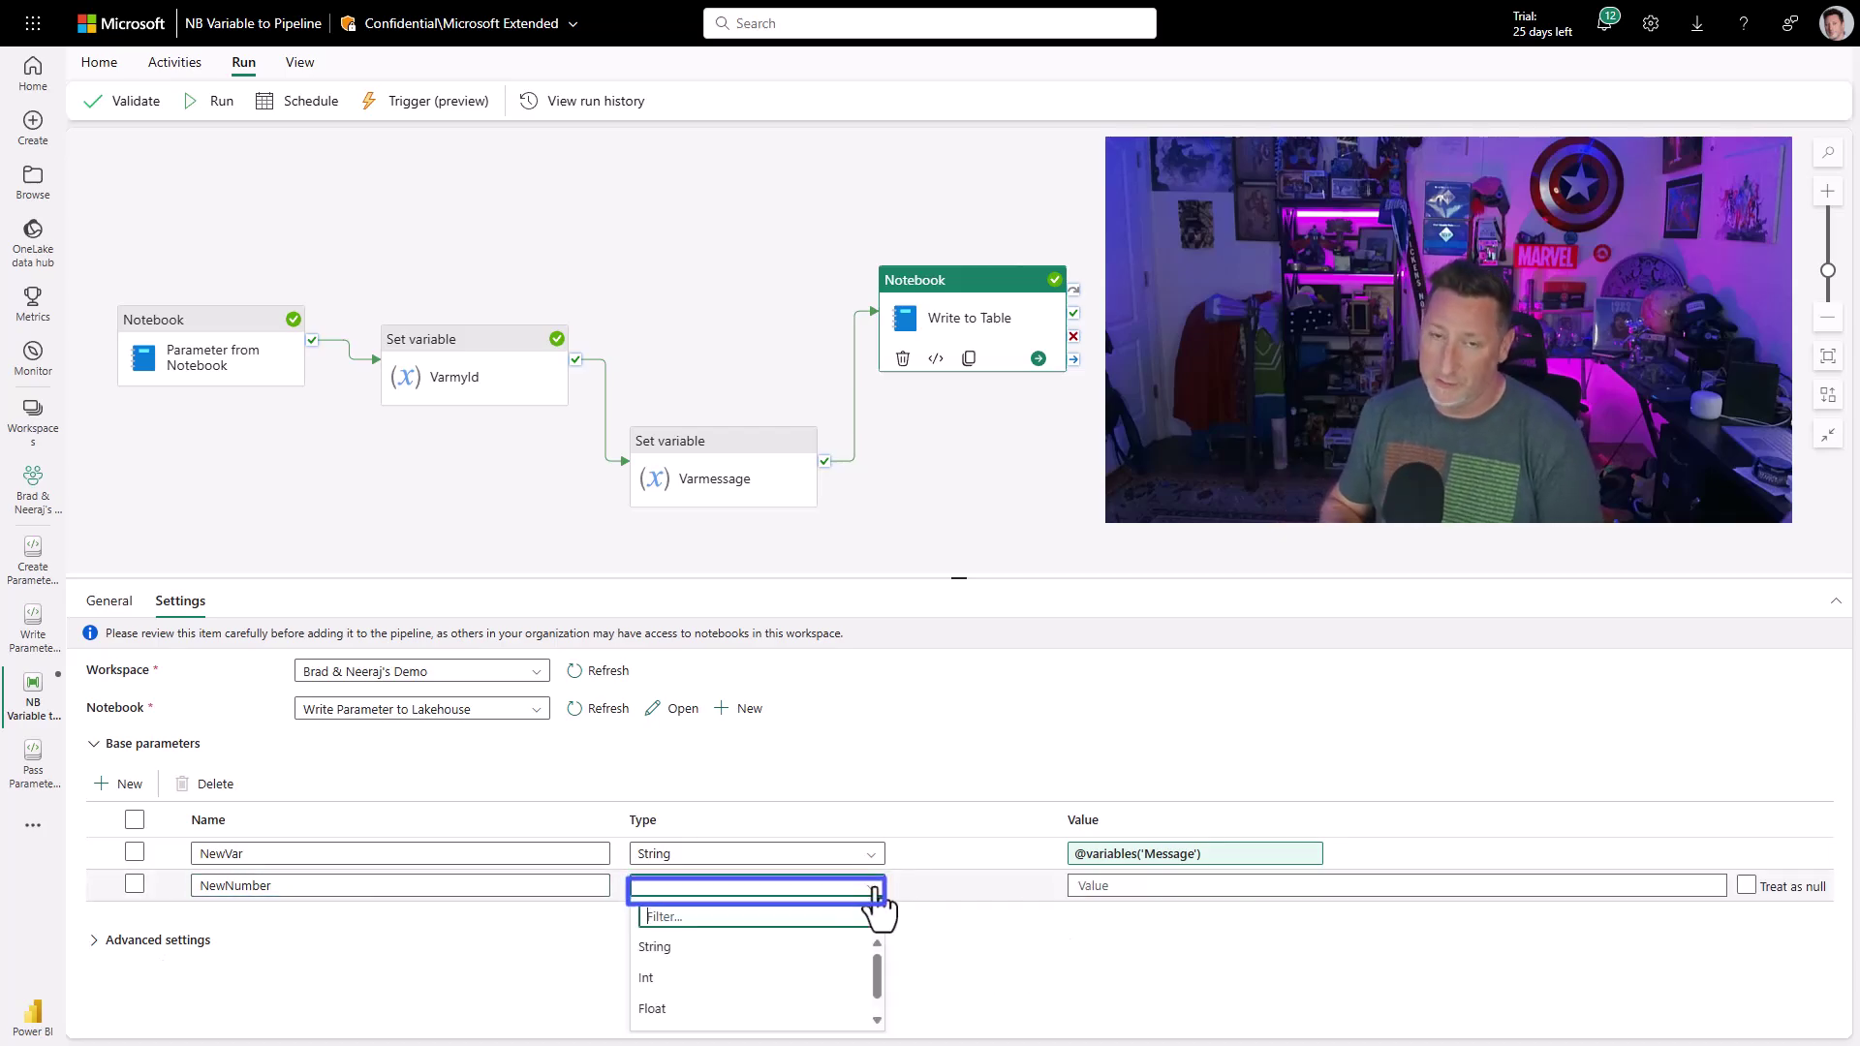
pyautogui.click(753, 983)
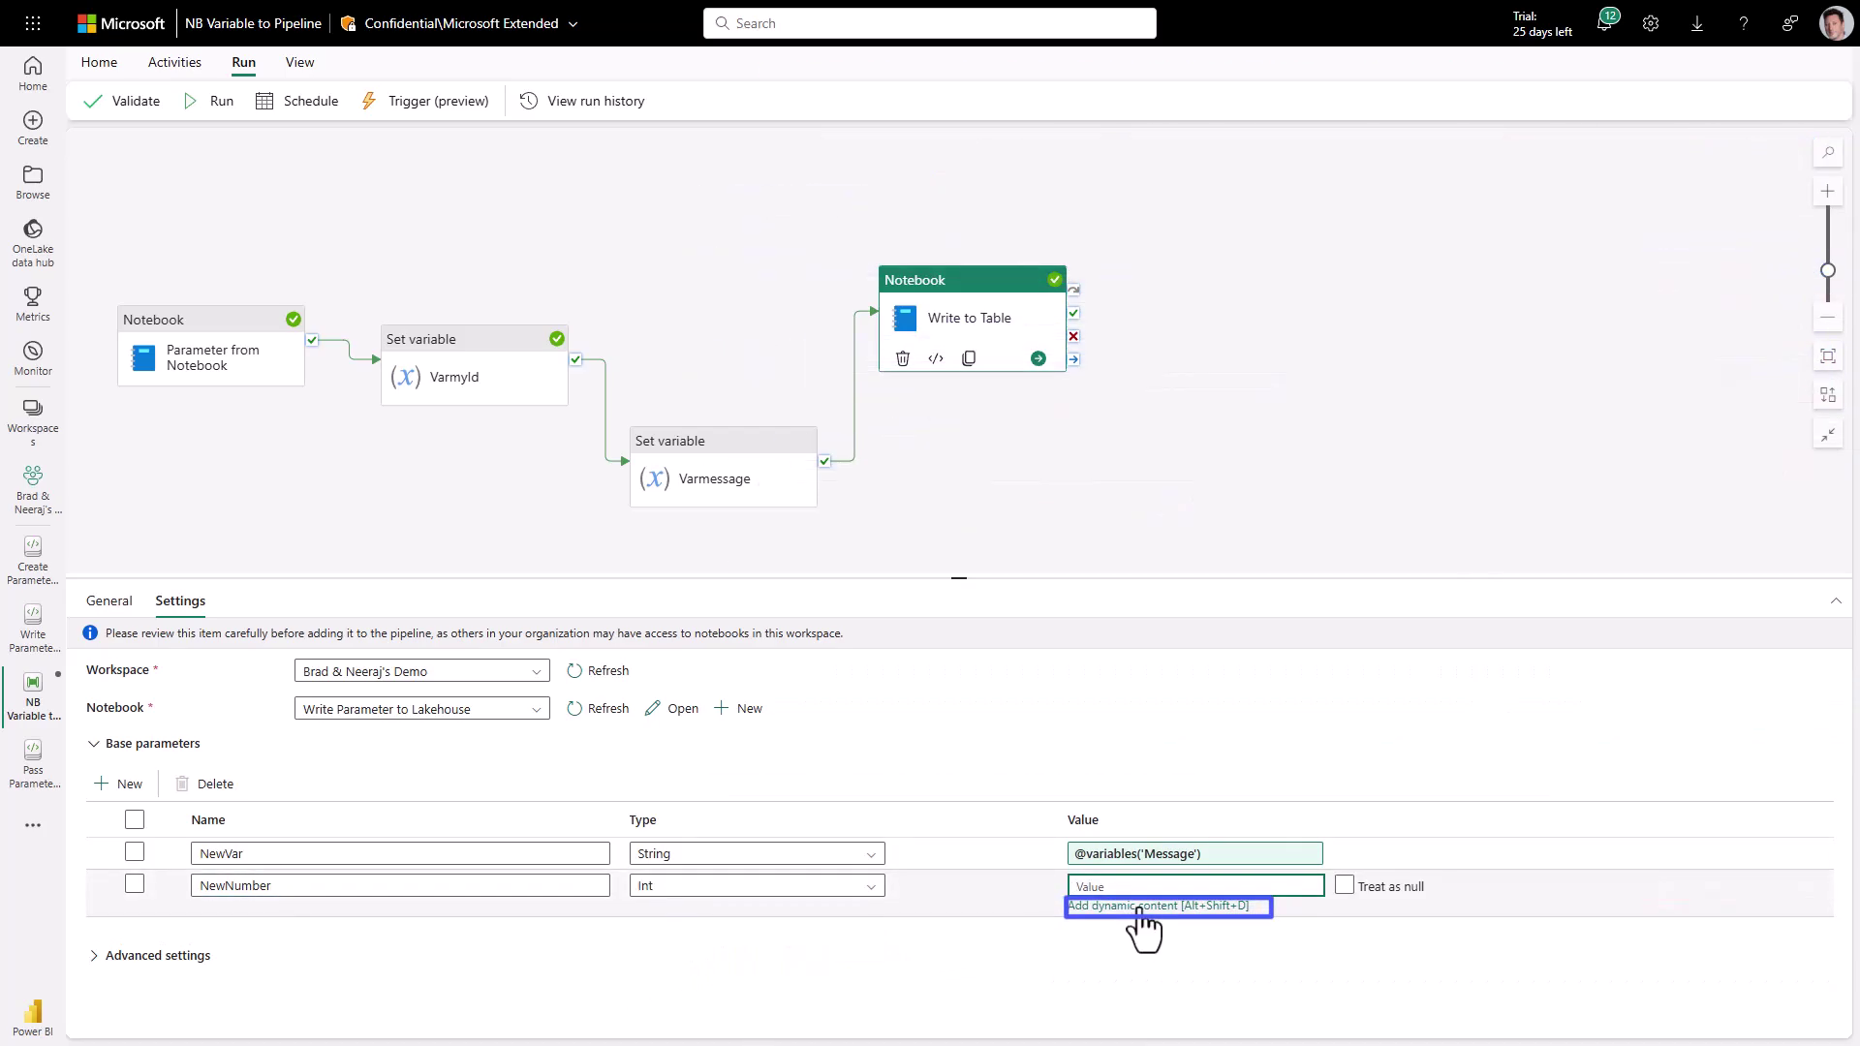
pyautogui.click(1139, 909)
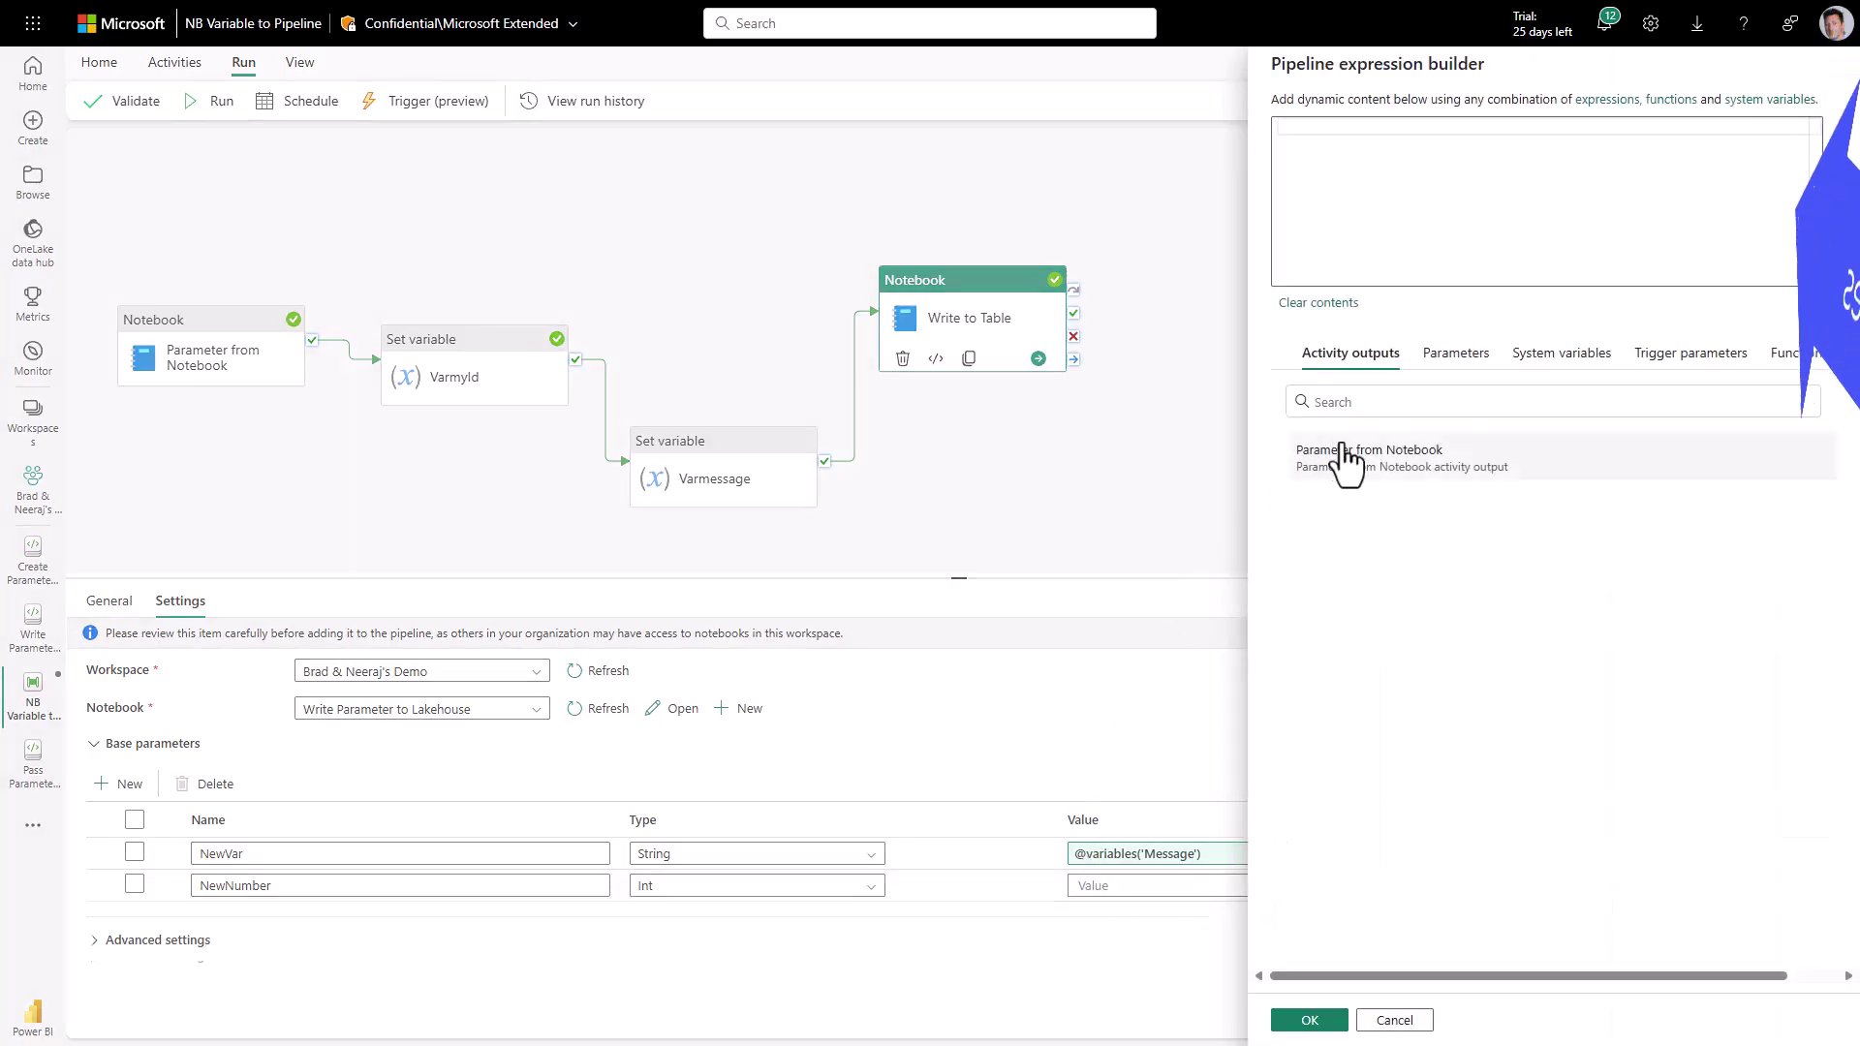
pyautogui.click(1850, 368)
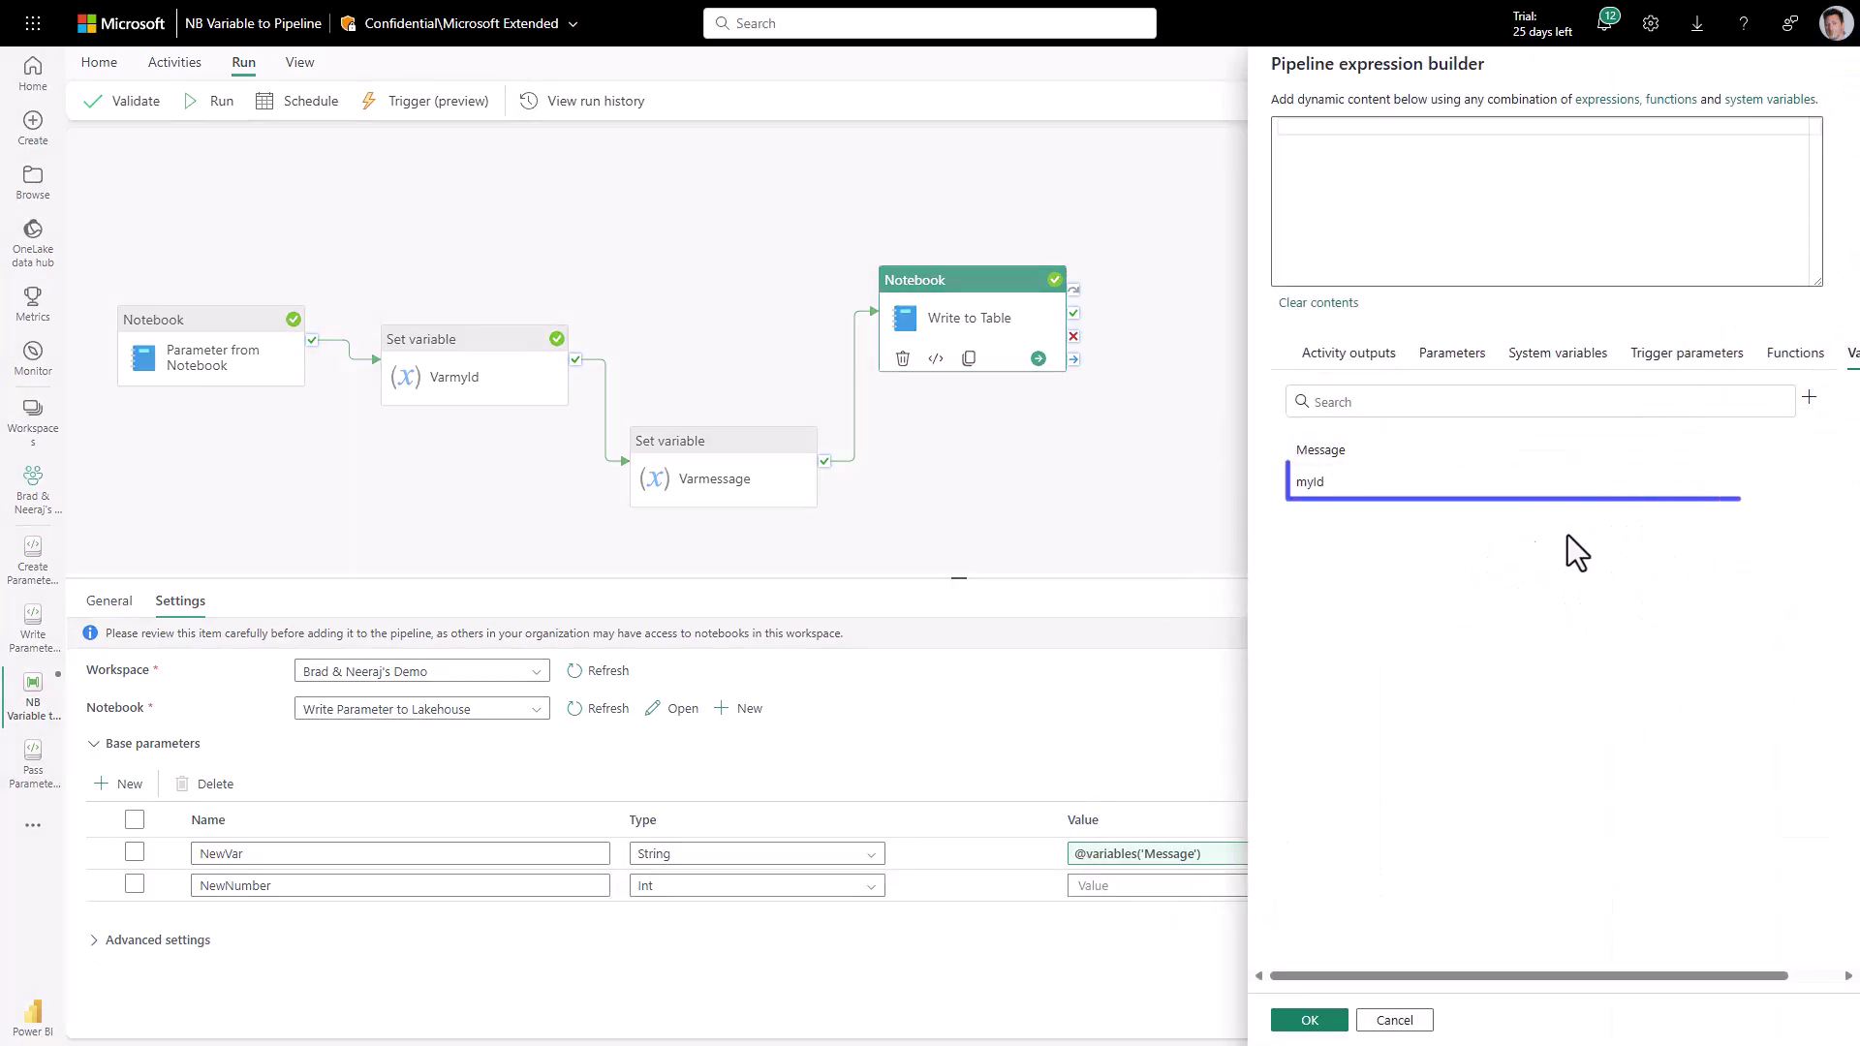
pyautogui.click(1354, 484)
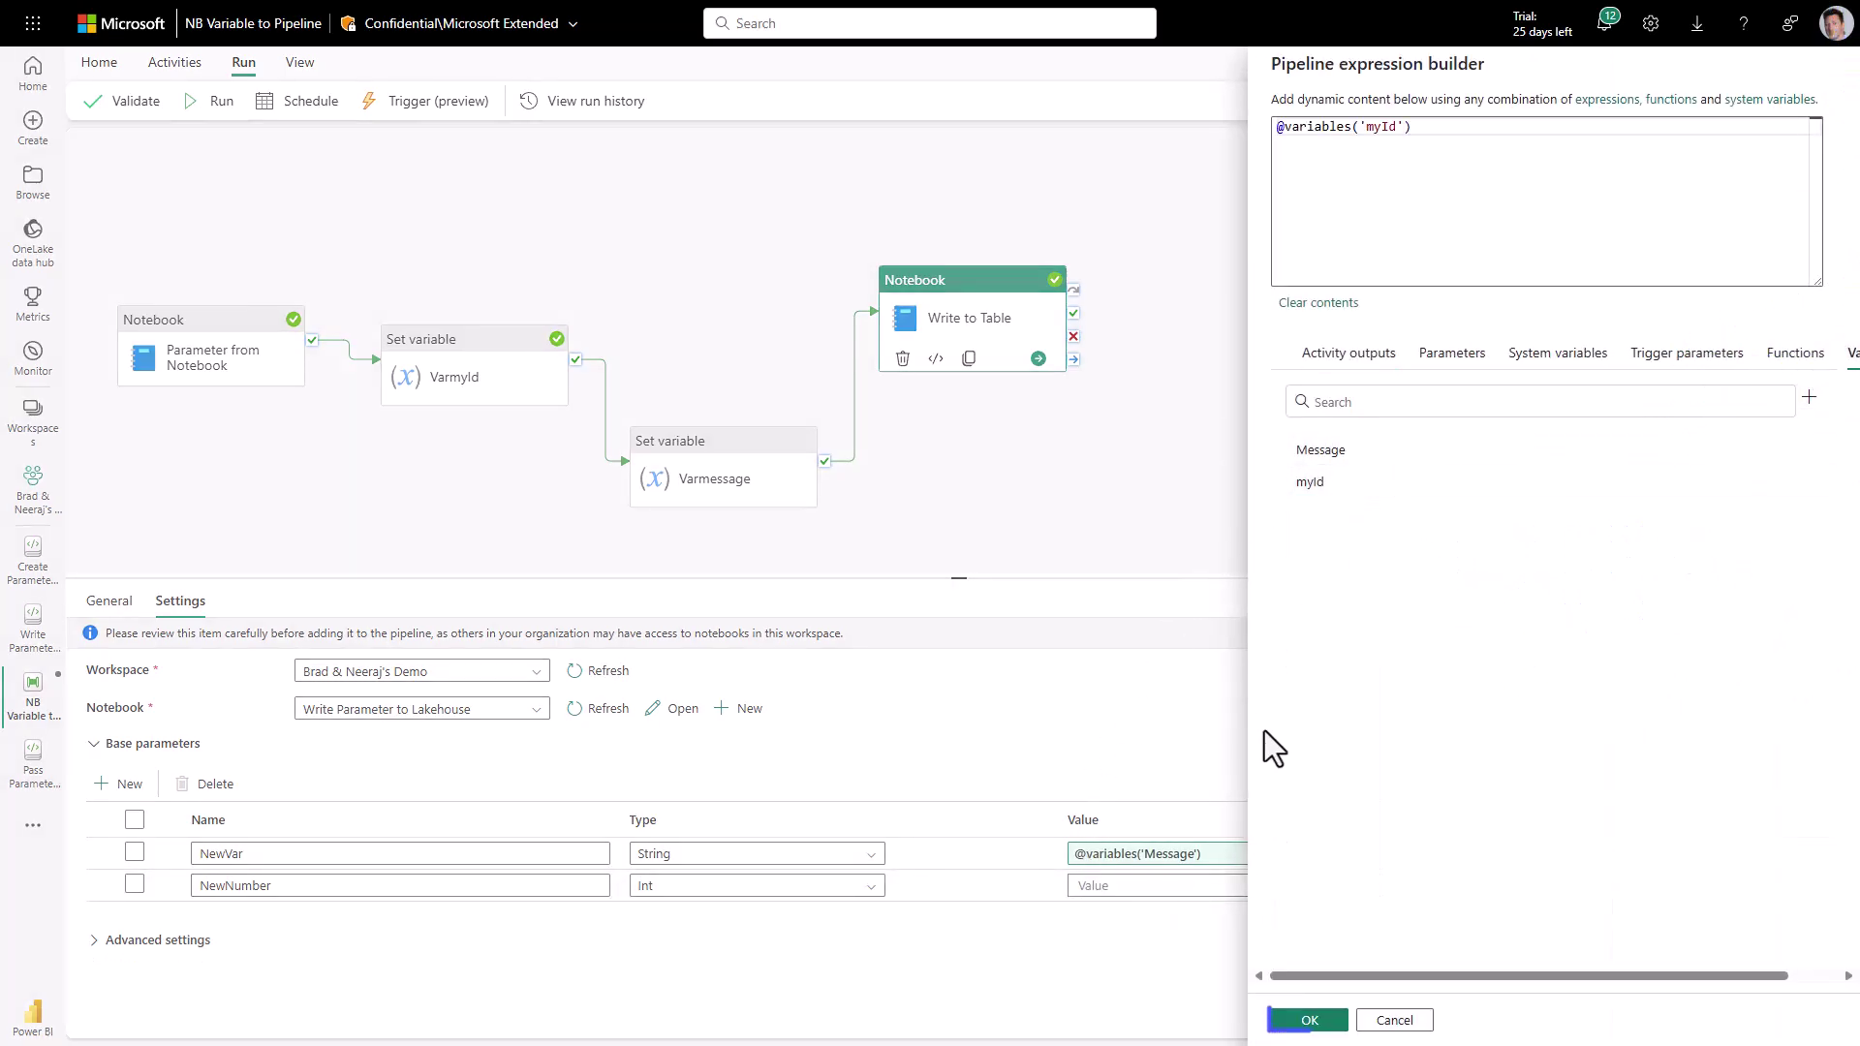
pyautogui.click(1303, 1022)
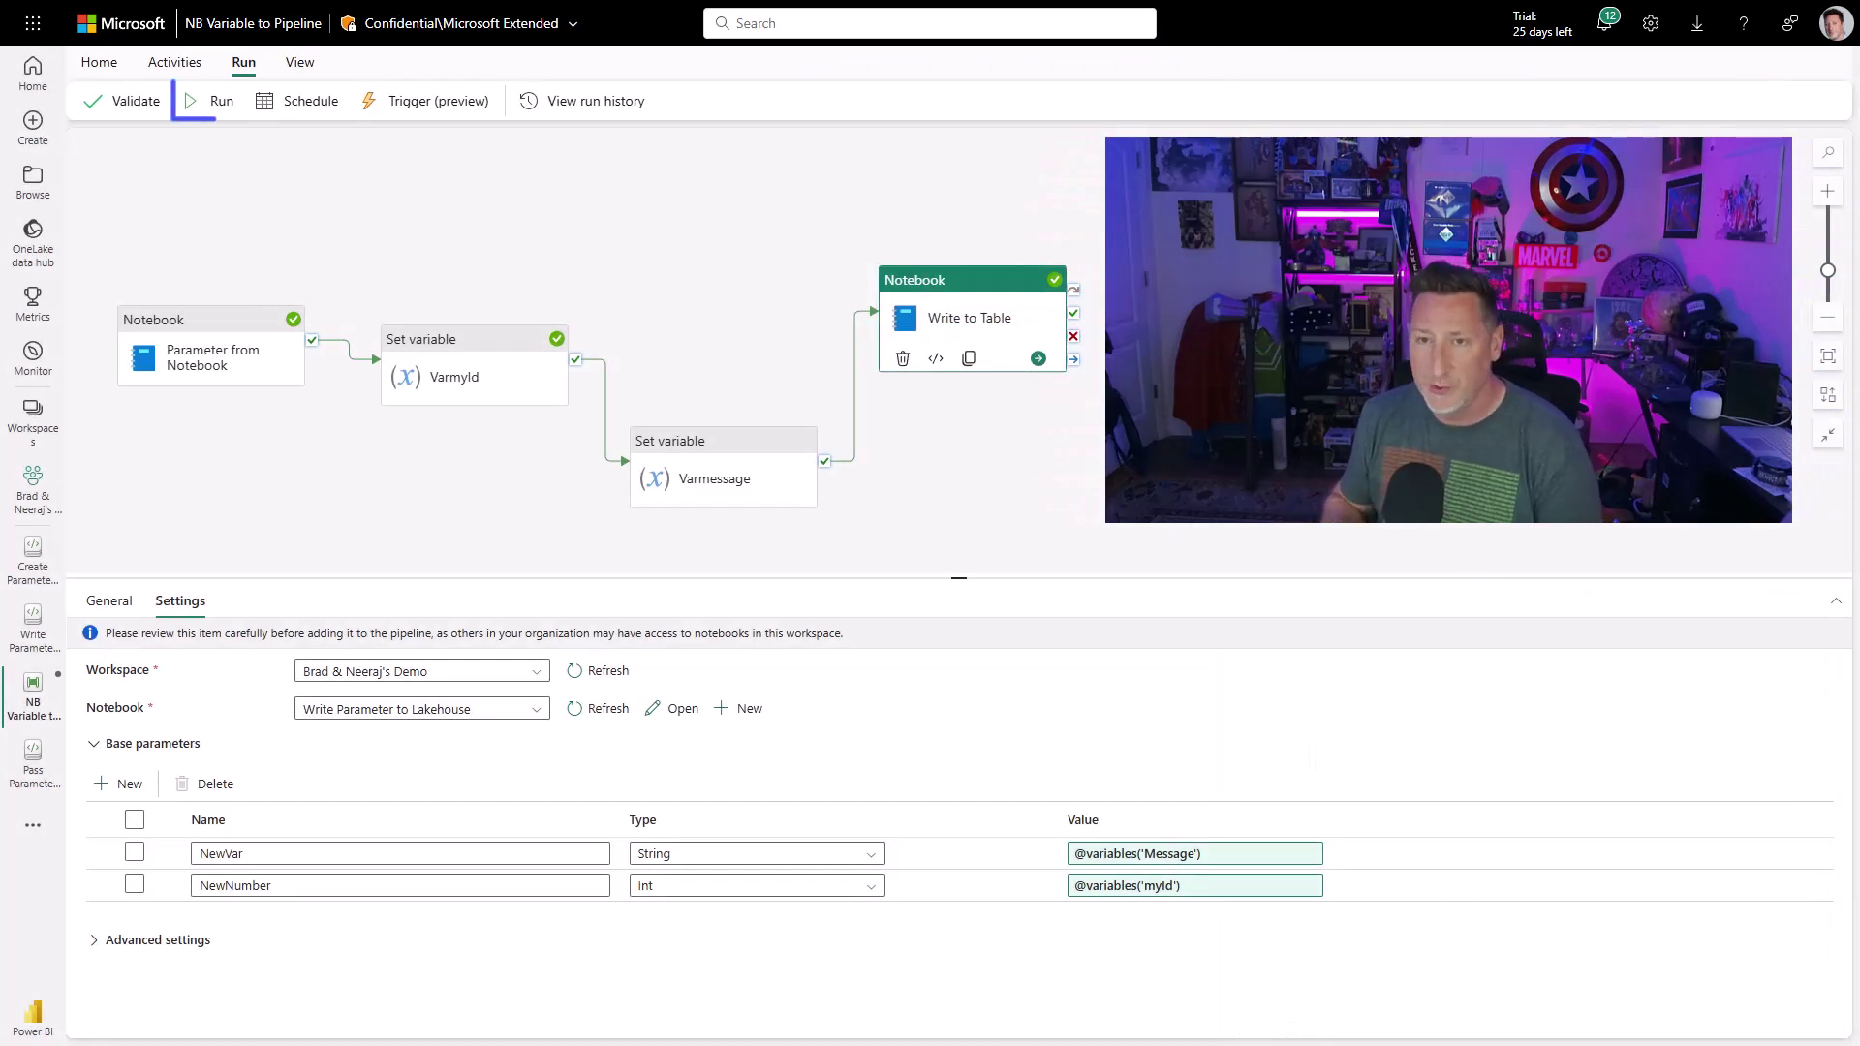
# Save and run the pipeline, refreshing the Output tab until all four activities succeed.
pyautogui.click(212, 104)
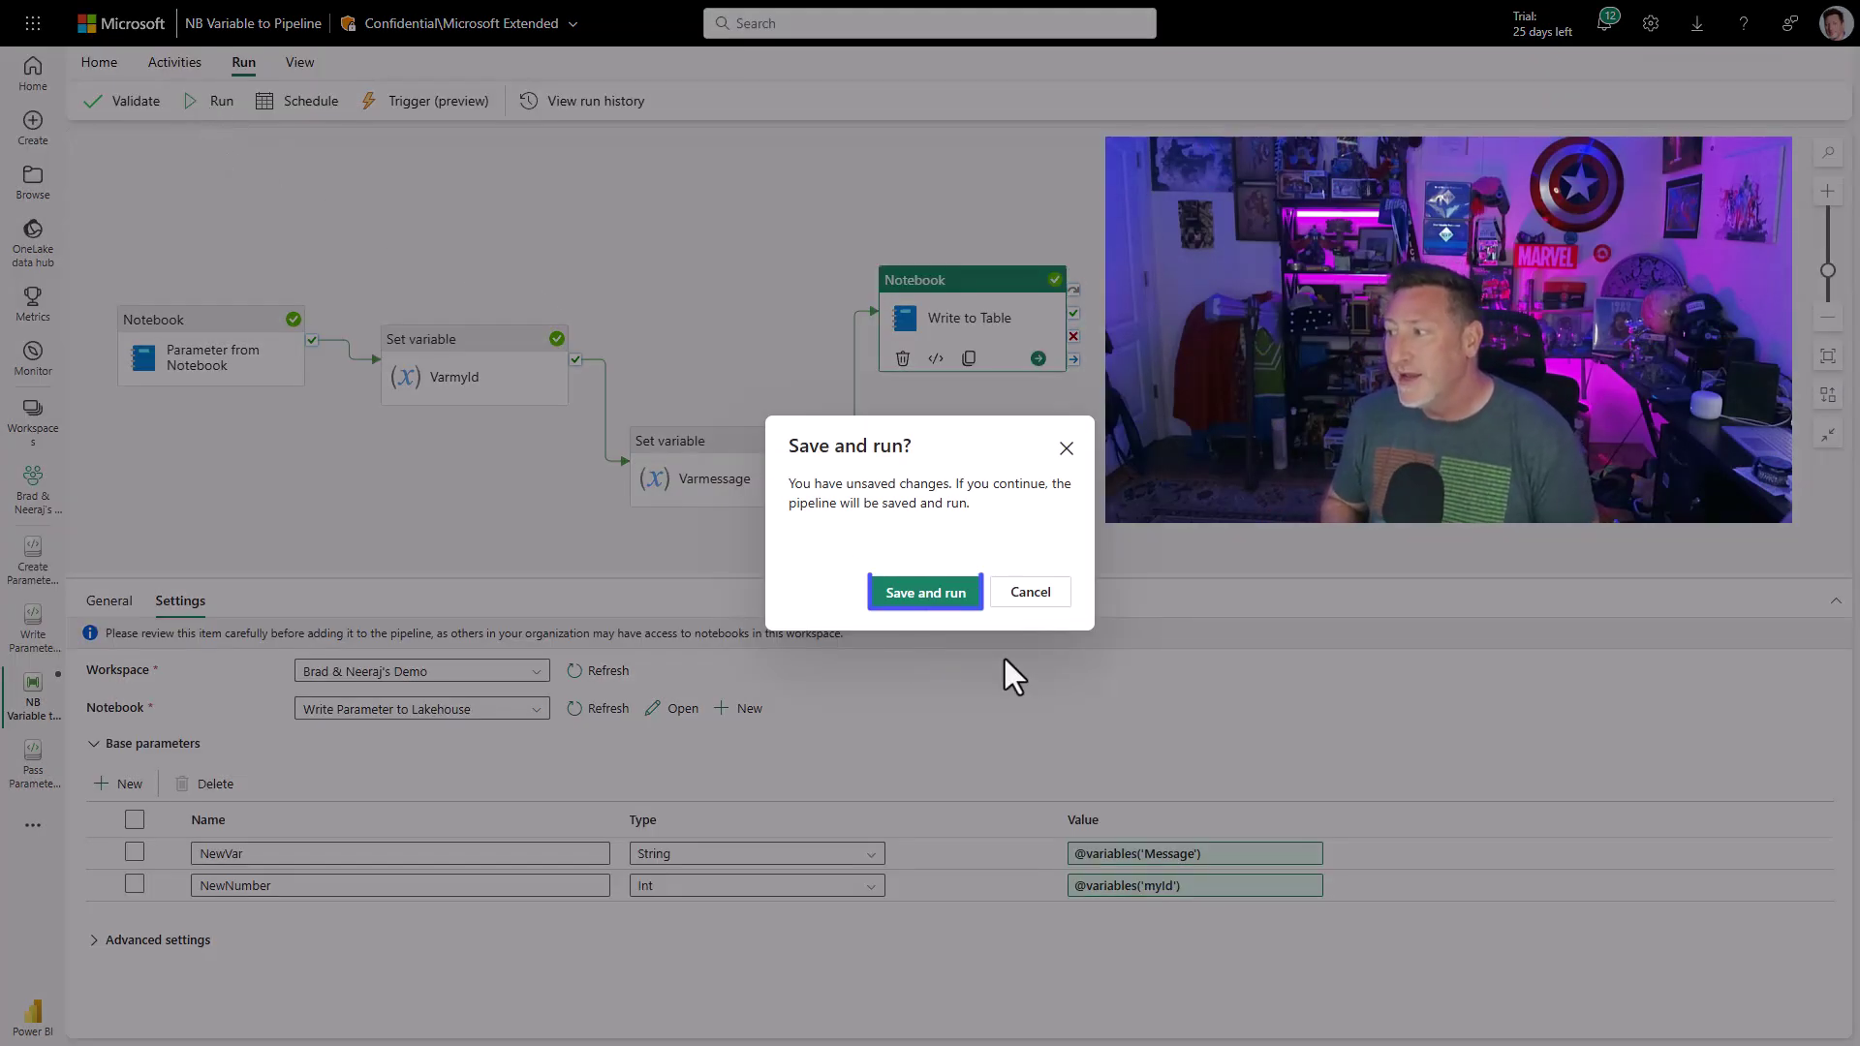
pyautogui.click(945, 596)
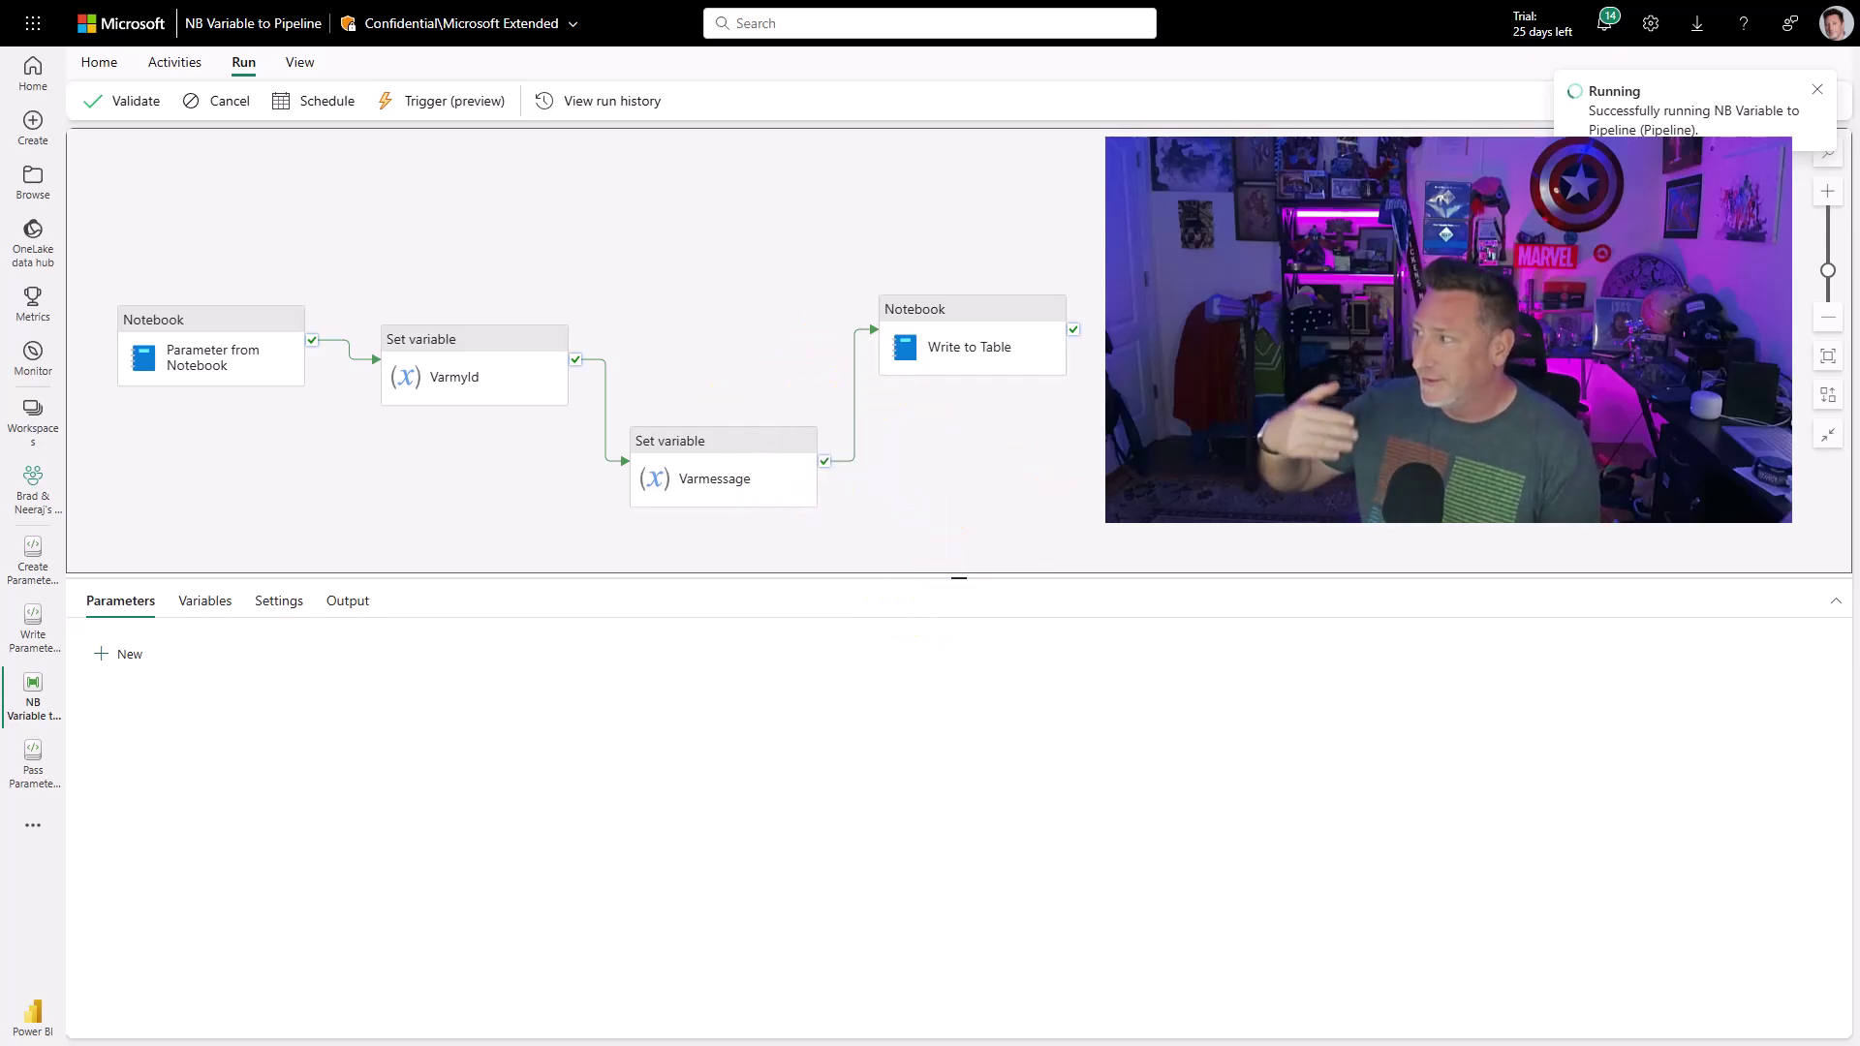
pyautogui.click(347, 601)
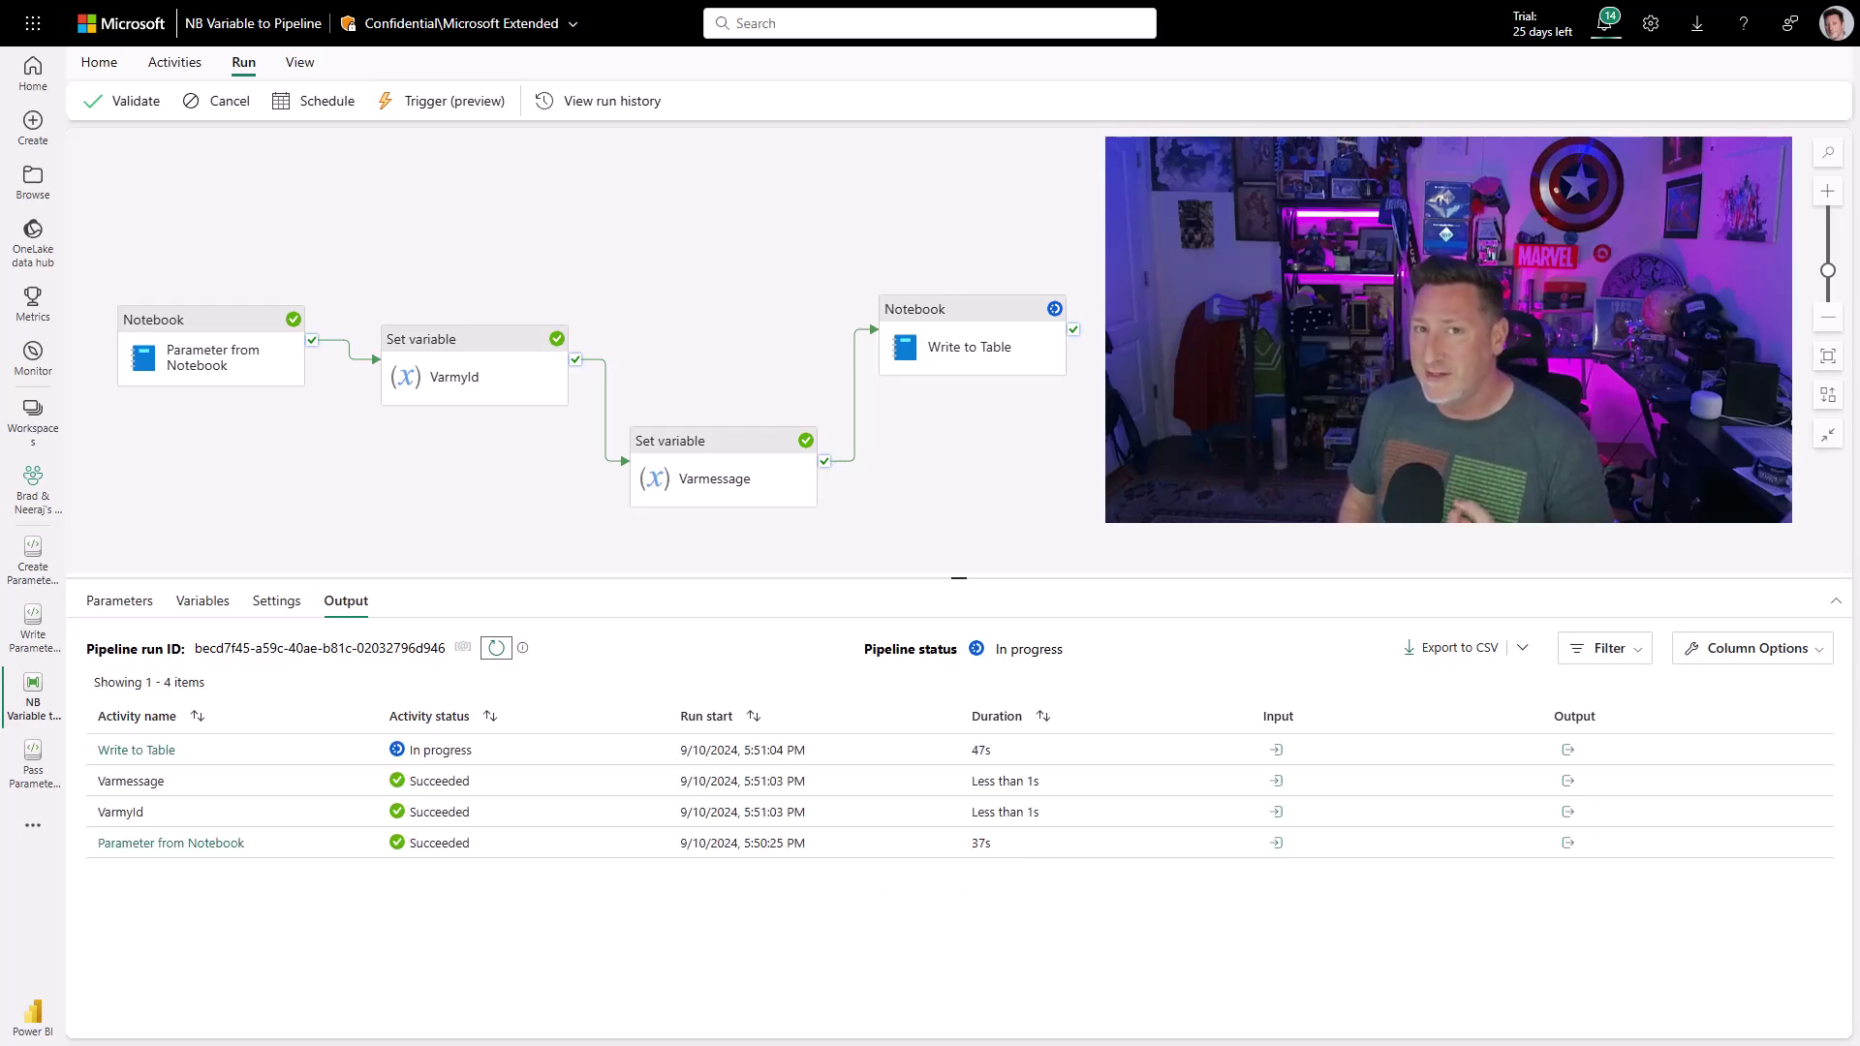
pyautogui.click(495, 659)
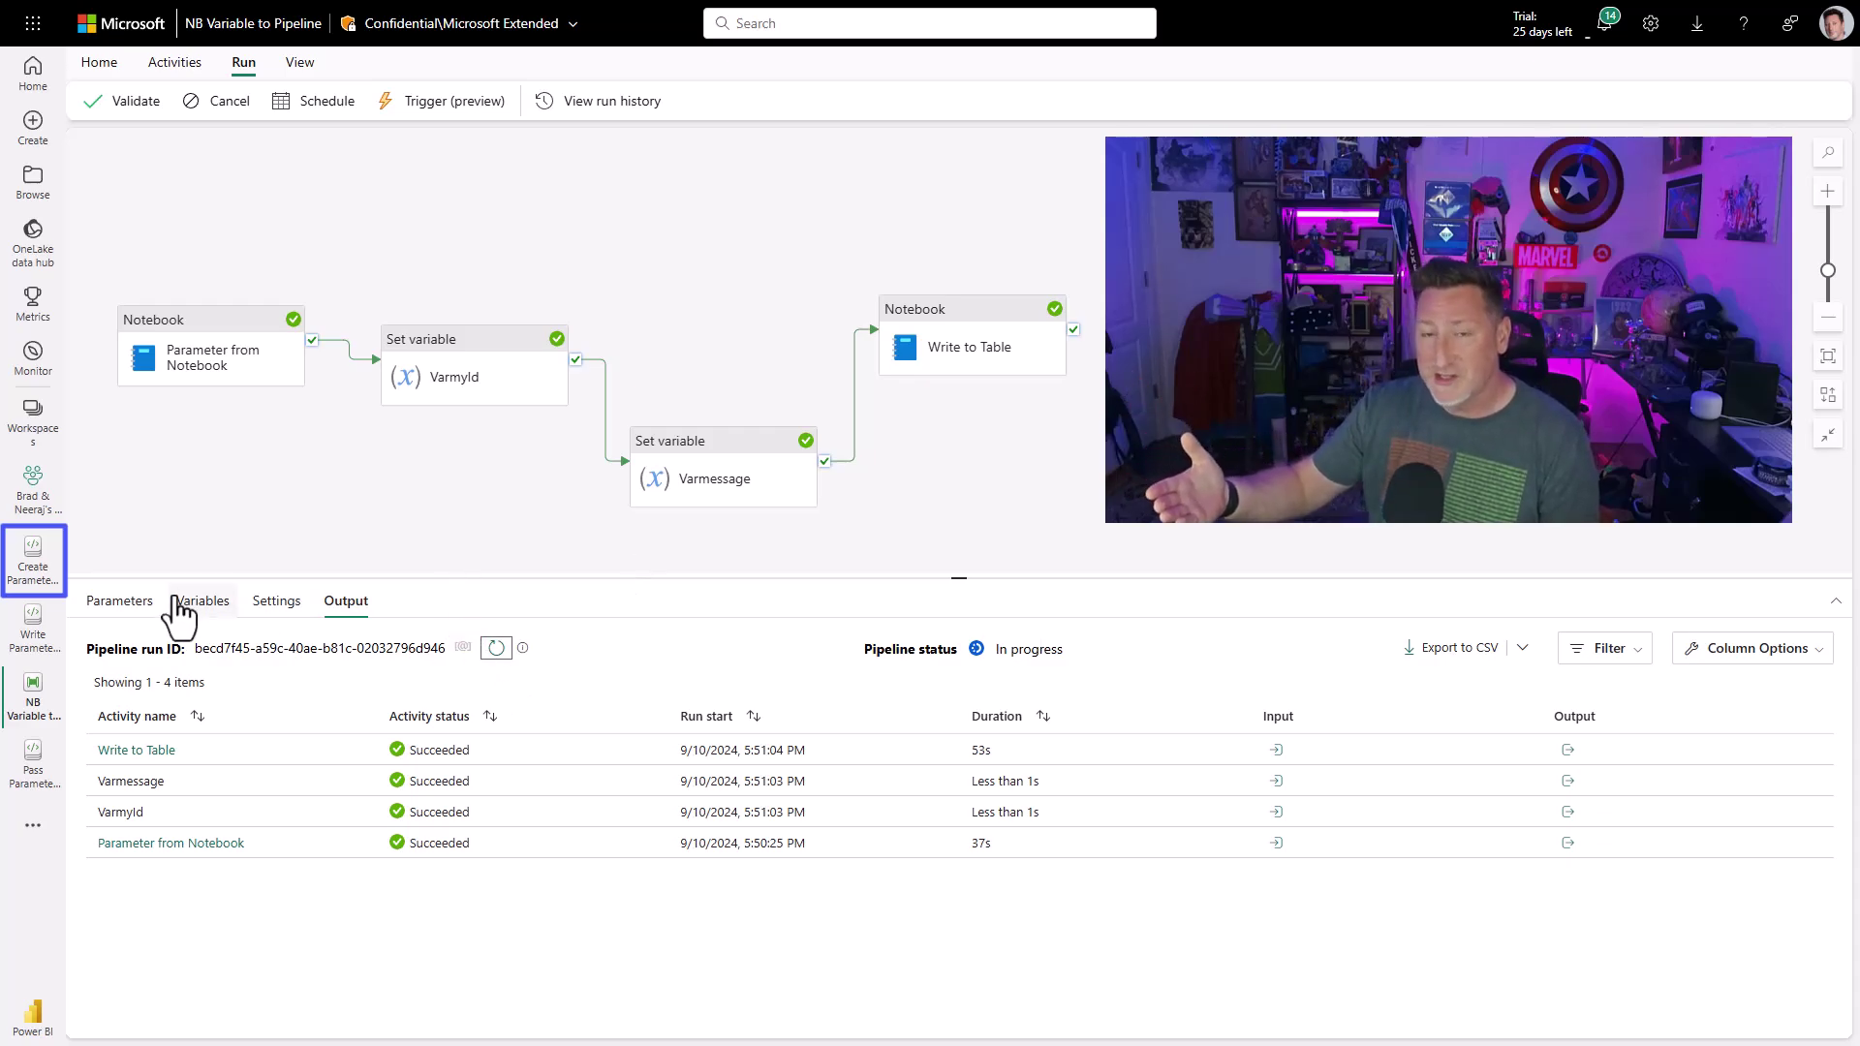
# In Create Parameters Output Table, rerun select * from outputParameterInfo and widen the parmeterOutput column.
pyautogui.click(33, 572)
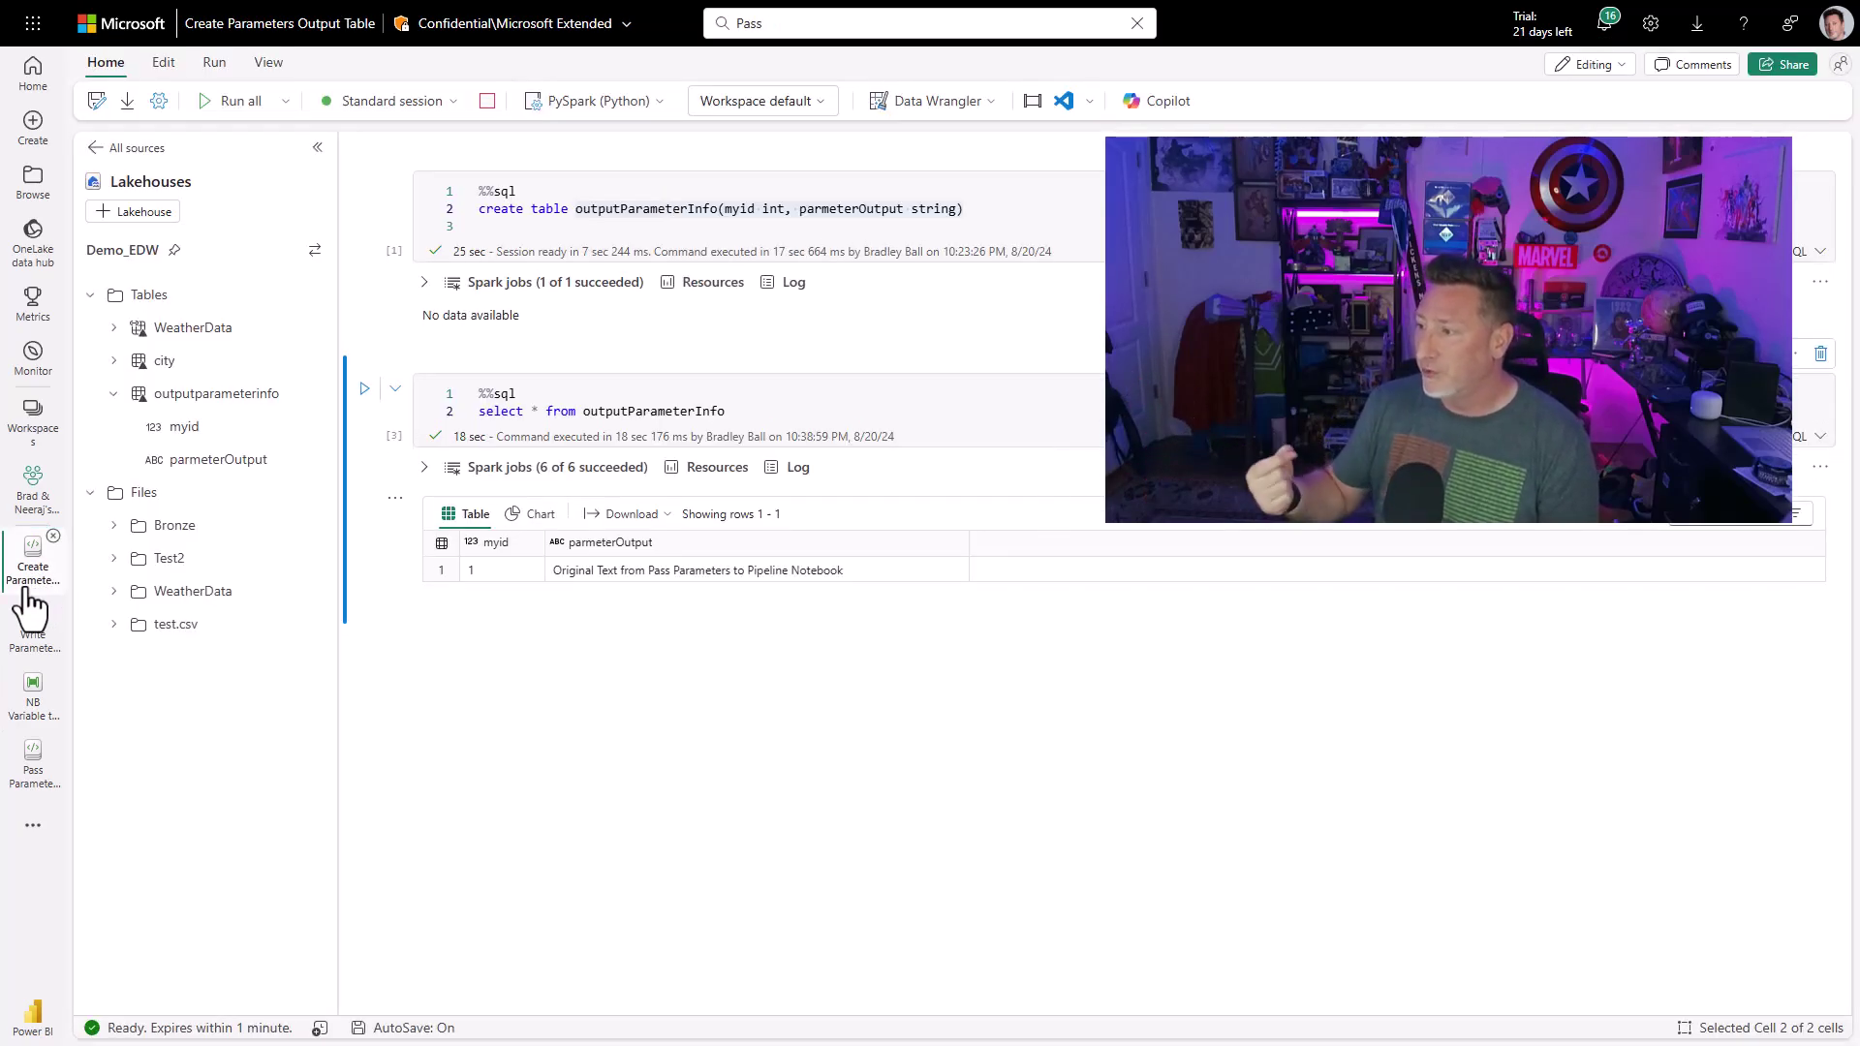
pyautogui.click(368, 394)
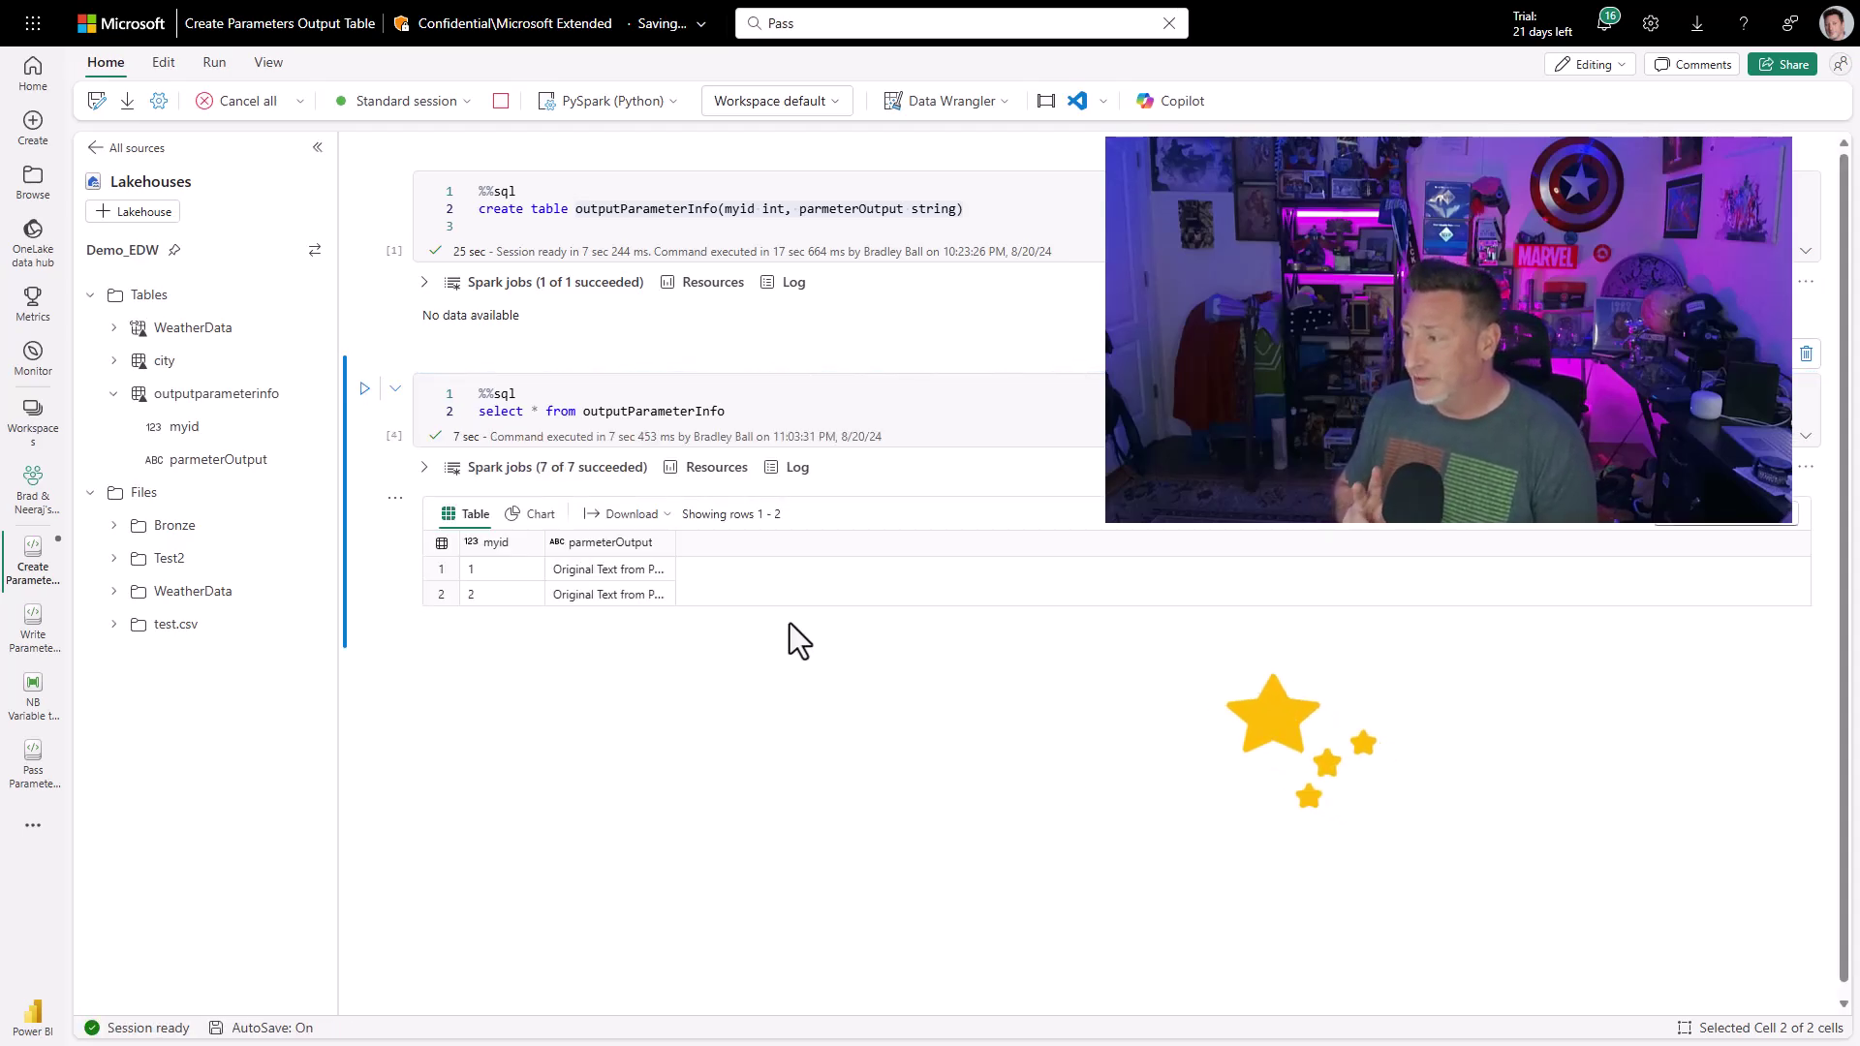
pyautogui.moveTo(675, 543); pyautogui.dragTo(938, 544)
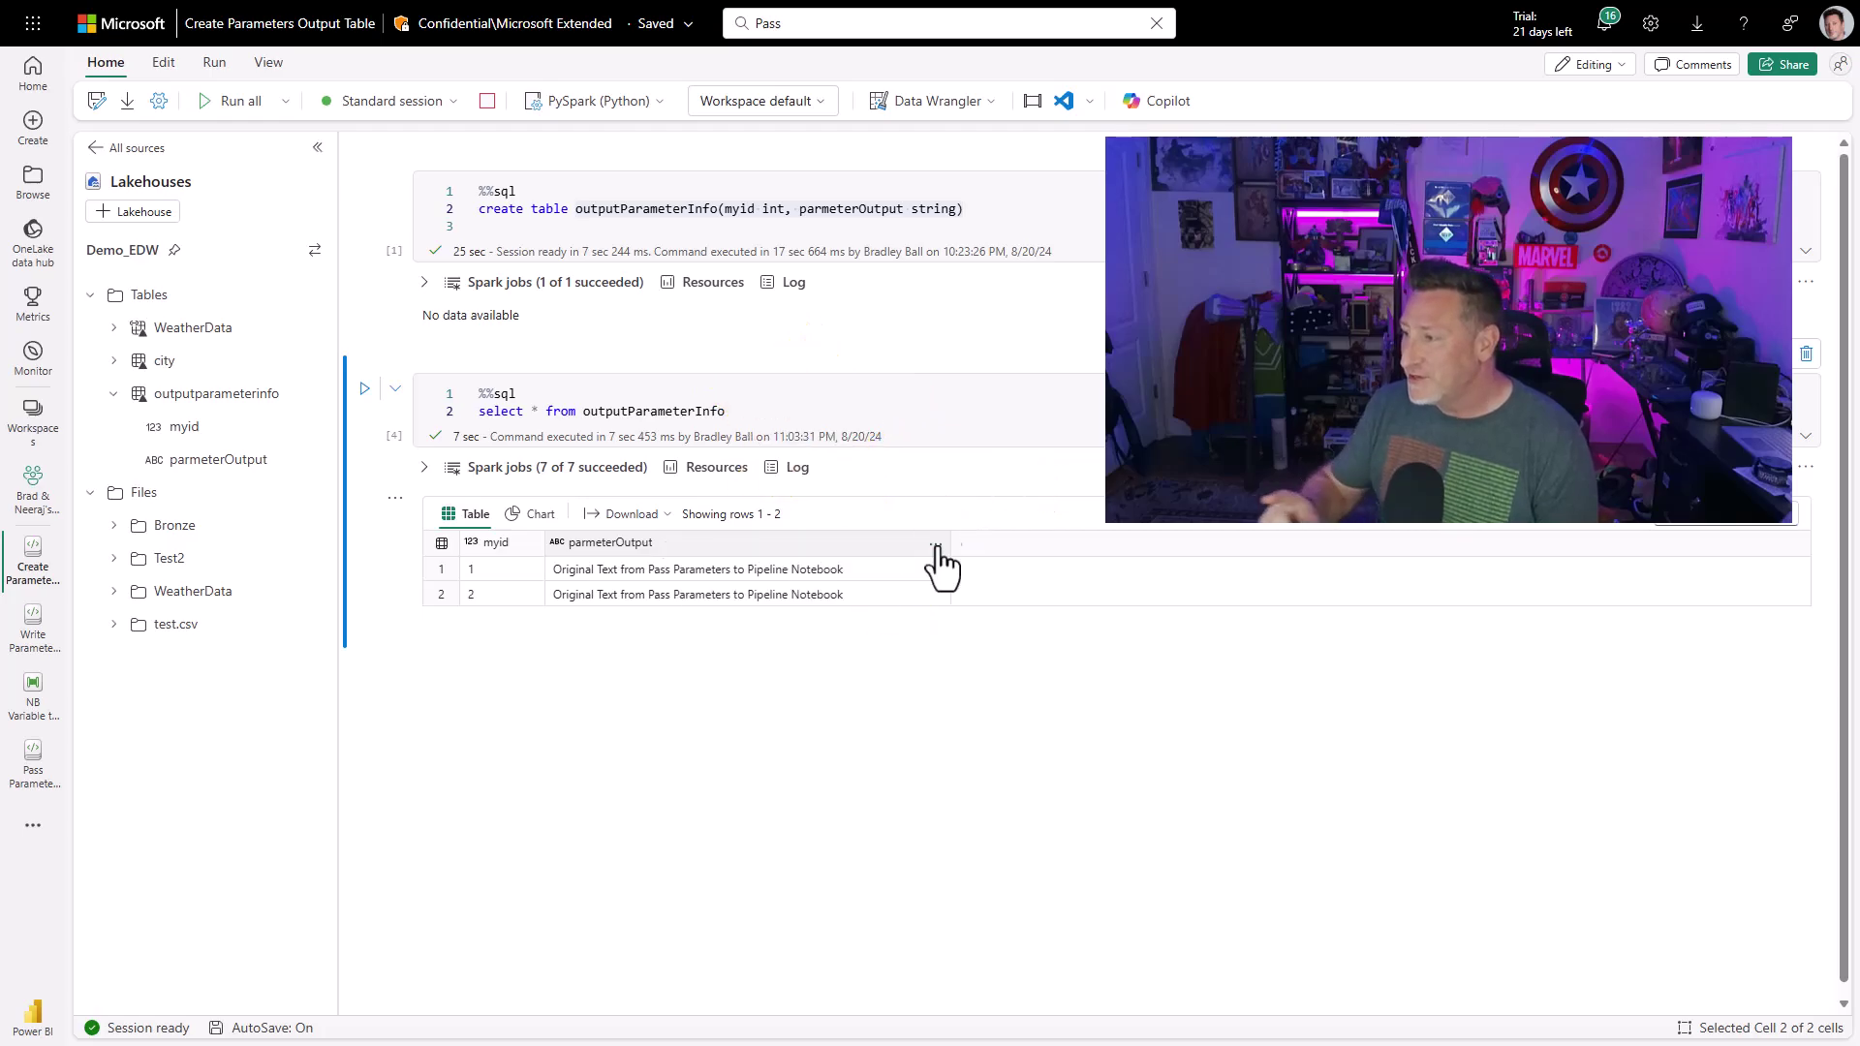